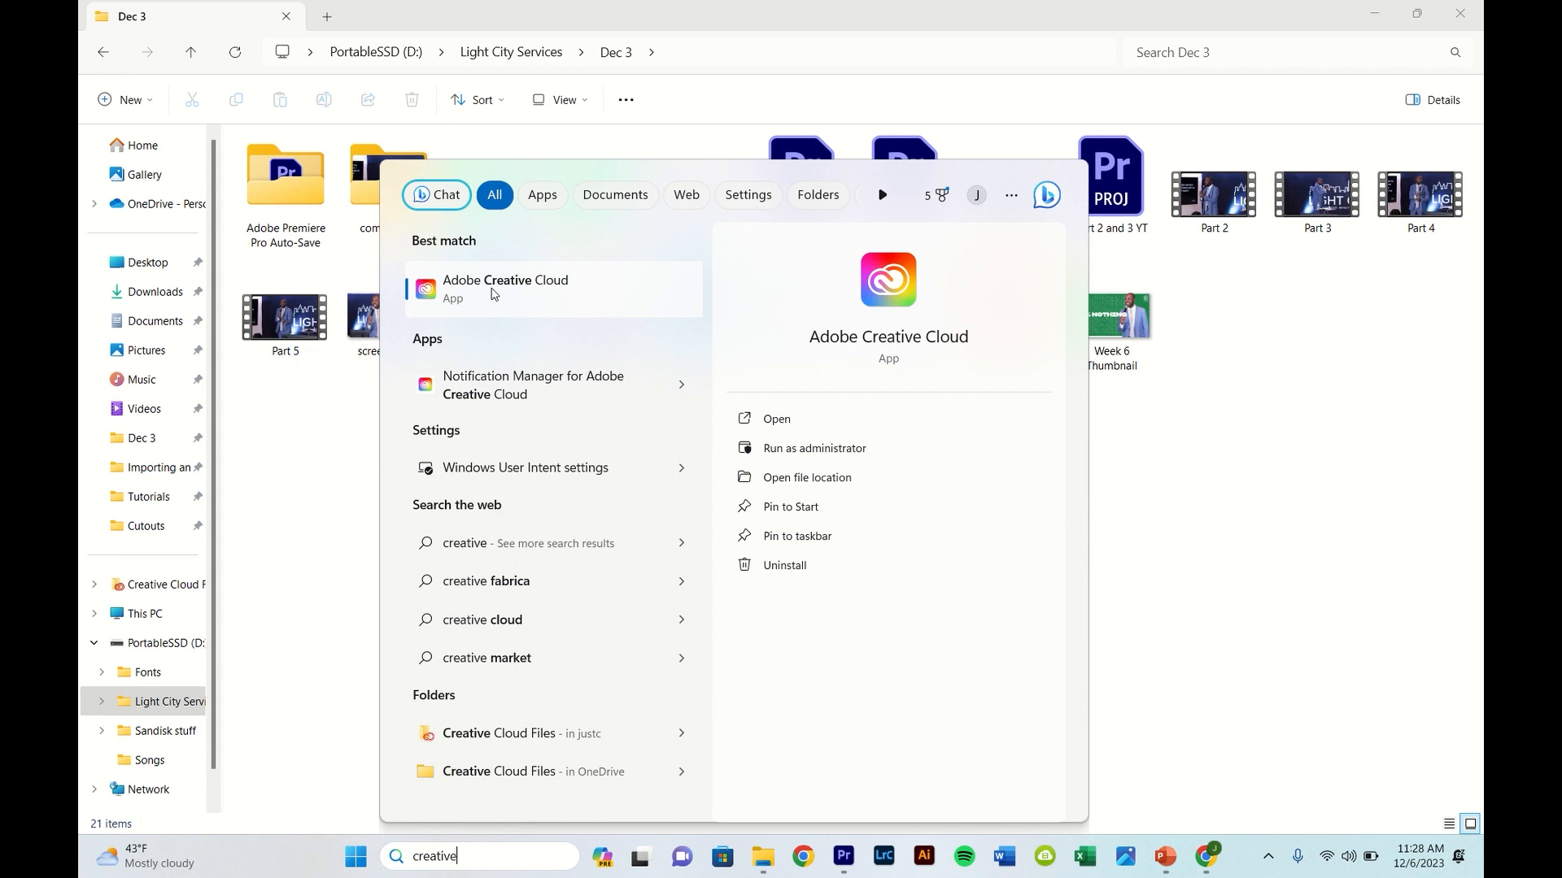
- Open Adobe Creative Cloud, examine the desktop apps that are installed and available in the plan, and close it
{"action": "left_click", "coordinate": [494, 295]}
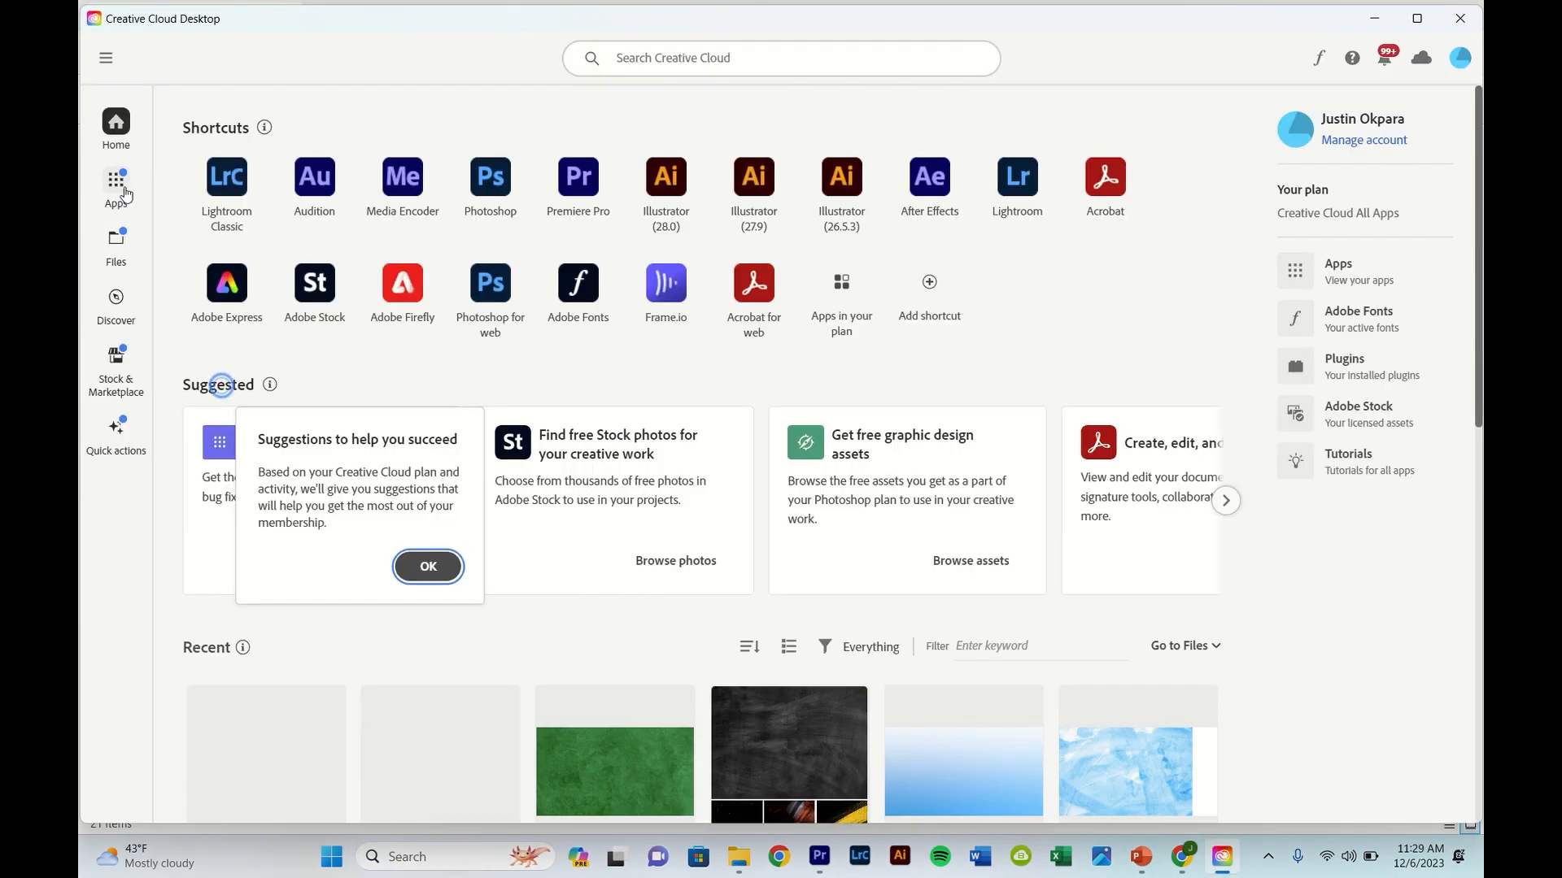
{"action": "left_click", "coordinate": [116, 184]}
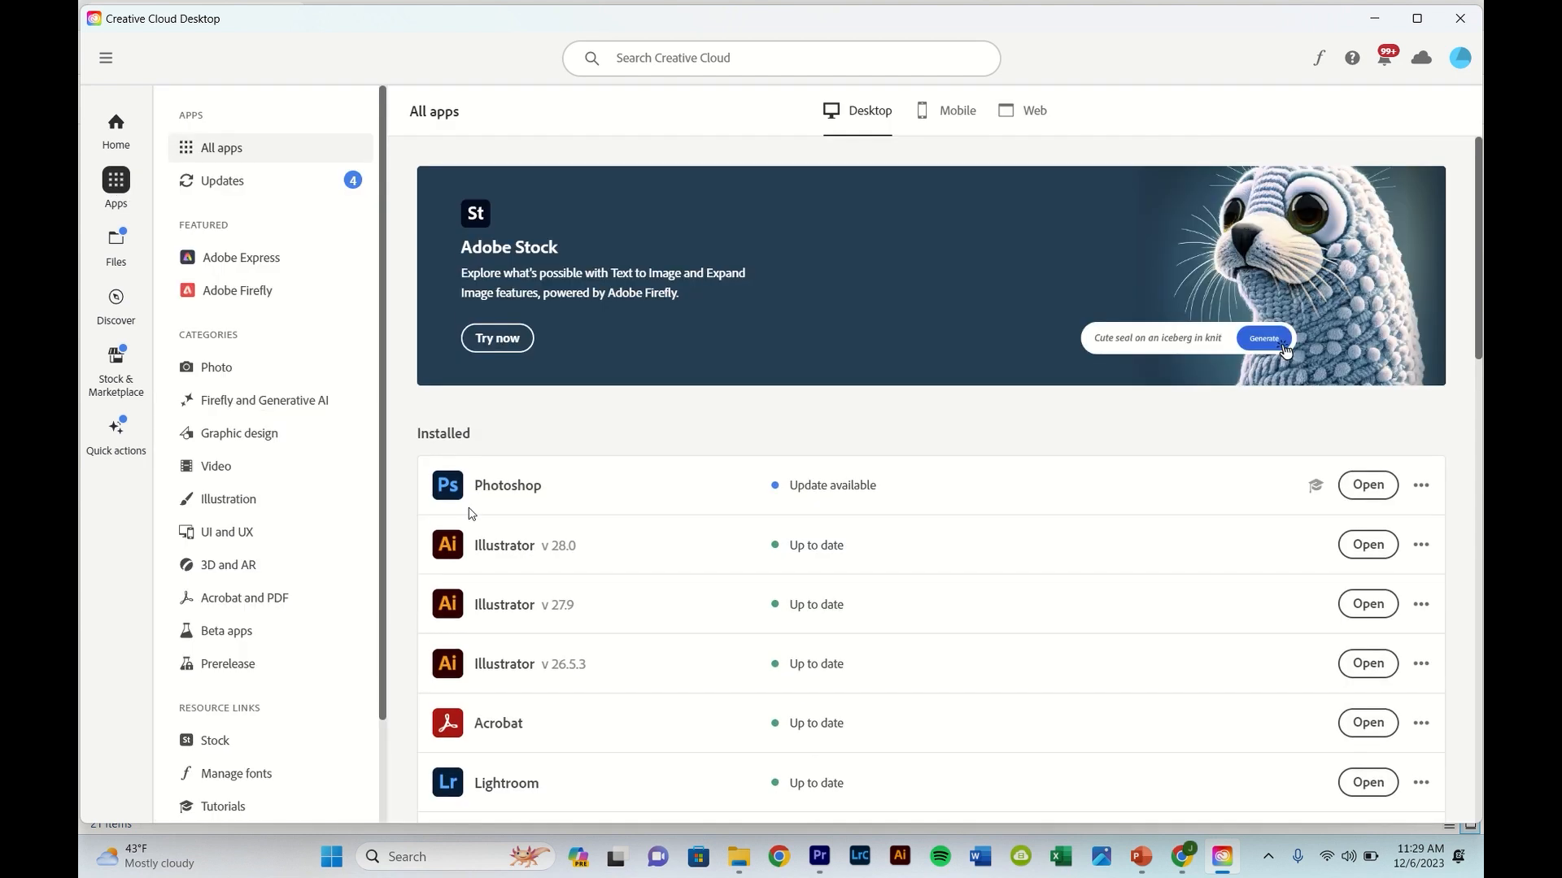
{"action": "scroll", "coordinate": [651, 400], "scroll_direction": "down", "scroll_amount": 3}
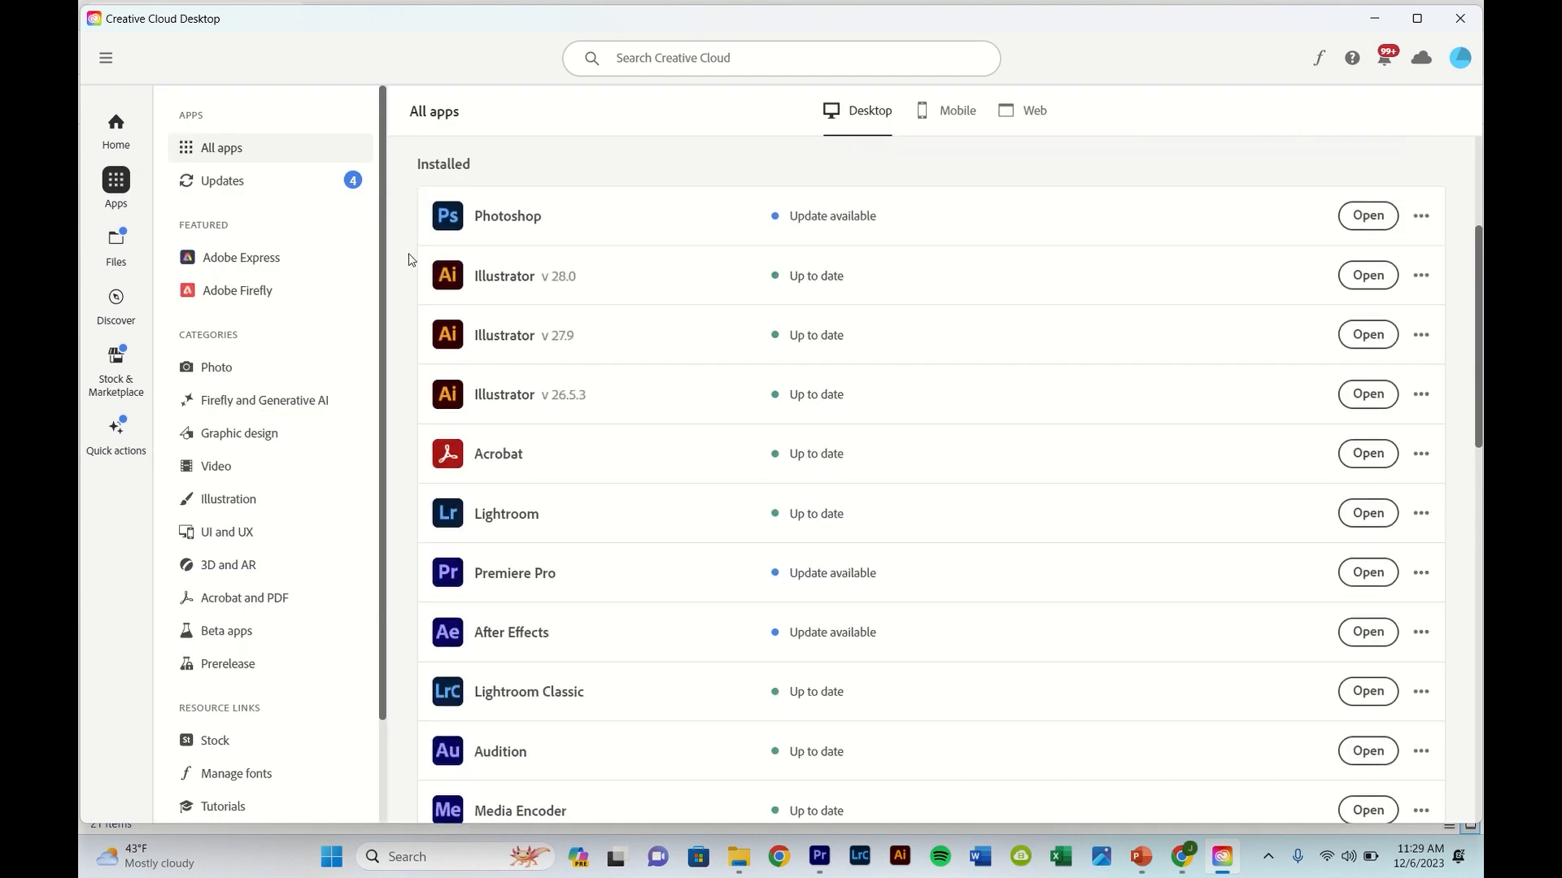
{"action": "scroll", "coordinate": [561, 301], "scroll_direction": "up", "scroll_amount": 3}
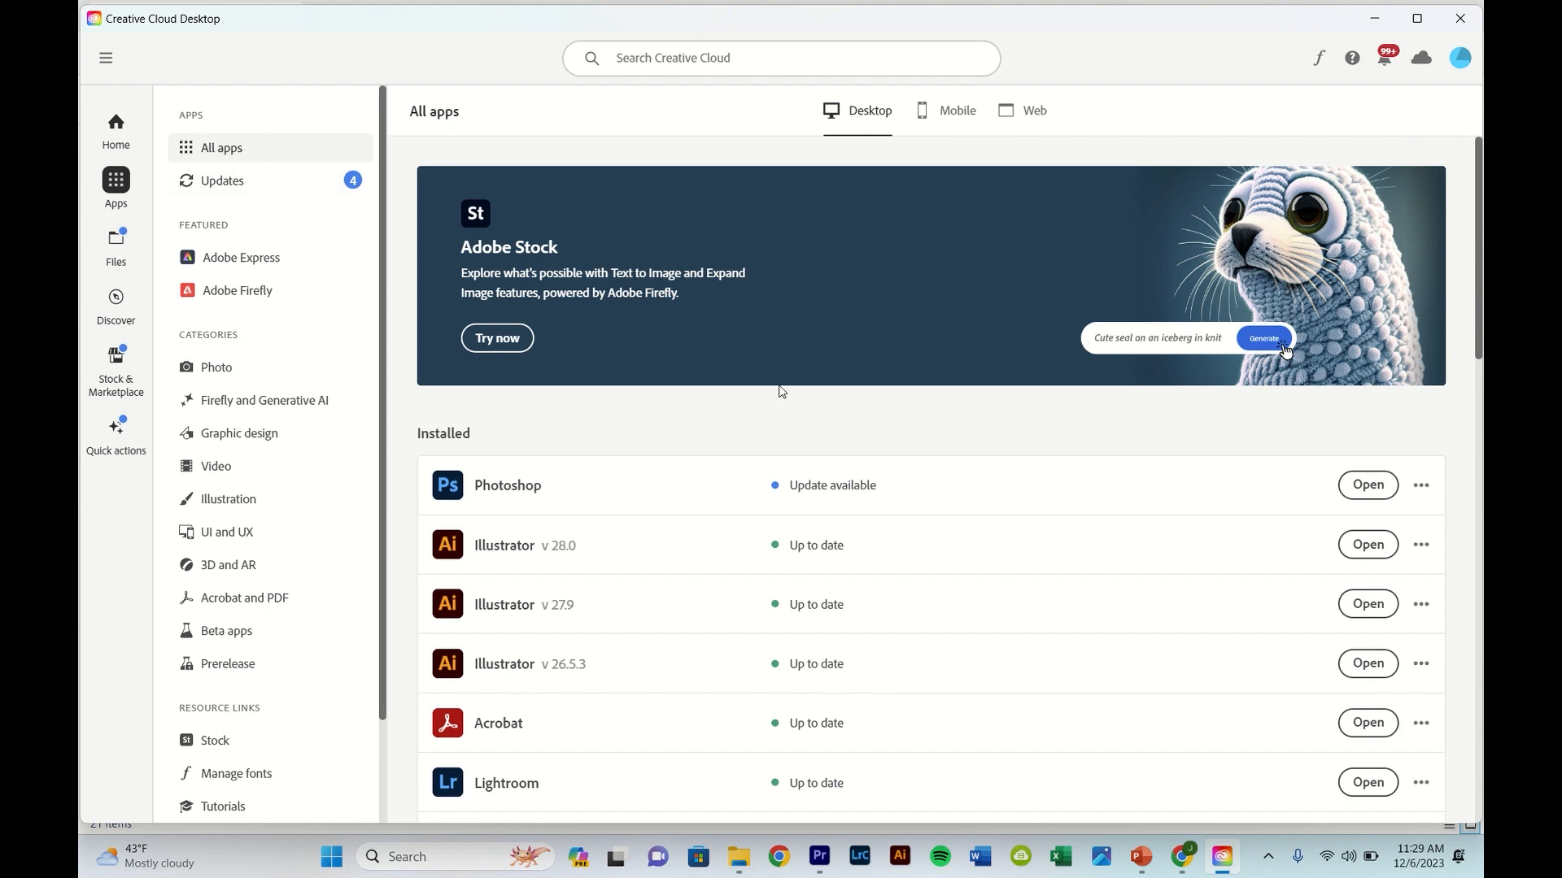
{"action": "scroll", "coordinate": [672, 483], "scroll_direction": "down", "scroll_amount": 10}
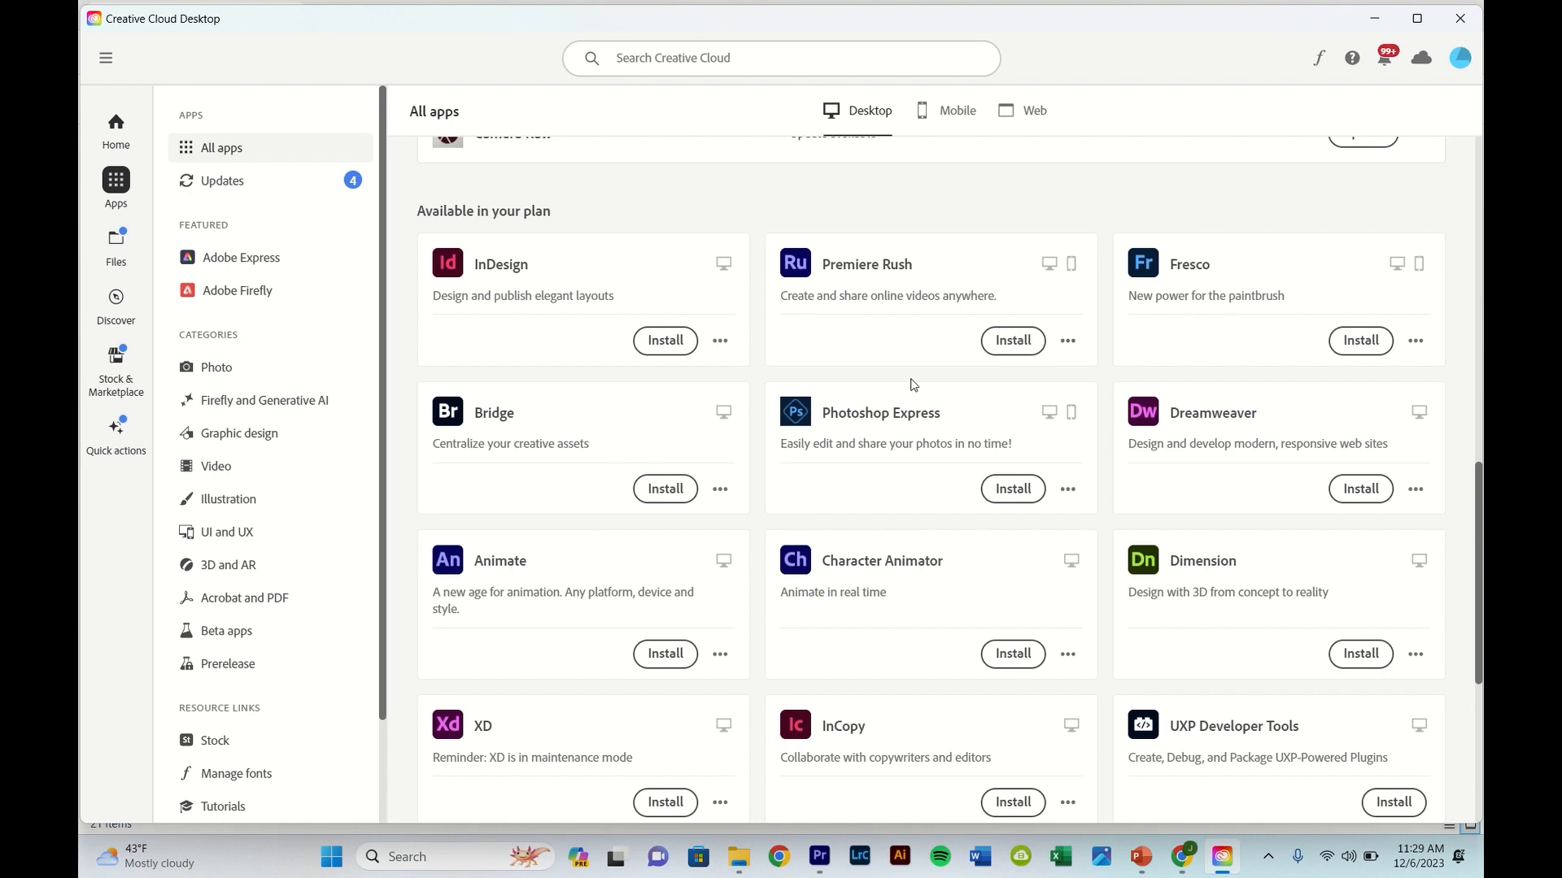
{"action": "scroll", "coordinate": [912, 384], "scroll_direction": "down", "scroll_amount": 3}
{"action": "scroll", "coordinate": [912, 384], "scroll_direction": "up", "scroll_amount": 3}
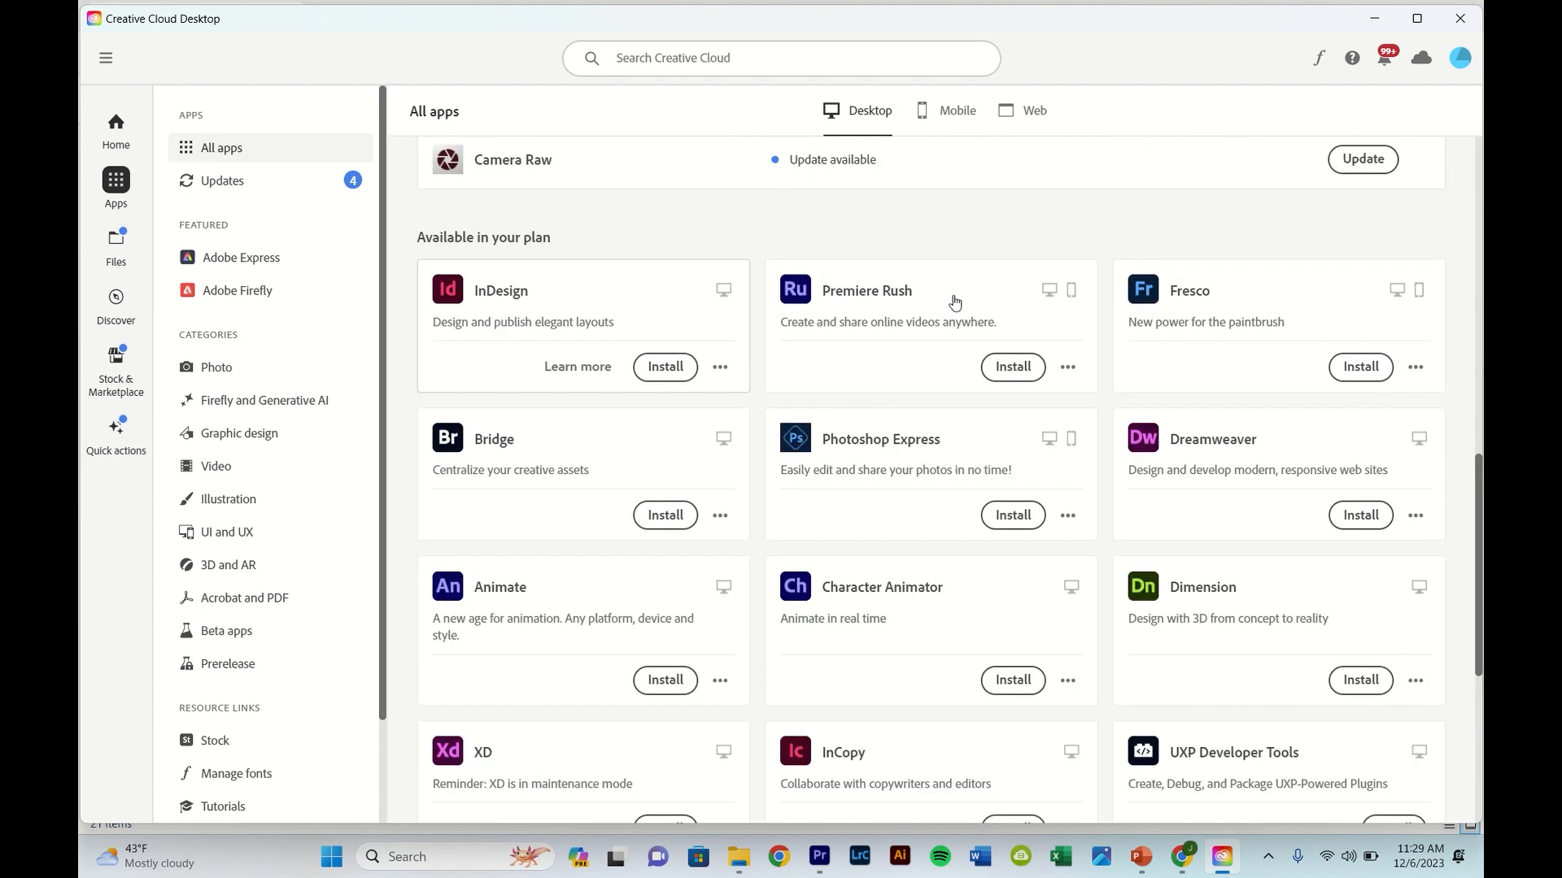
{"action": "scroll", "coordinate": [777, 362], "scroll_direction": "down", "scroll_amount": 1}
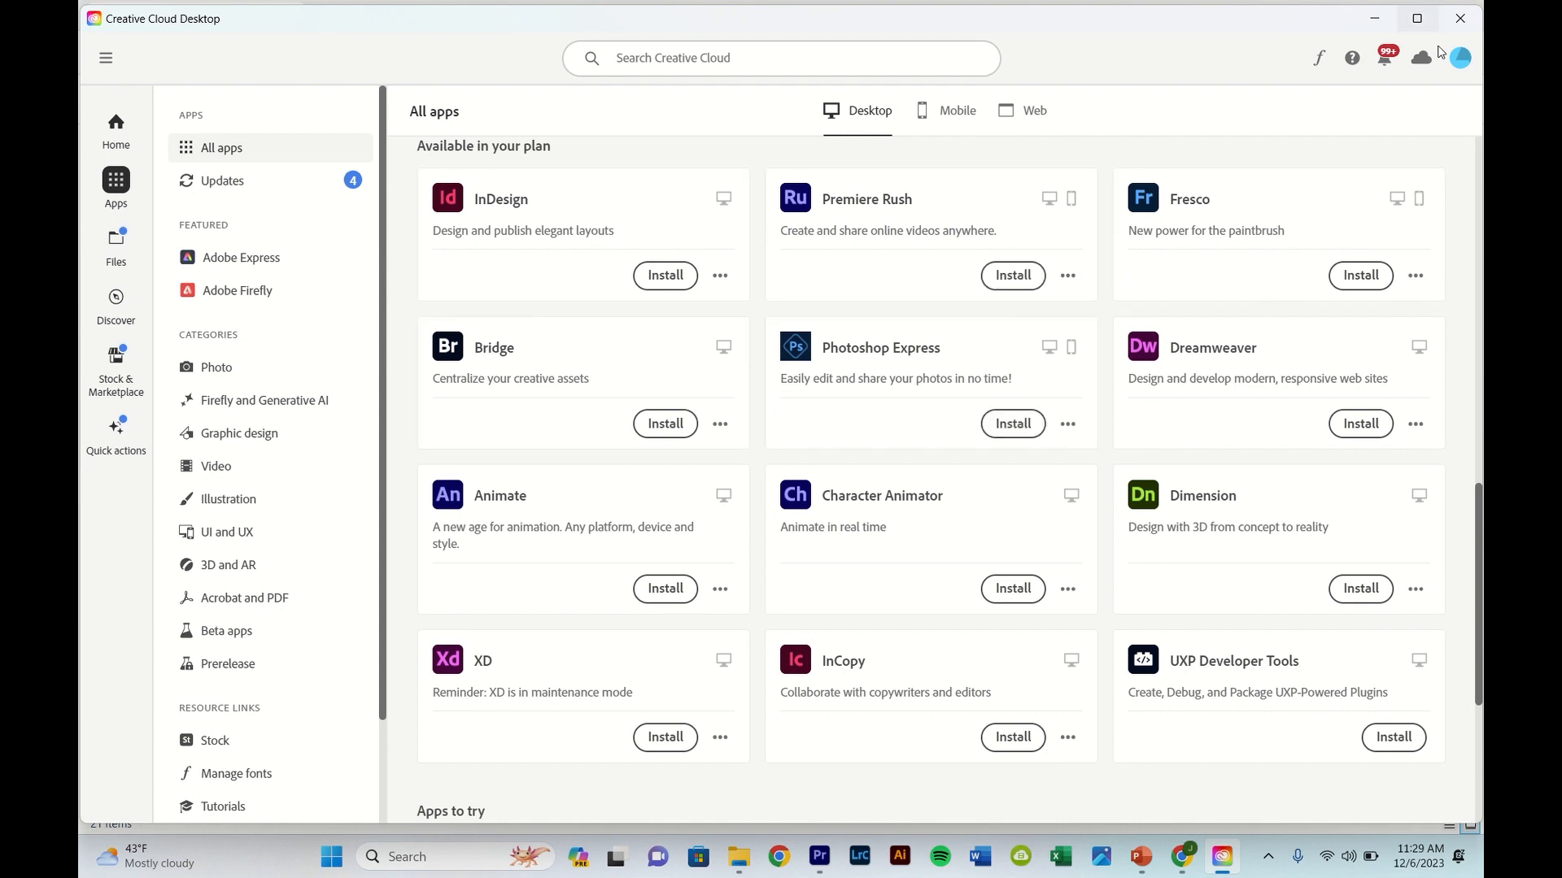
{"action": "left_click", "coordinate": [1463, 28]}
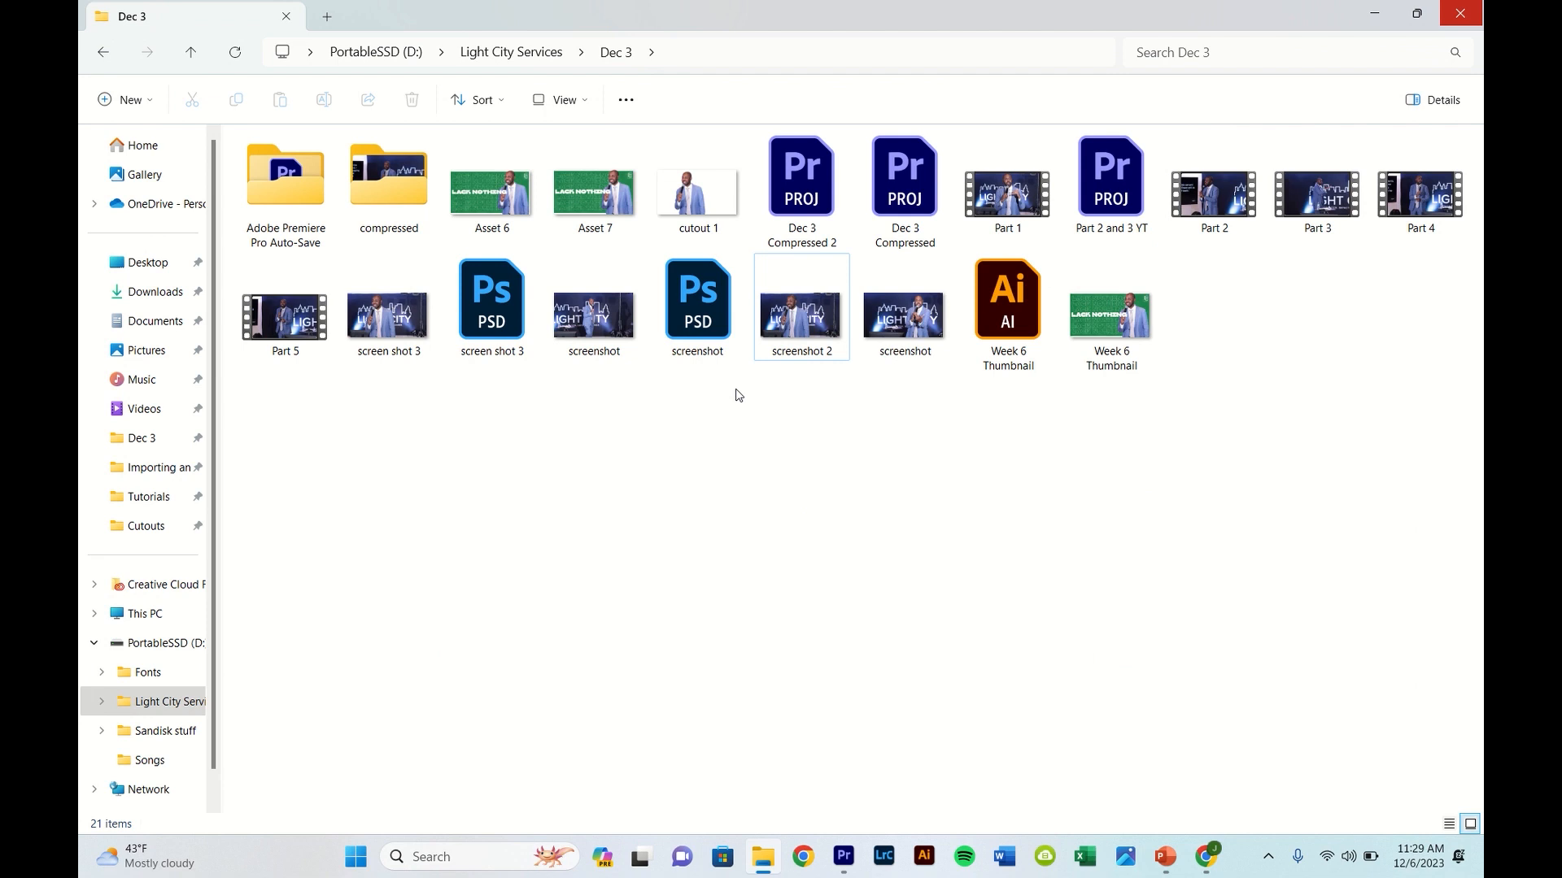
- Open the image screenshot 2 from the Dec 3 folder in Adobe Photoshop 2024
{"action": "left_click", "coordinate": [809, 317]}
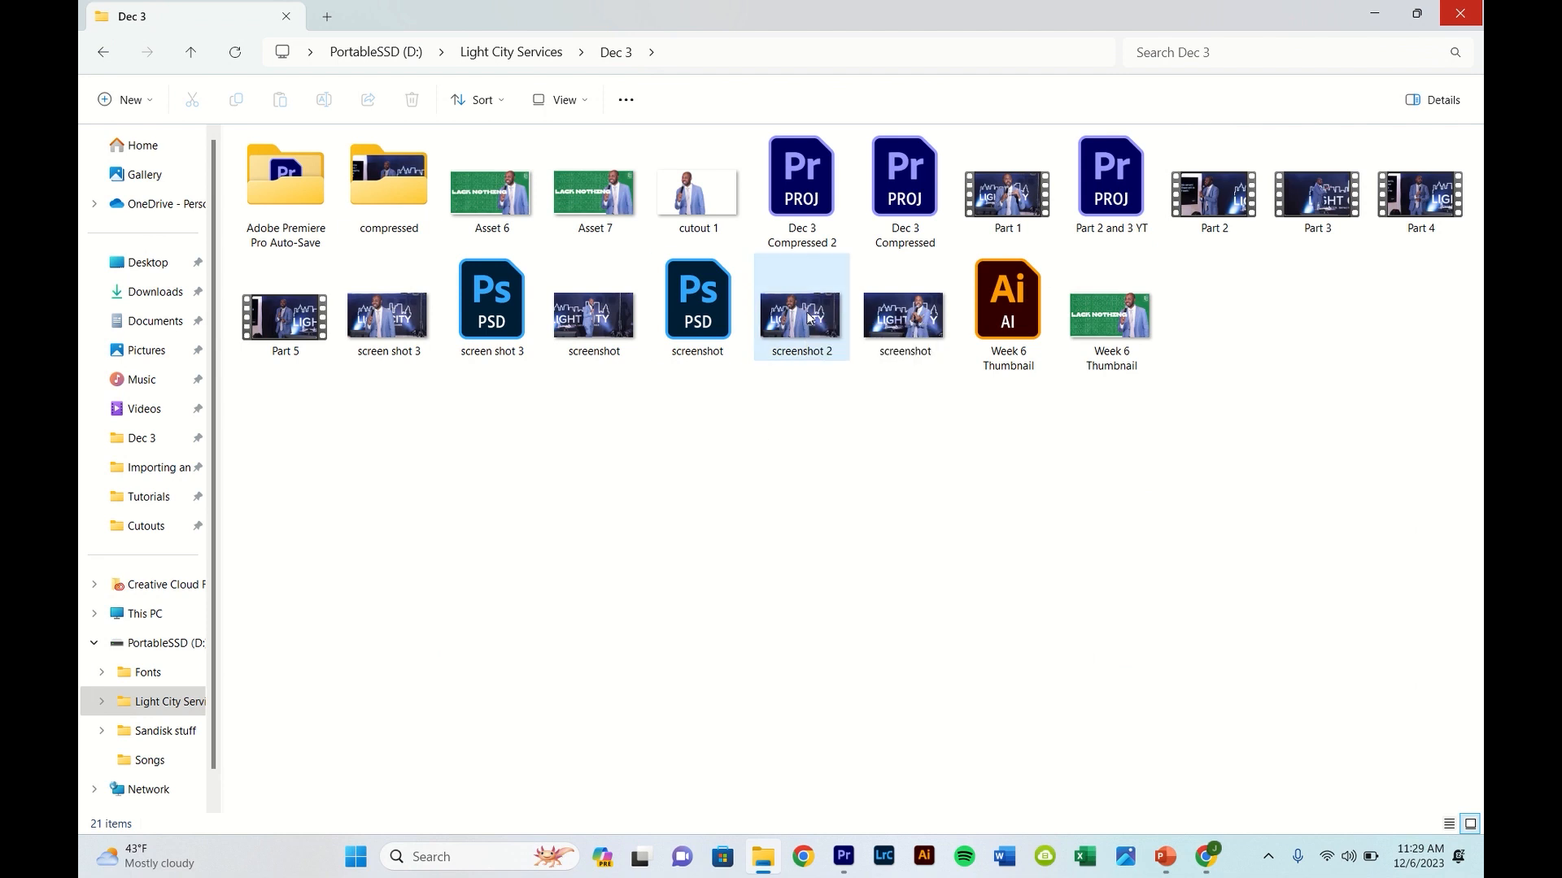
{"action": "right_click", "coordinate": [808, 317]}
{"action": "mouse_move", "coordinate": [858, 356]}
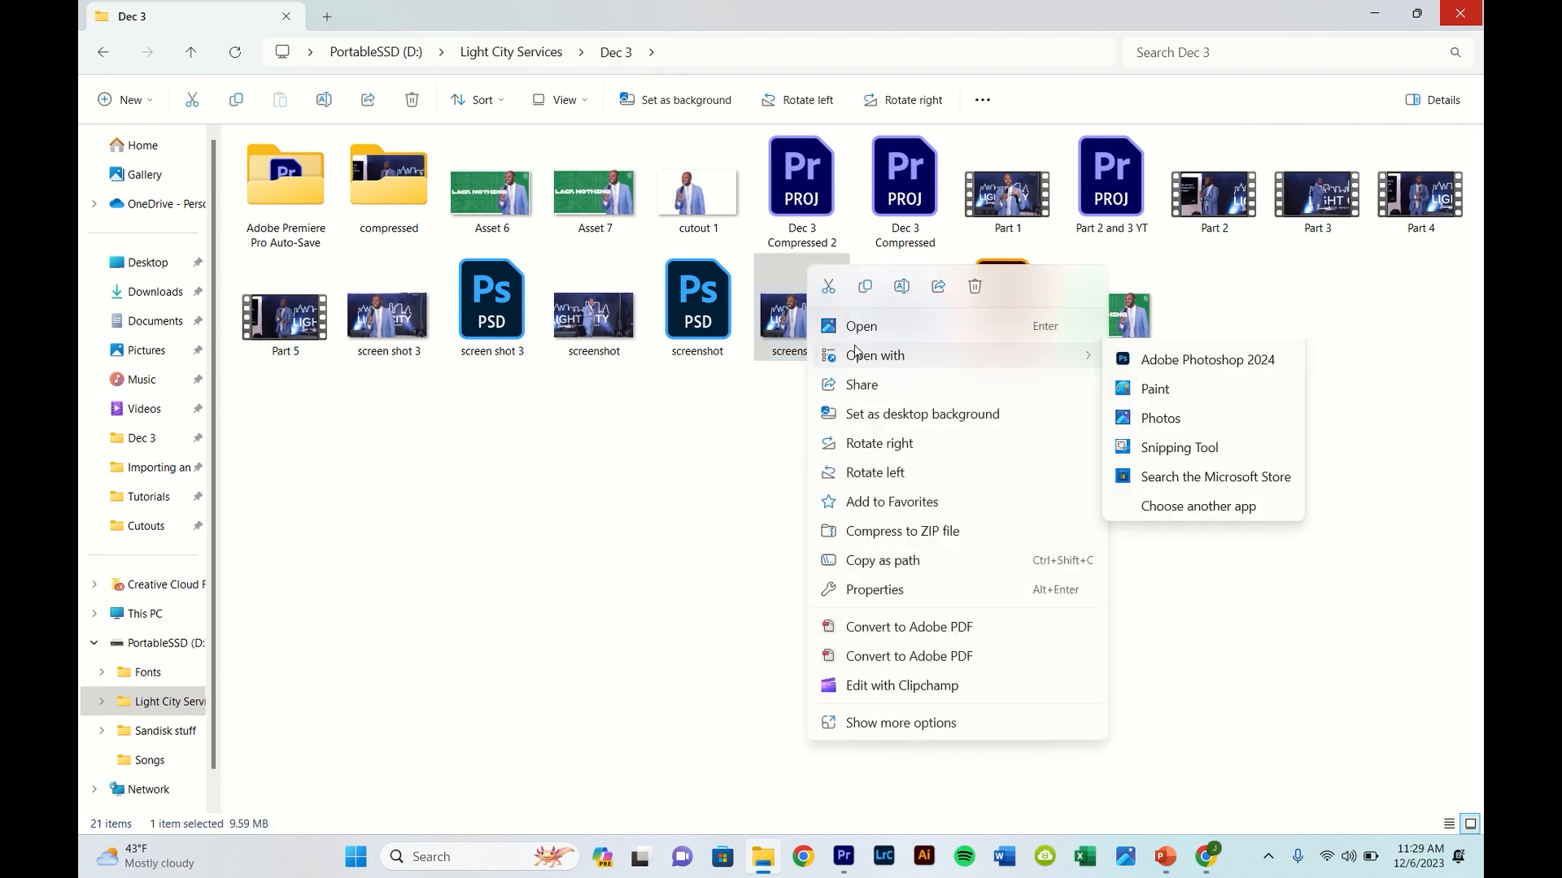
{"action": "left_click", "coordinate": [1206, 418]}
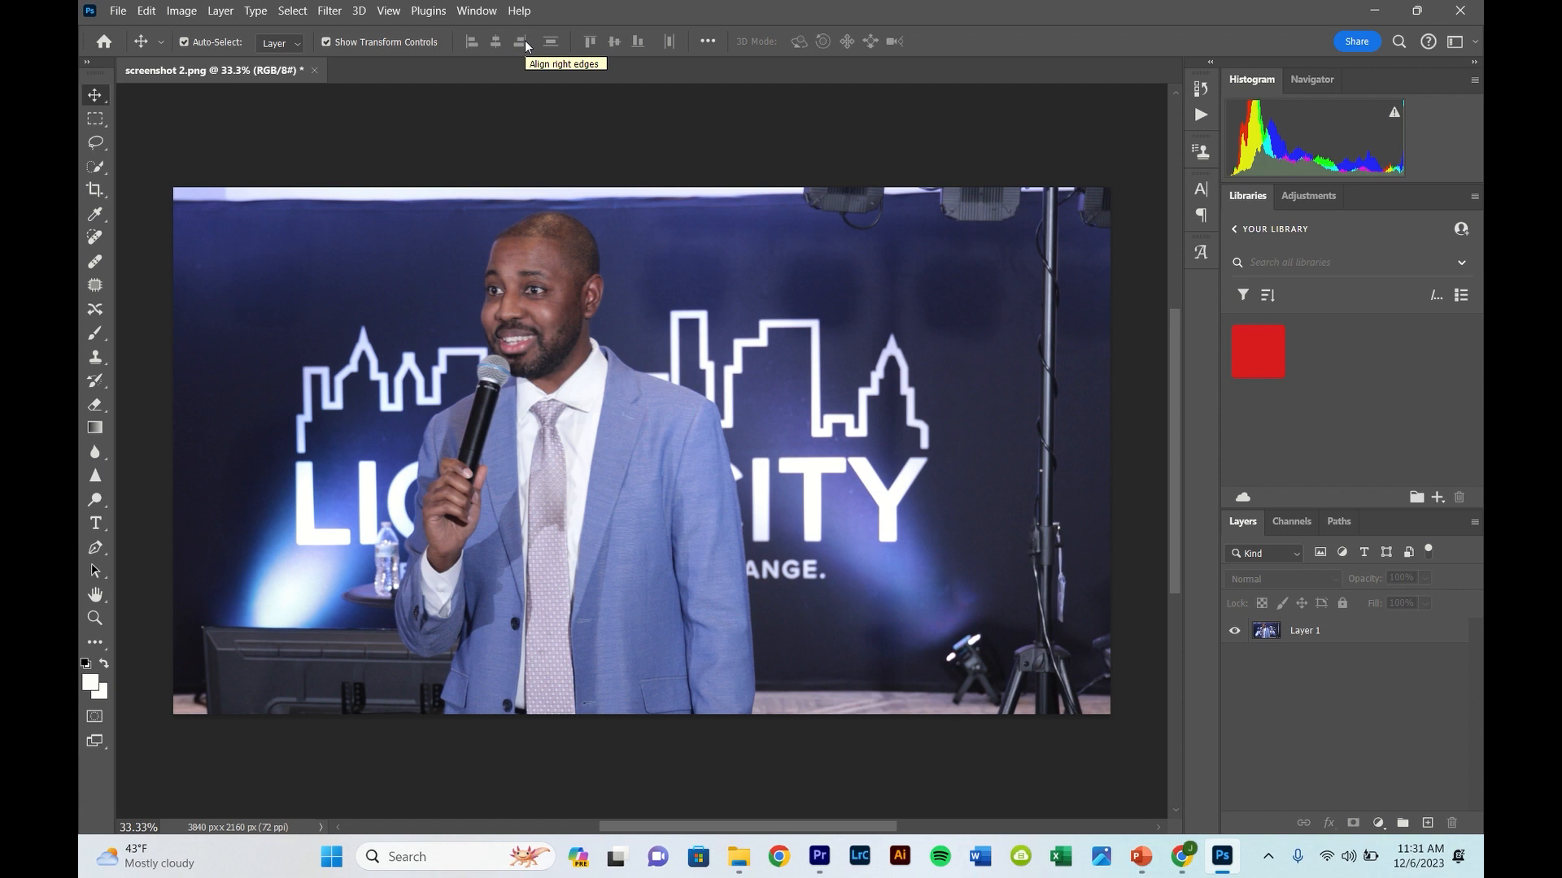
- Select the man and his microphone on Layer 1 with the Quick Selection tool and inspect the selection edge around the sleeve
{"action": "key", "text": "w"}
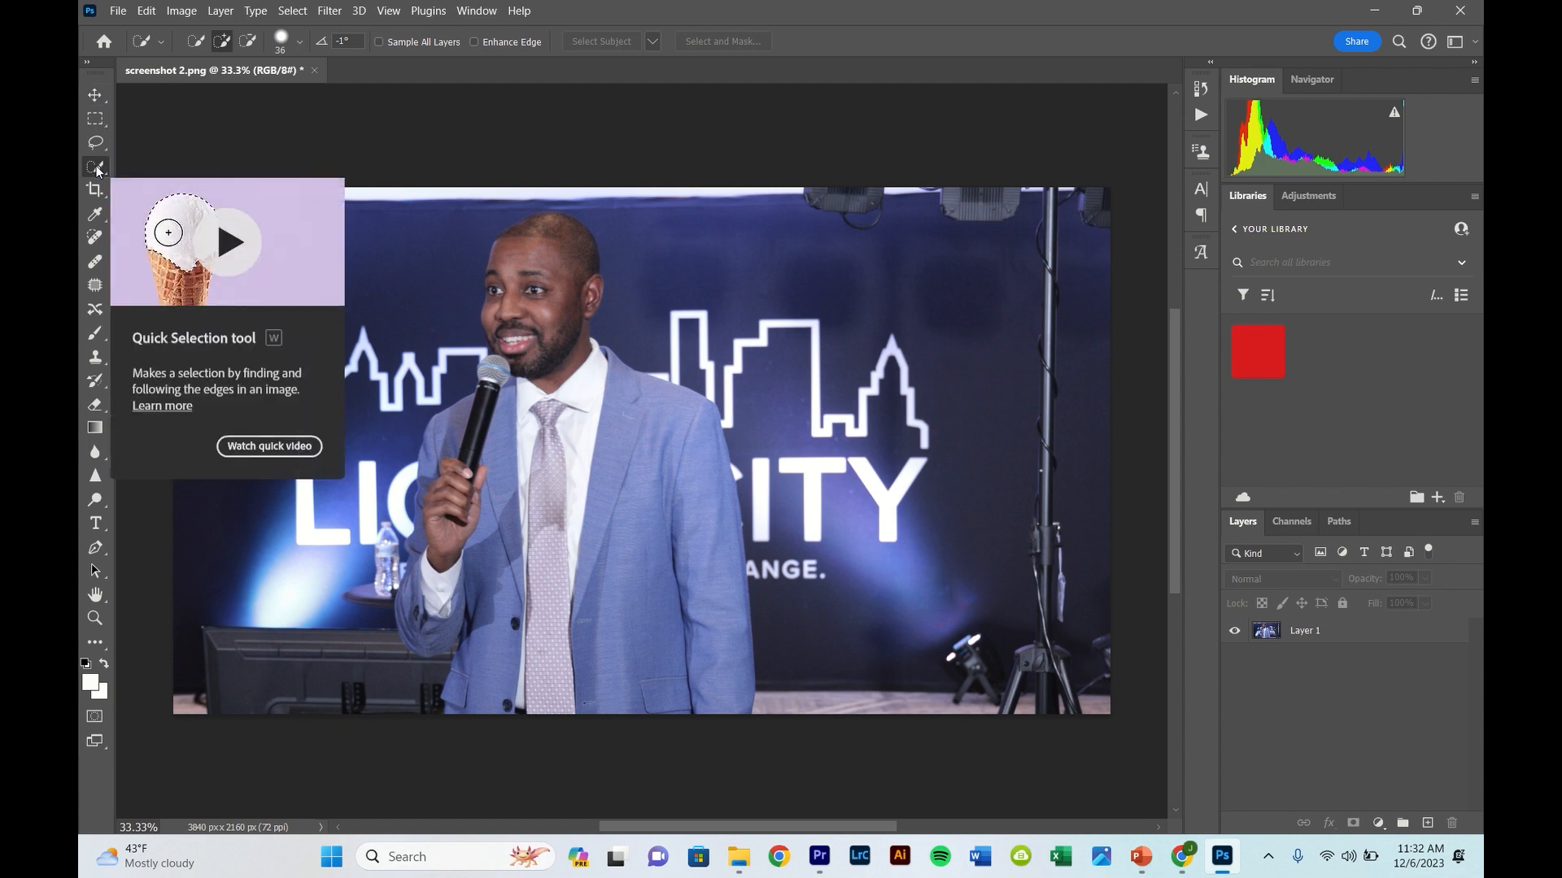
{"action": "left_click", "coordinate": [1312, 635]}
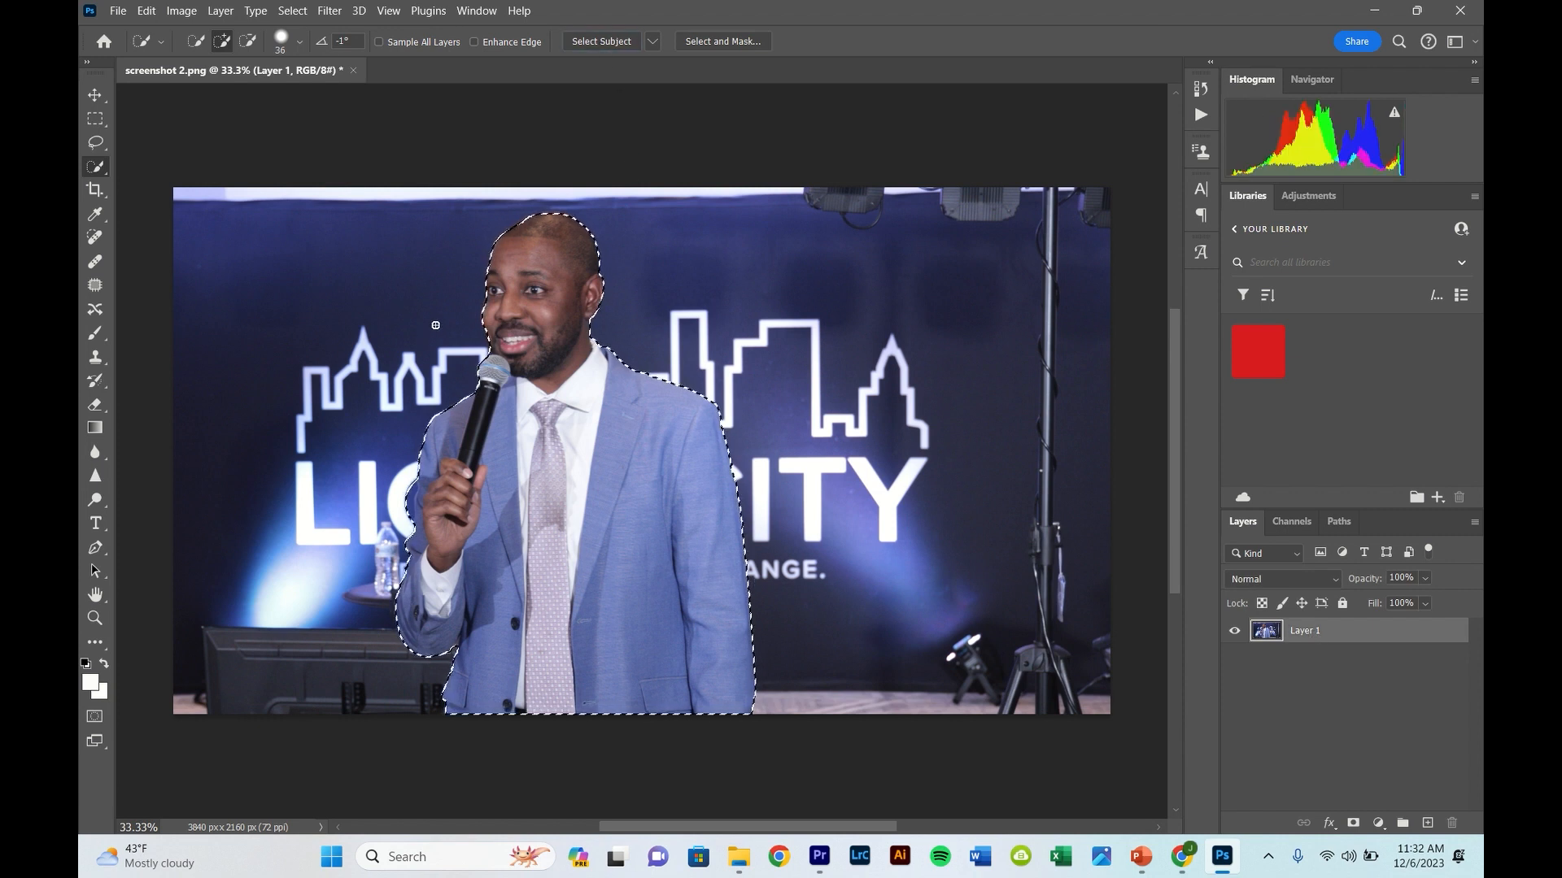
{"action": "scroll", "coordinate": [444, 413], "scroll_direction": "up", "scroll_amount": 5}
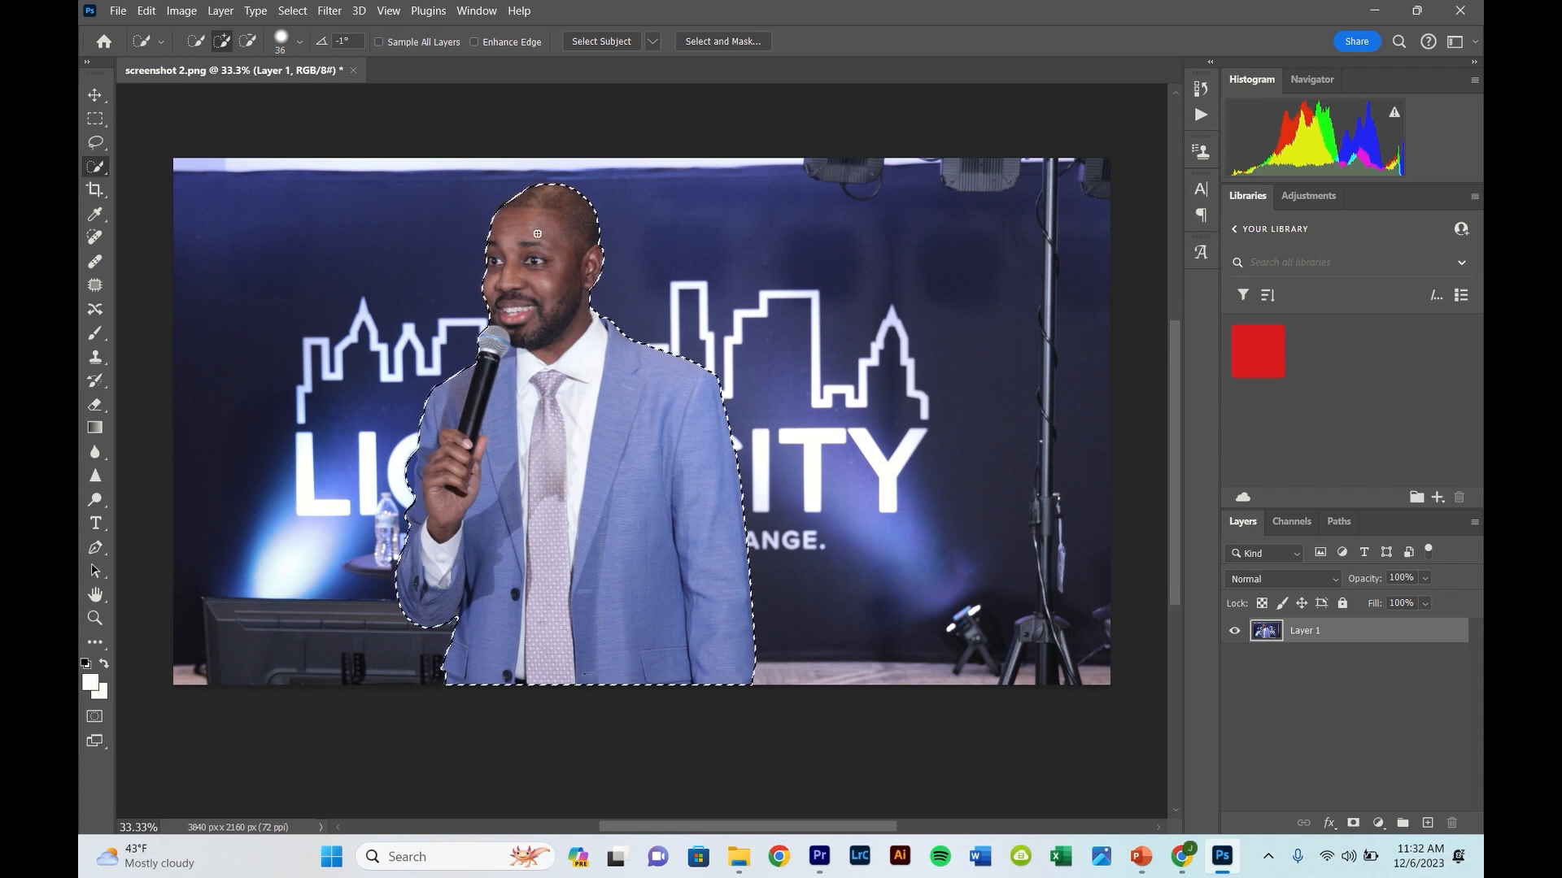
{"action": "scroll", "coordinate": [444, 414], "scroll_direction": "down", "scroll_amount": 5}
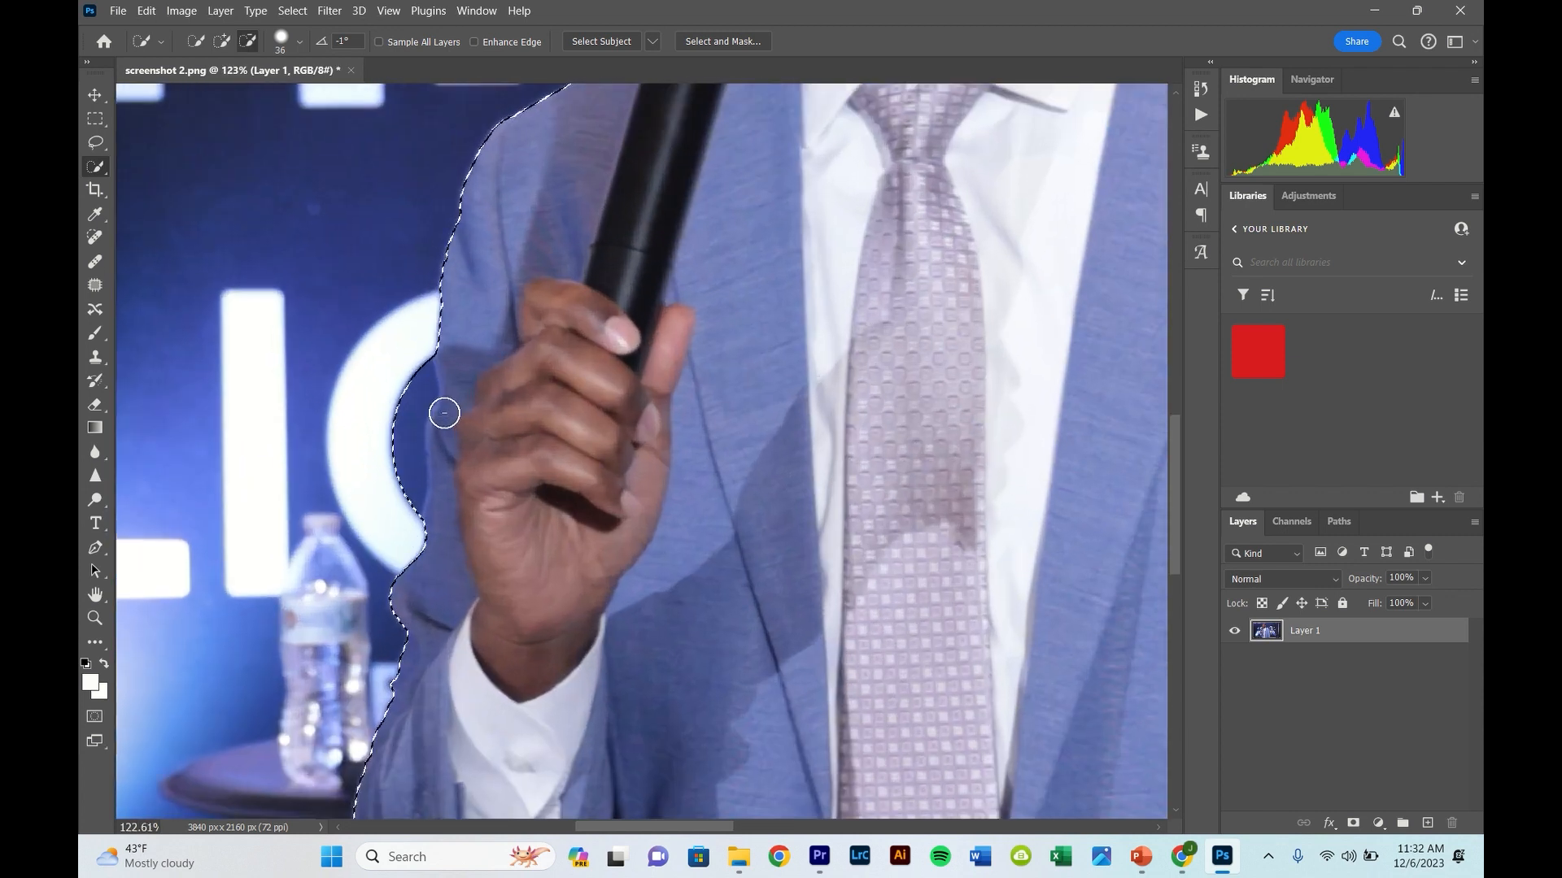
{"action": "scroll", "coordinate": [433, 398], "scroll_direction": "up", "scroll_amount": 5}
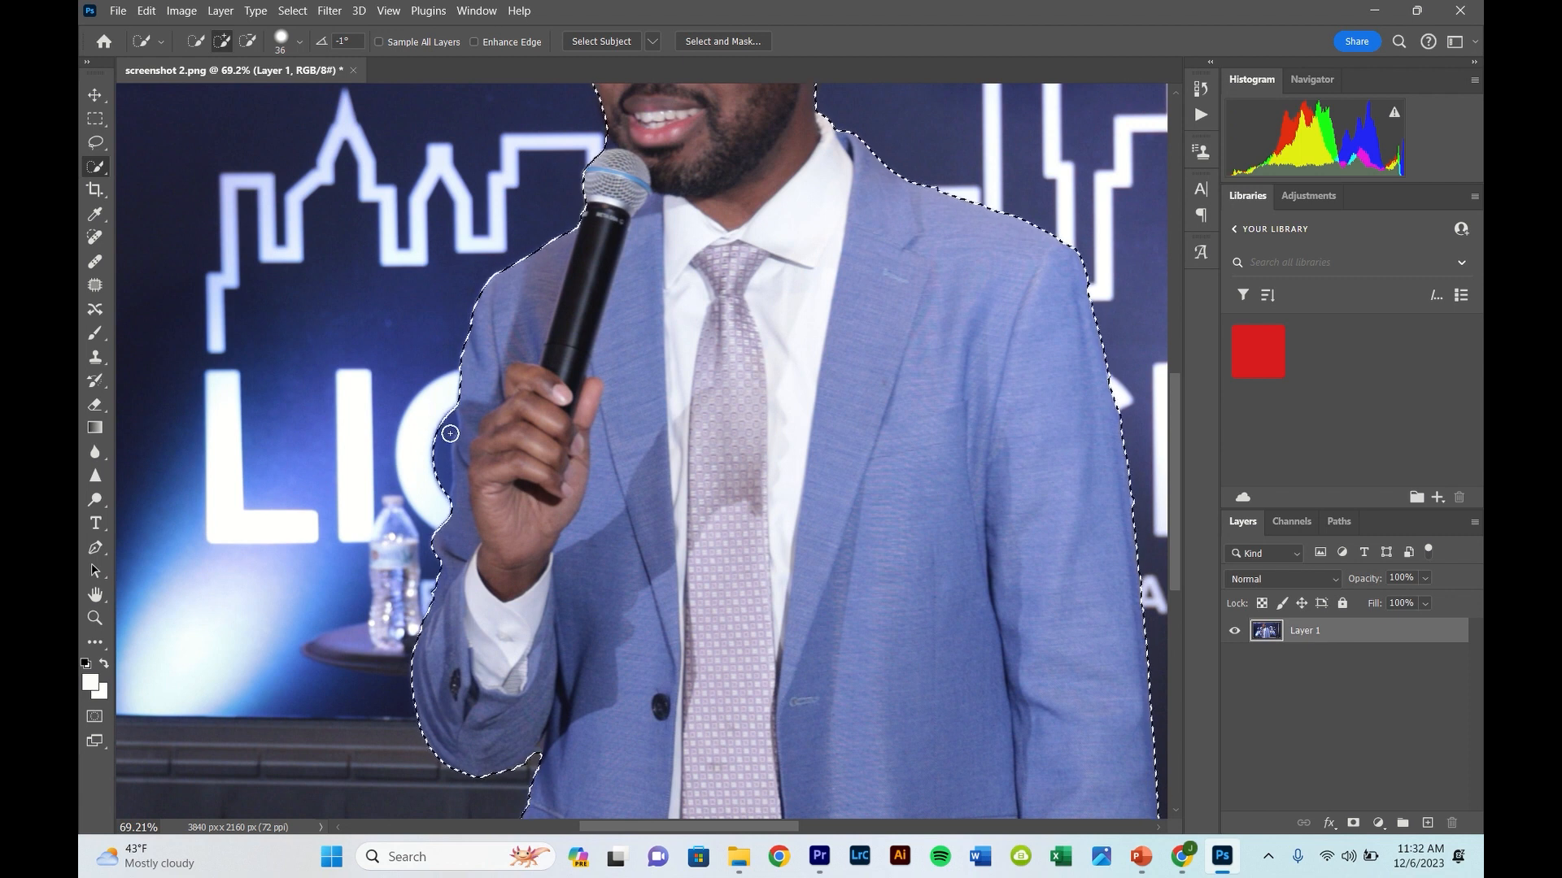
{"action": "scroll", "coordinate": [443, 440], "scroll_direction": "down", "scroll_amount": 5}
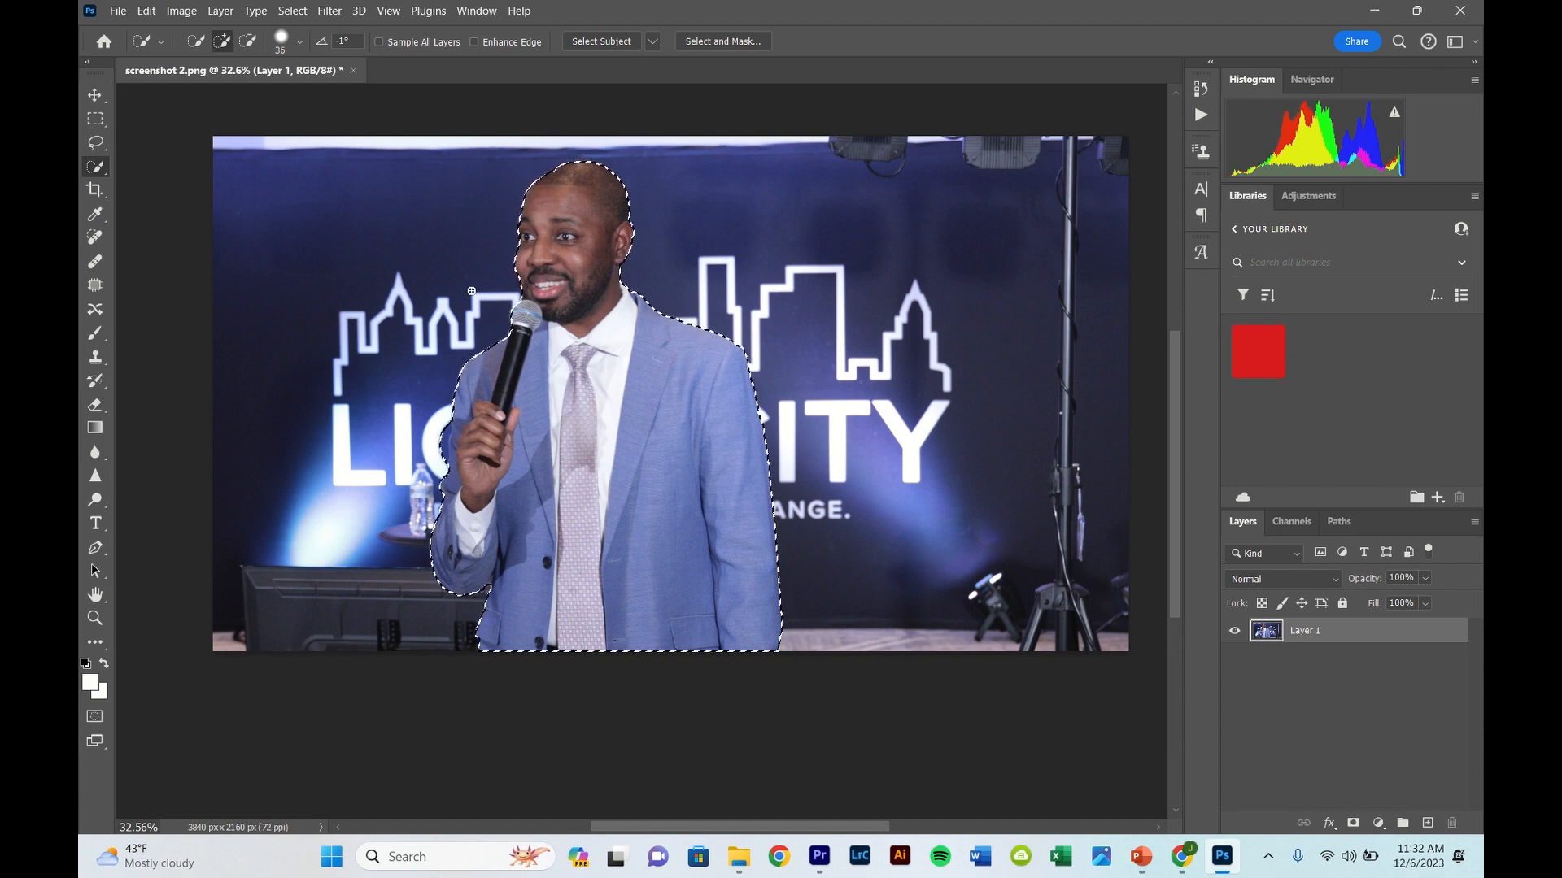
- Show the selection as a Quick Mask and activate the Brush tool for refining it
{"action": "key", "text": "q"}
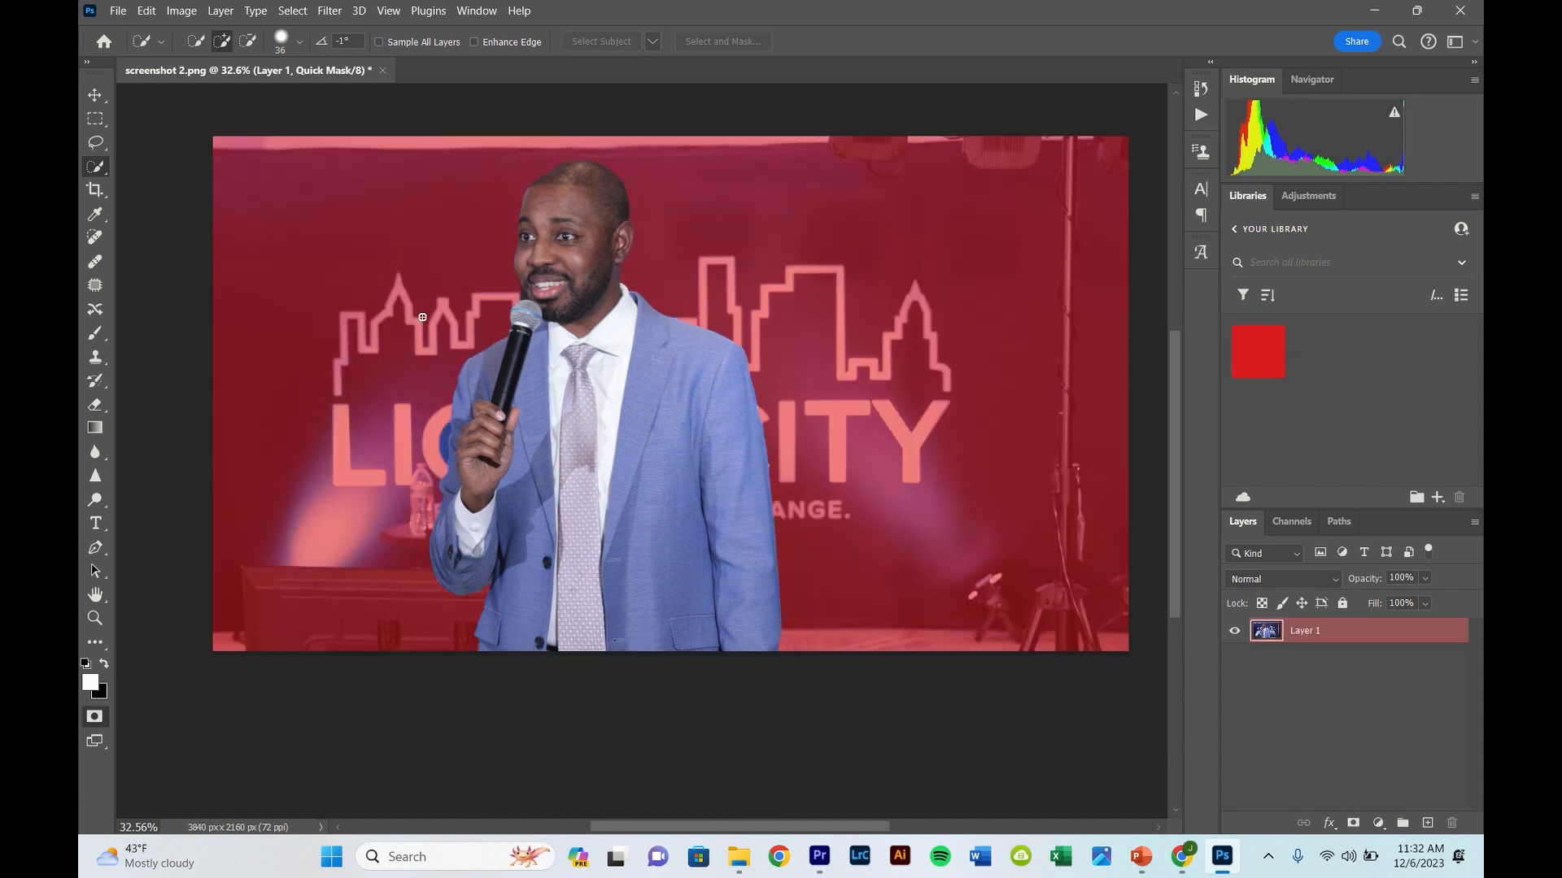
{"action": "key", "text": "b"}
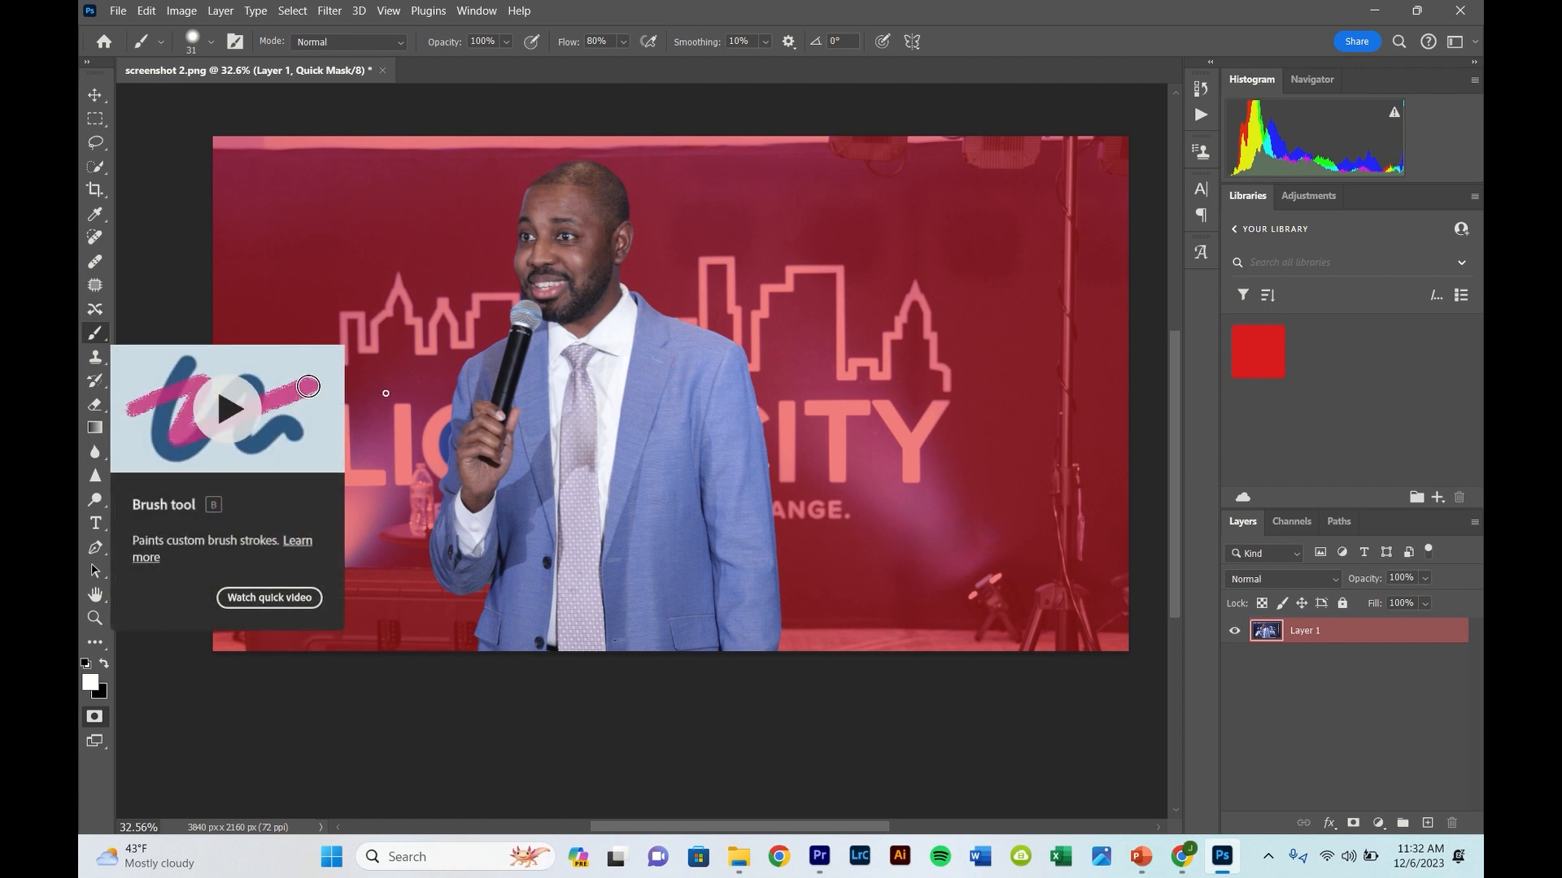
{"action": "left_click_drag", "start_coordinate": [401, 426], "coordinate": [464, 384]}
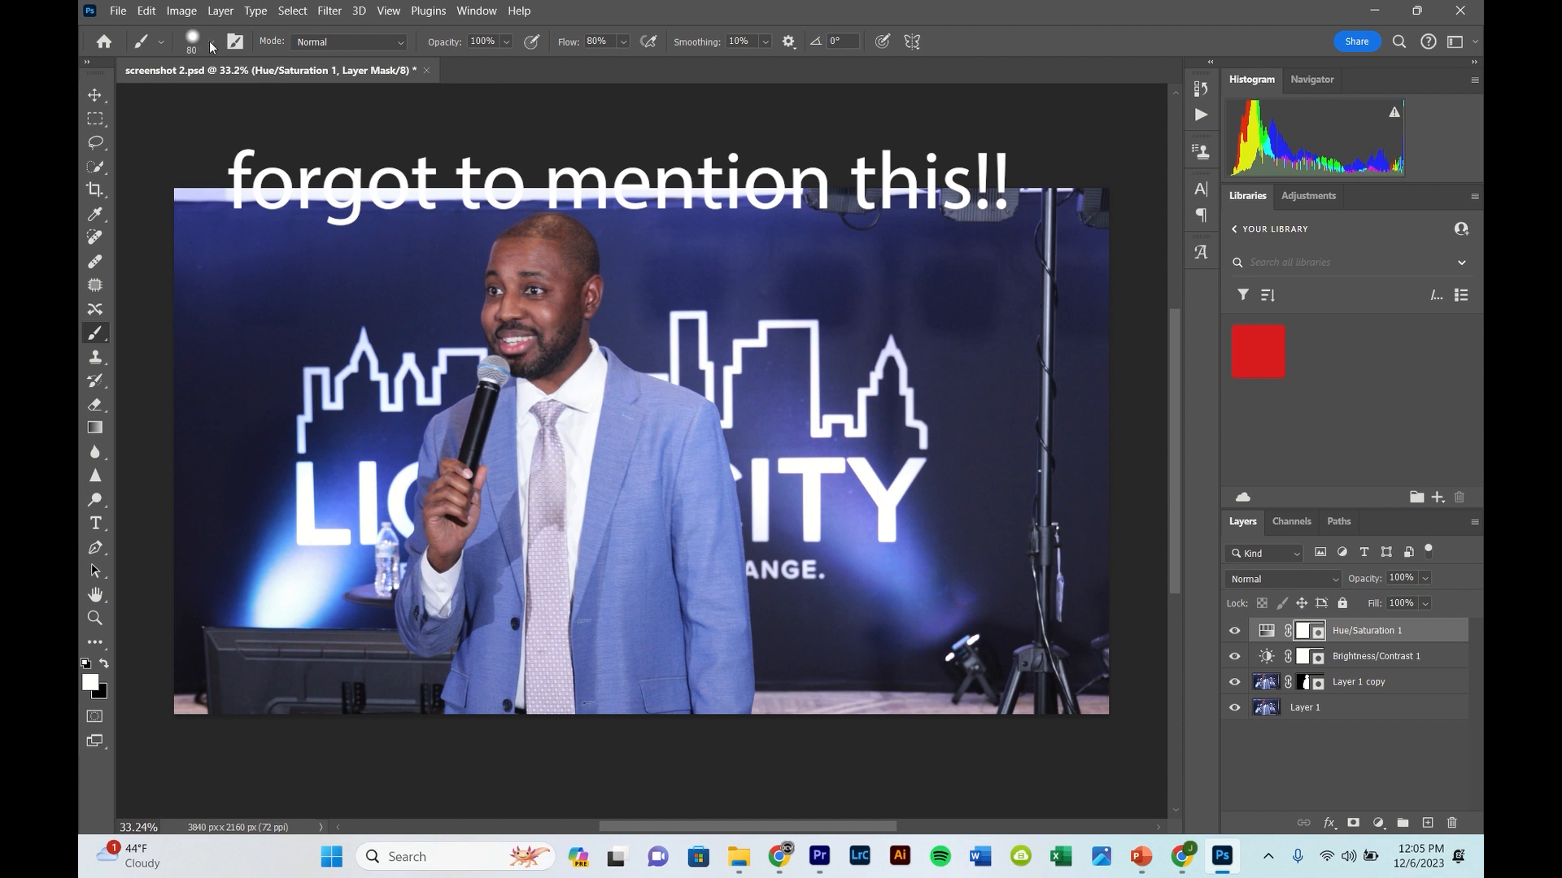
- Enlarge the brush to 282 px on the canvas and reduce its size to 56 px
{"action": "right_click", "coordinate": [366, 352], "text": "alt"}
{"action": "left_click_drag", "start_coordinate": [364, 362], "coordinate": [444, 303]}
{"action": "left_click", "coordinate": [211, 43]}
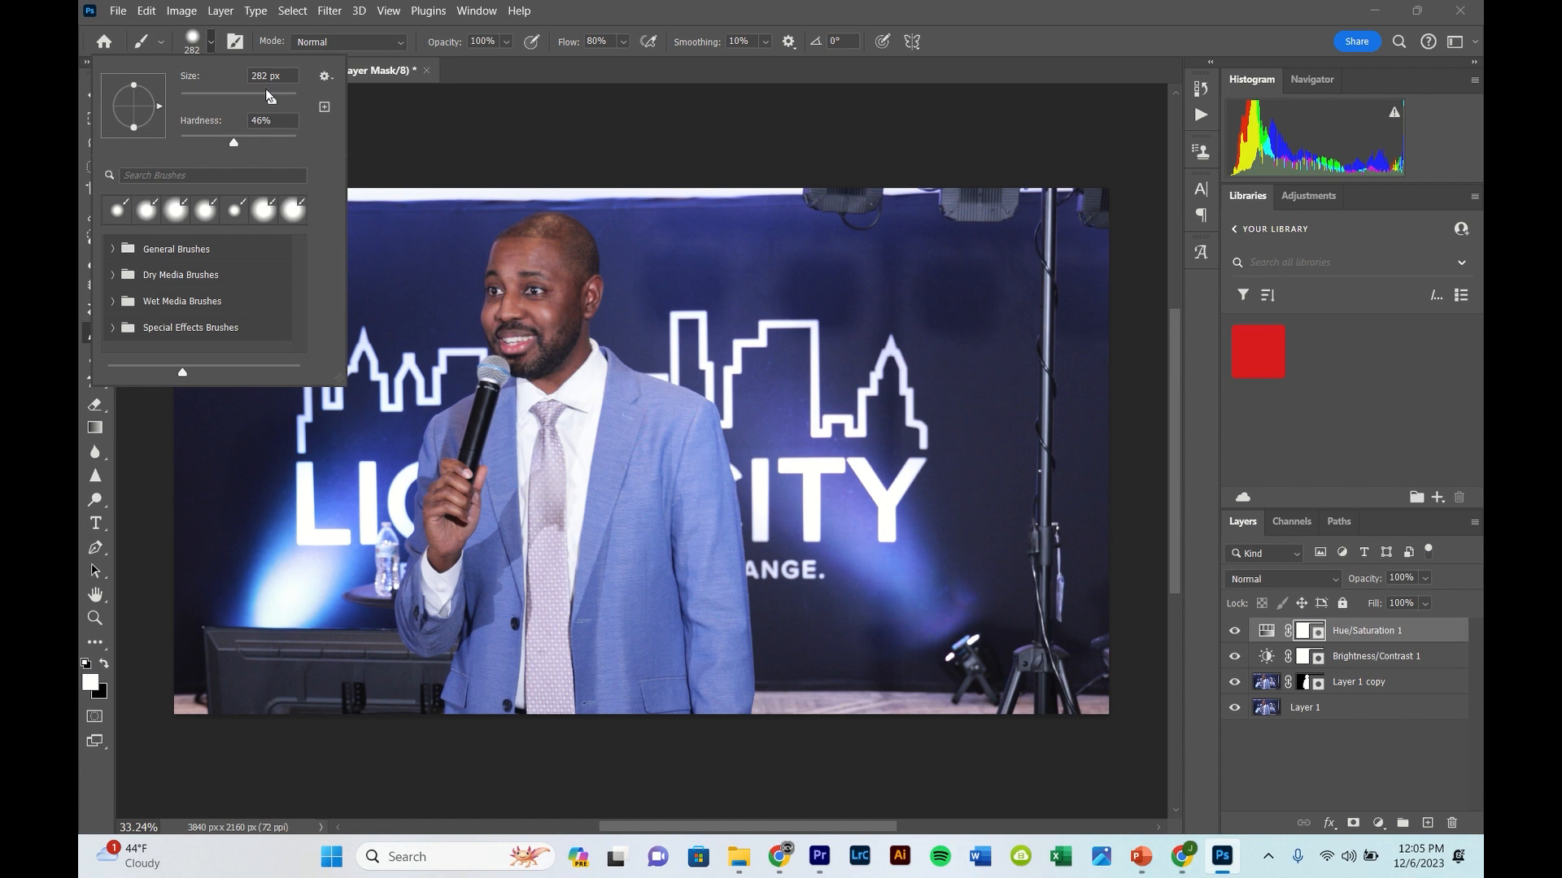
{"action": "left_click_drag", "start_coordinate": [271, 95], "coordinate": [218, 109]}
{"action": "left_click", "coordinate": [426, 288]}
- Set the brush size to 21 px for fine detail around the microphone
{"action": "scroll", "coordinate": [474, 328], "scroll_direction": "up", "scroll_amount": 5}
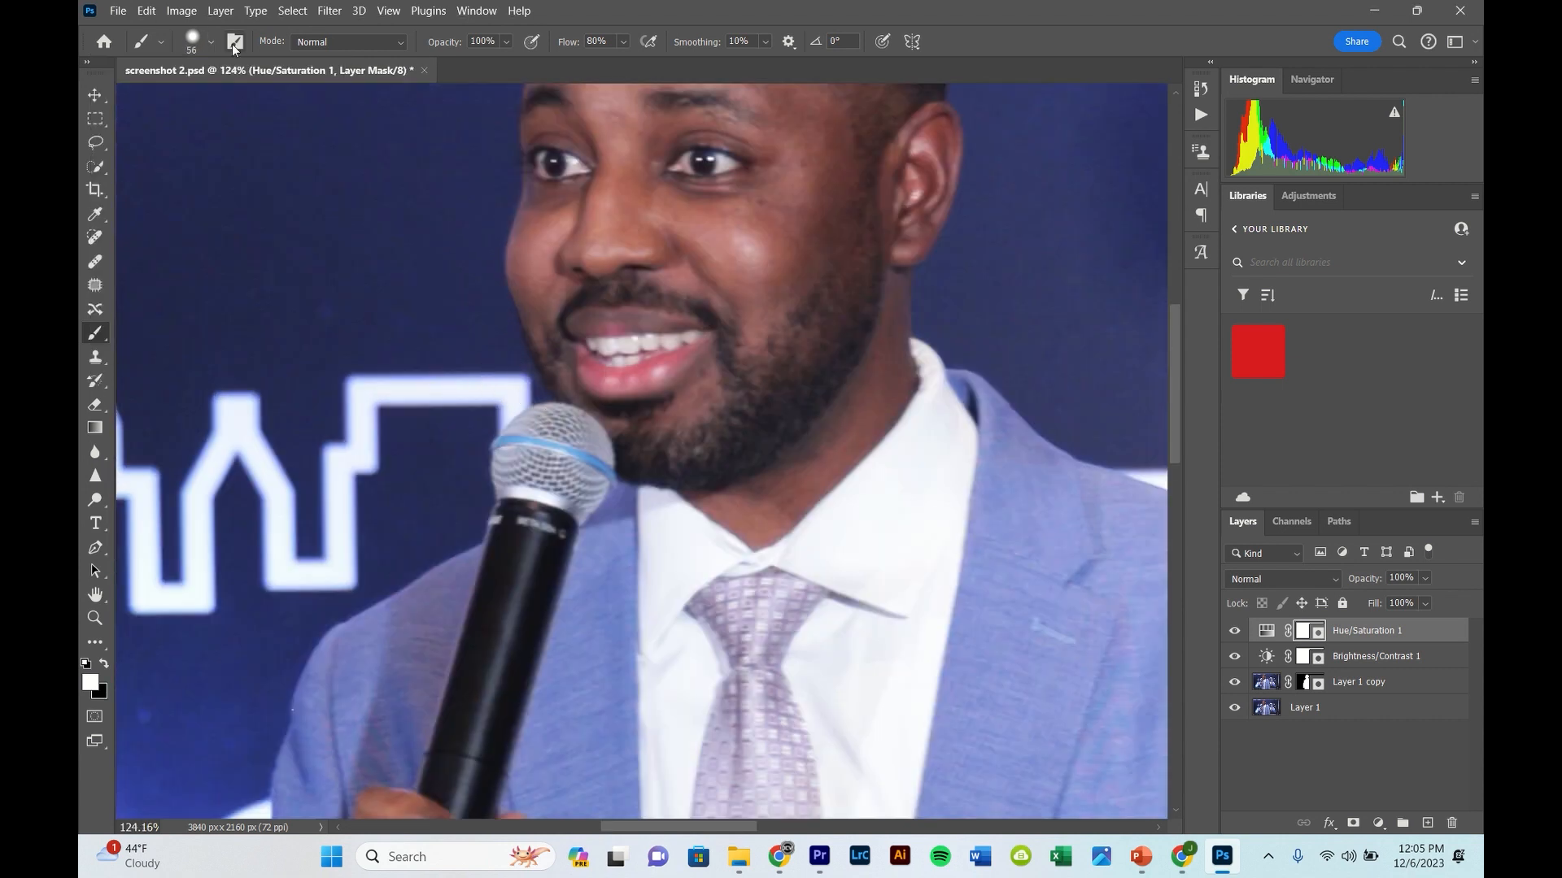
{"action": "scroll", "coordinate": [537, 411], "scroll_direction": "up", "scroll_amount": 5}
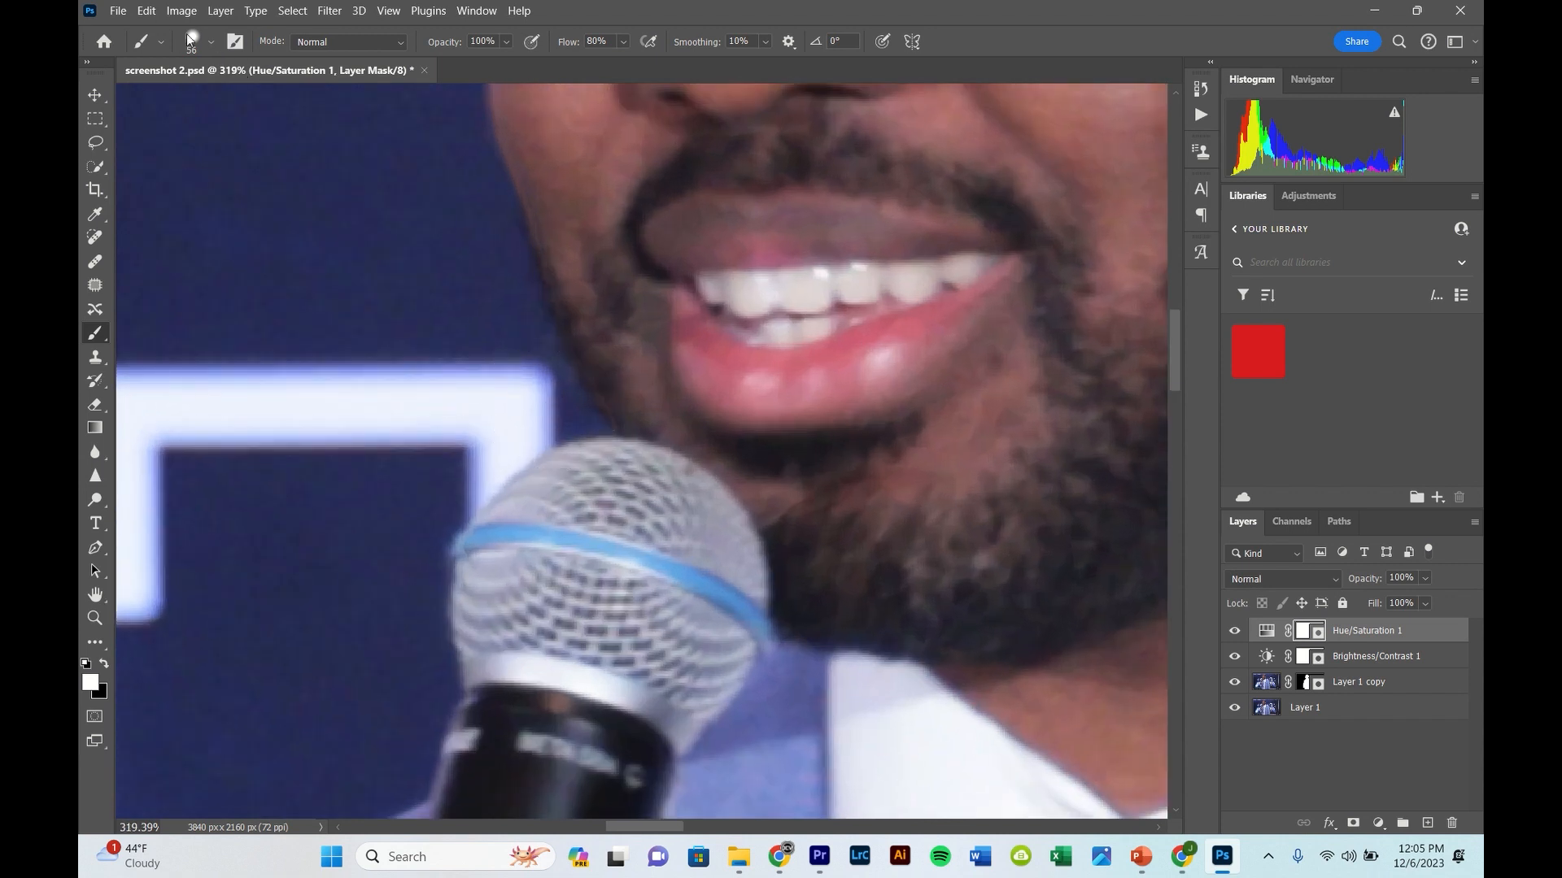
{"action": "left_click", "coordinate": [212, 43]}
{"action": "left_click_drag", "start_coordinate": [196, 91], "coordinate": [192, 96]}
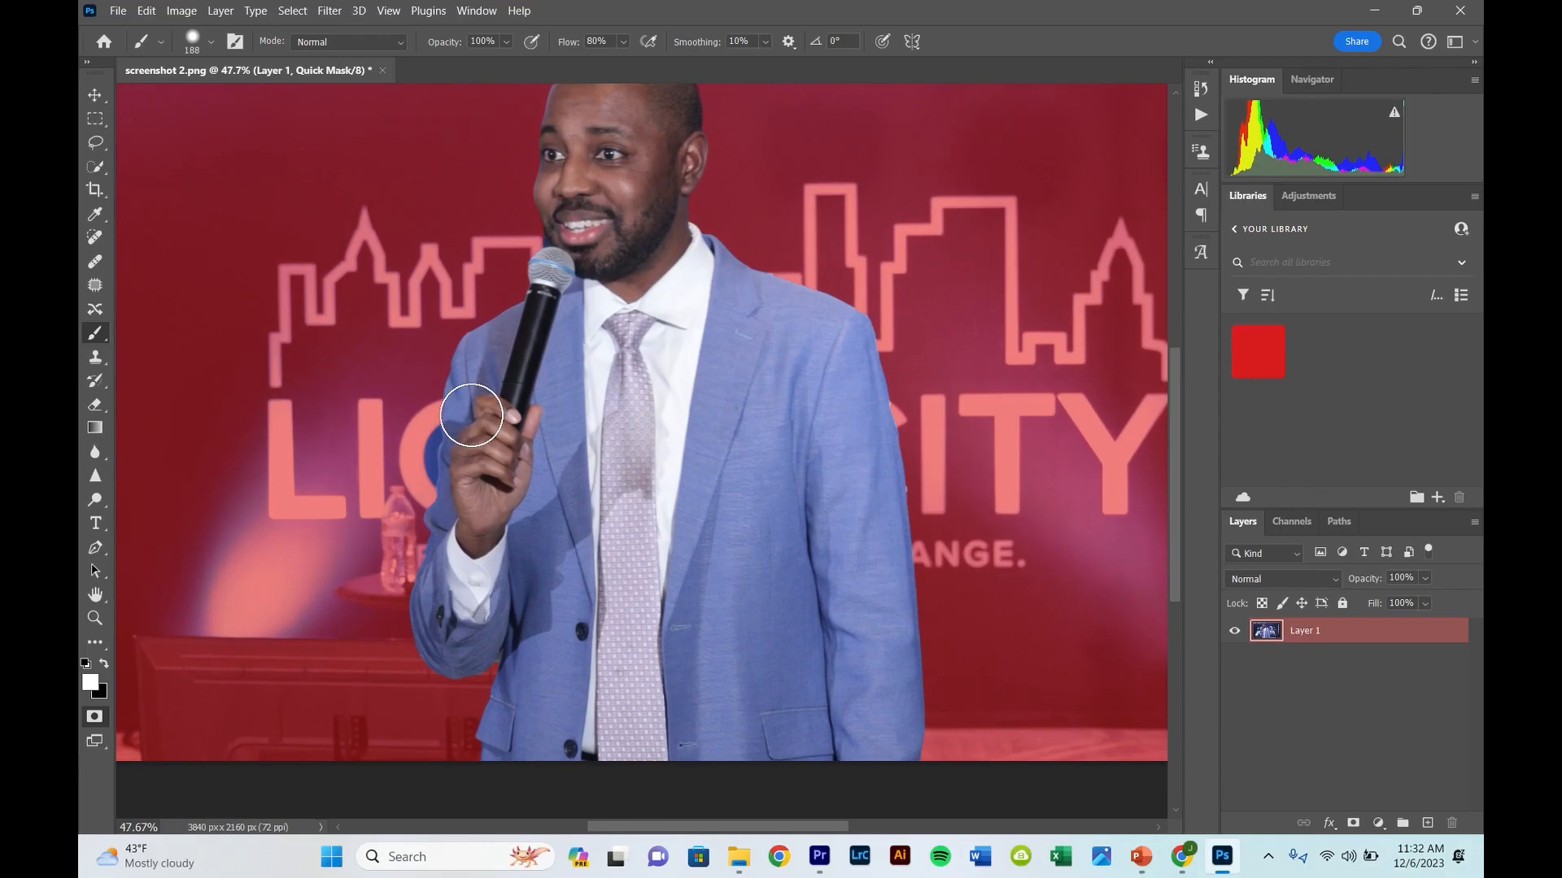
- Paint the leftover background between the letter and the sleeve out of the Quick Mask selection in black, with brush sizes of 97 and 46 px
{"action": "scroll", "coordinate": [472, 406], "scroll_direction": "up", "scroll_amount": 5}
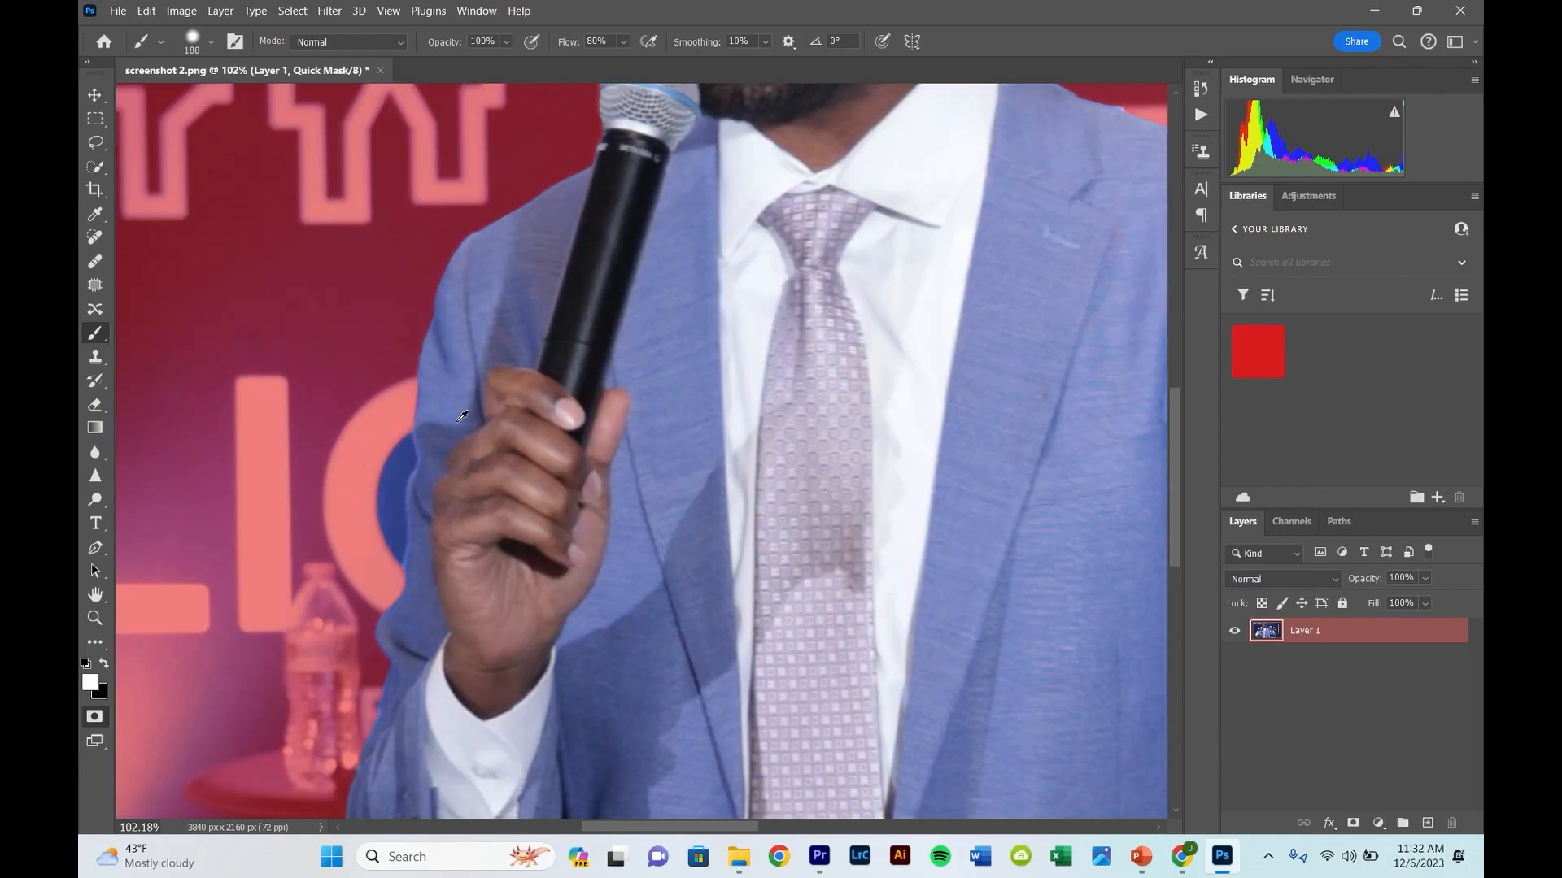
{"action": "scroll", "coordinate": [453, 418], "scroll_direction": "up", "scroll_amount": 2}
{"action": "scroll", "coordinate": [465, 521], "scroll_direction": "left", "scroll_amount": 2}
{"action": "scroll", "coordinate": [488, 488], "scroll_direction": "up", "scroll_amount": 1}
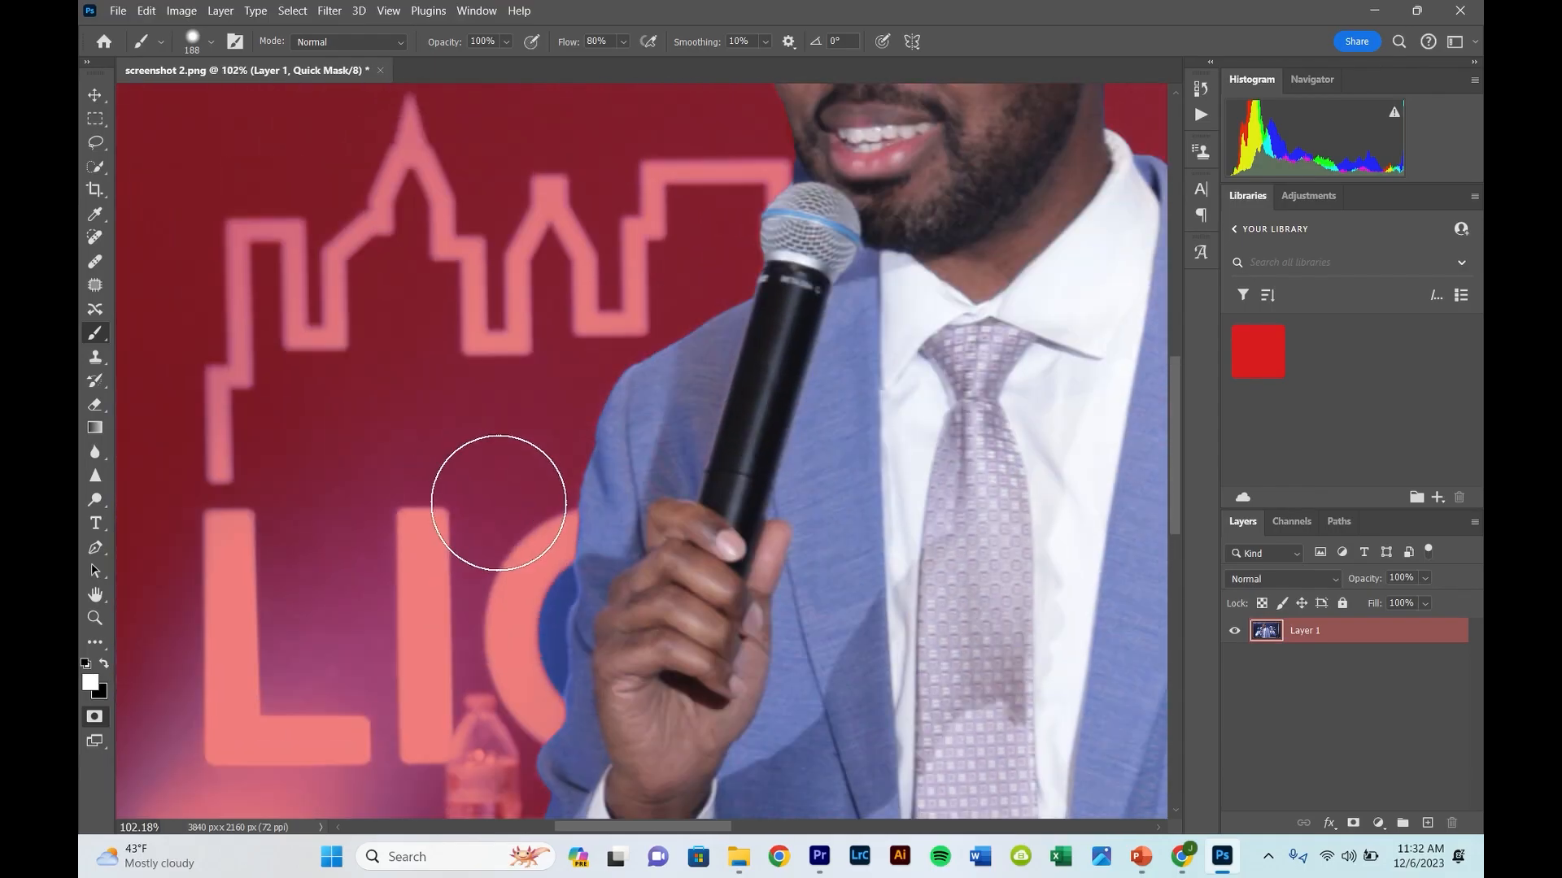
{"action": "scroll", "coordinate": [488, 496], "scroll_direction": "down", "scroll_amount": 4}
{"action": "scroll", "coordinate": [491, 415], "scroll_direction": "up", "scroll_amount": 8}
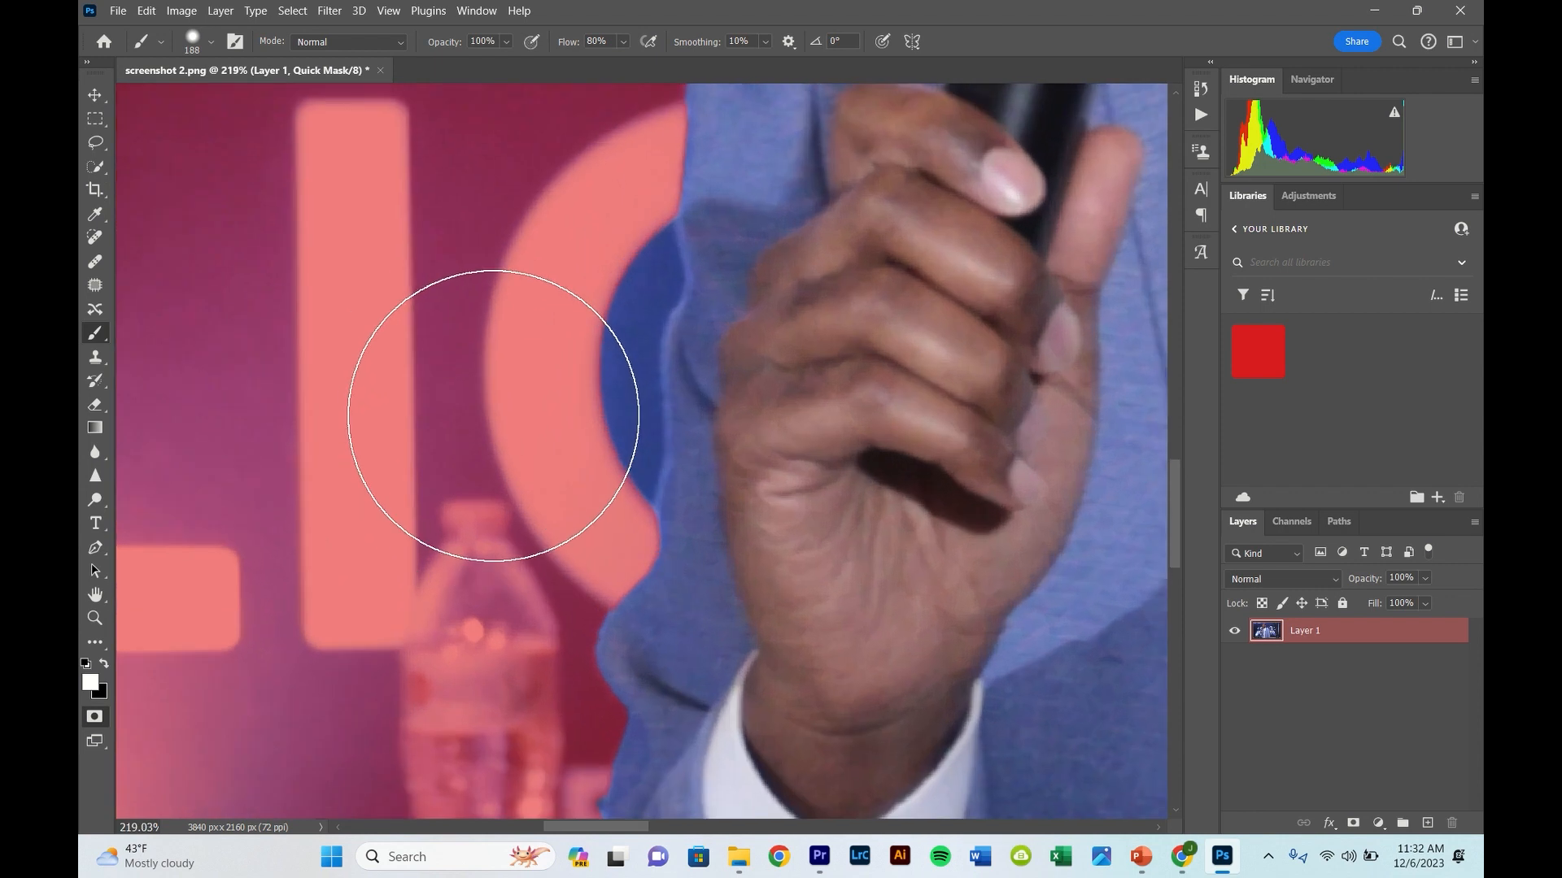
{"action": "left_click_drag", "start_coordinate": [493, 415], "coordinate": [403, 420]}
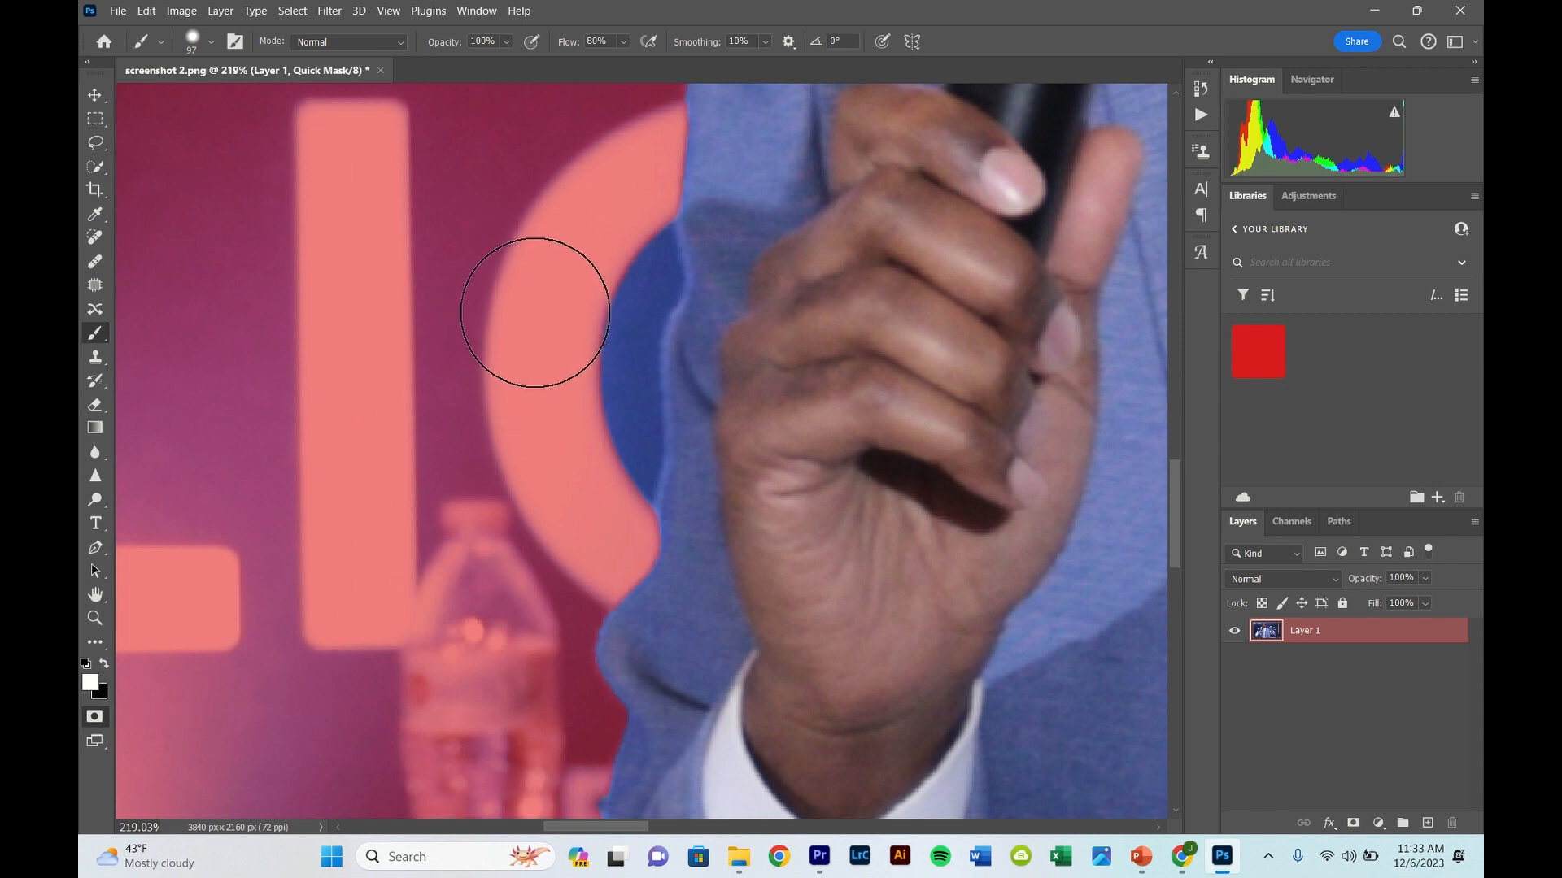
{"action": "left_click", "coordinate": [87, 664]}
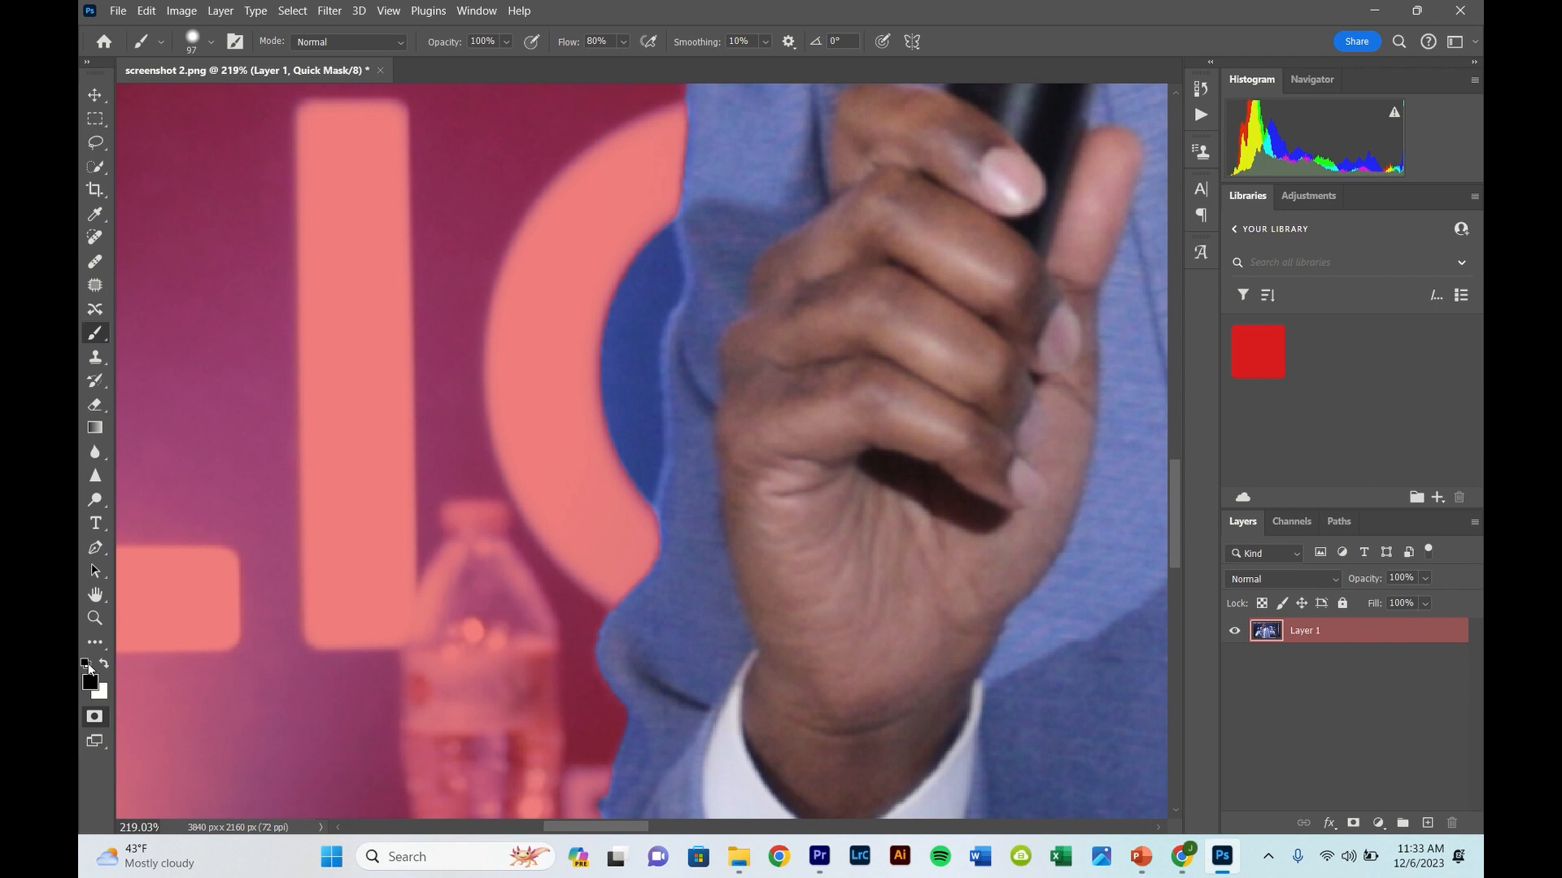
{"action": "mouse_move", "coordinate": [558, 338]}
{"action": "left_mouse_down"}
{"action": "mouse_move", "coordinate": [593, 279]}
{"action": "mouse_move", "coordinate": [569, 331]}
{"action": "mouse_move", "coordinate": [572, 472]}
{"action": "left_mouse_up"}
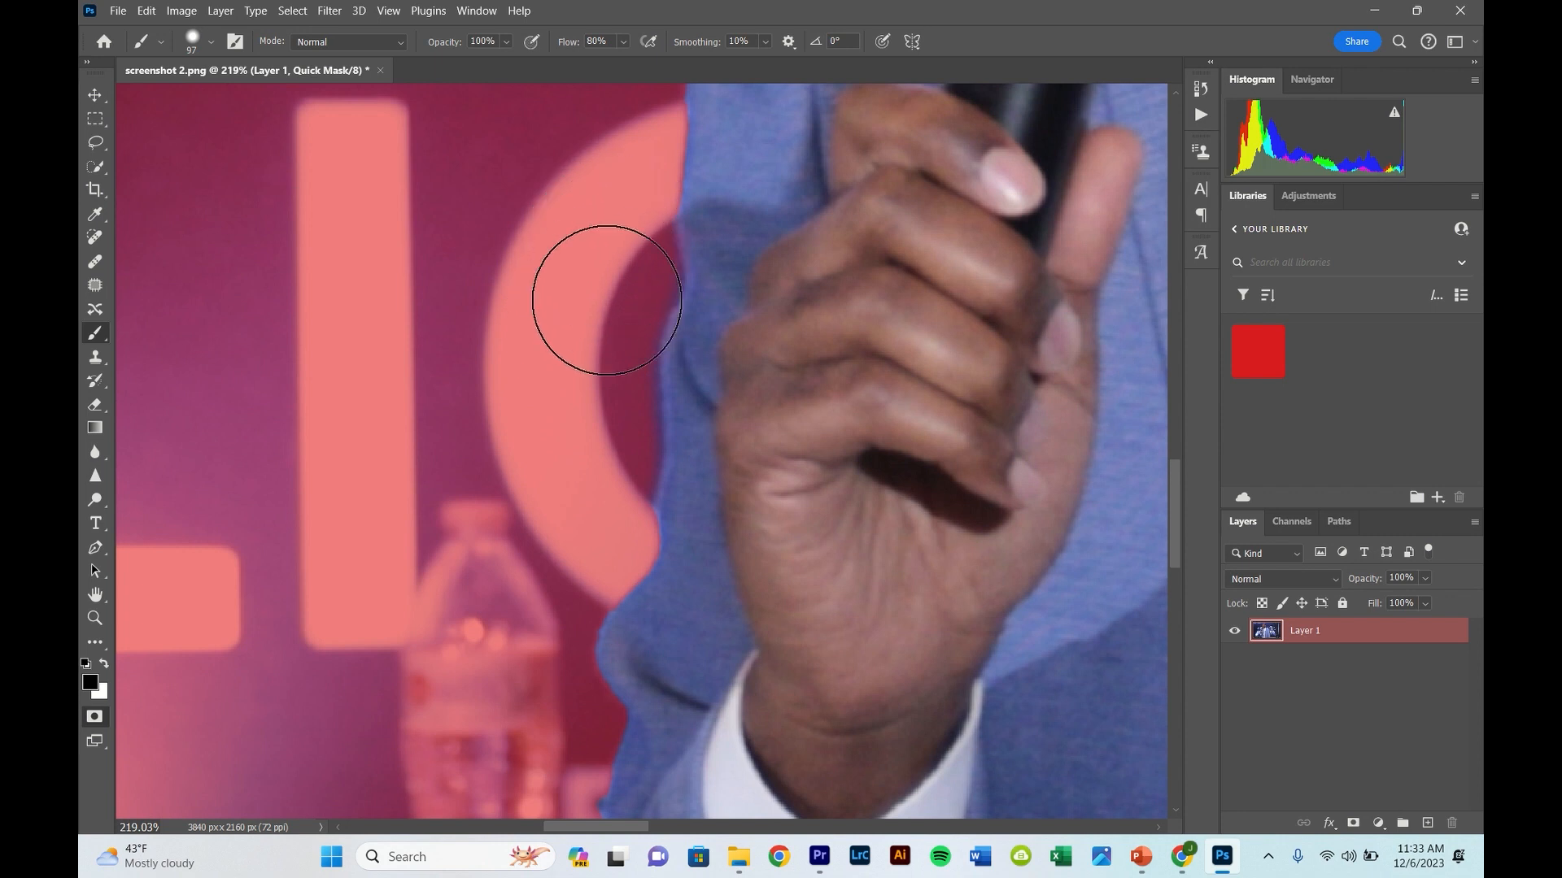
{"action": "left_click_drag", "start_coordinate": [710, 303], "coordinate": [660, 320]}
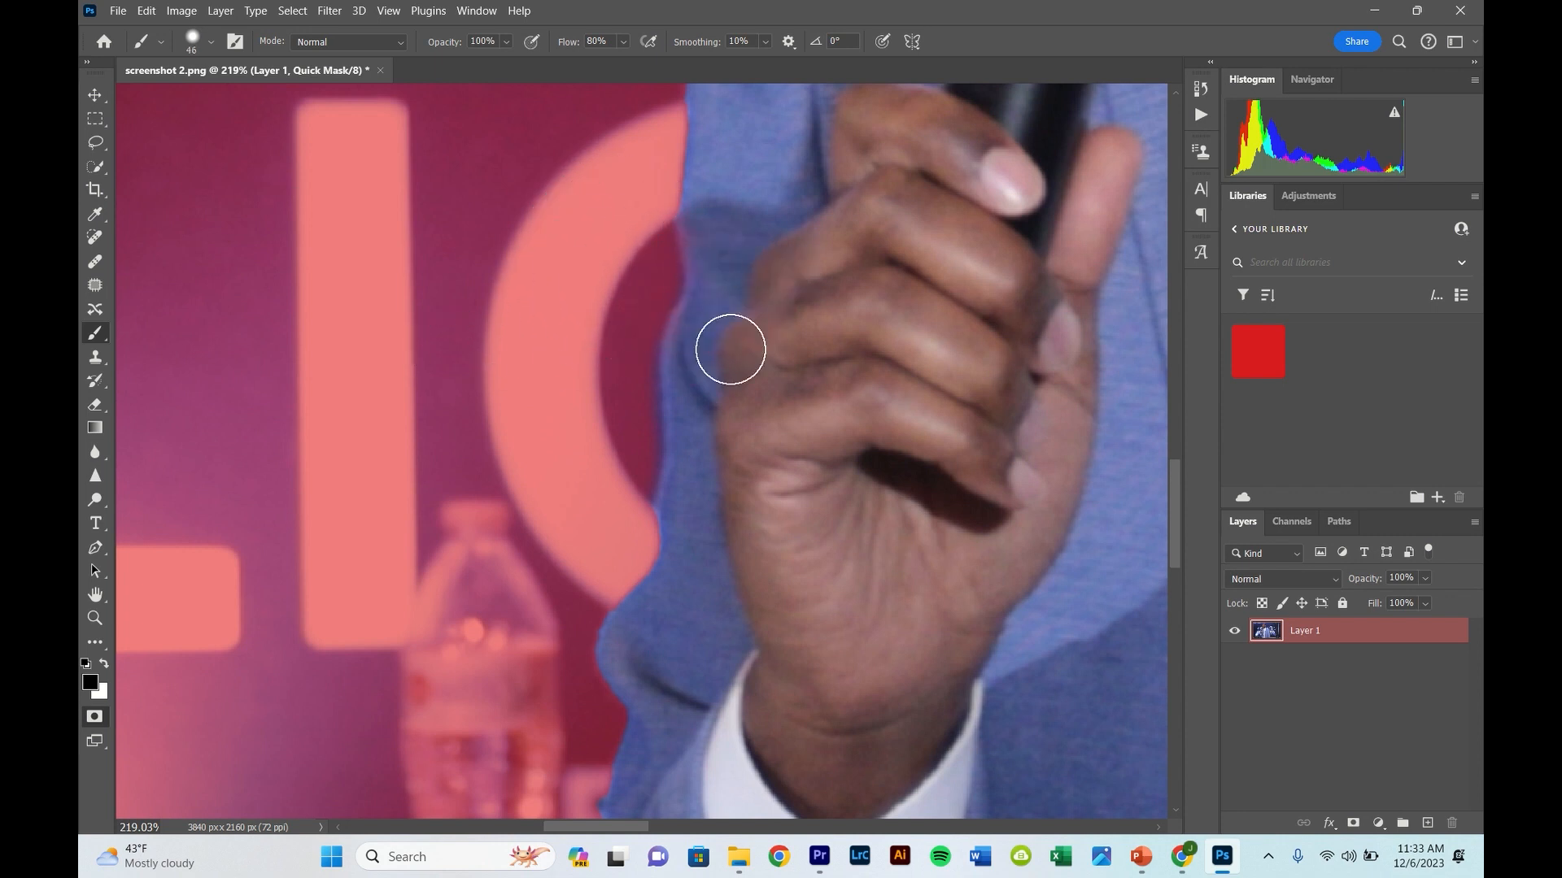
{"action": "key", "text": "x"}
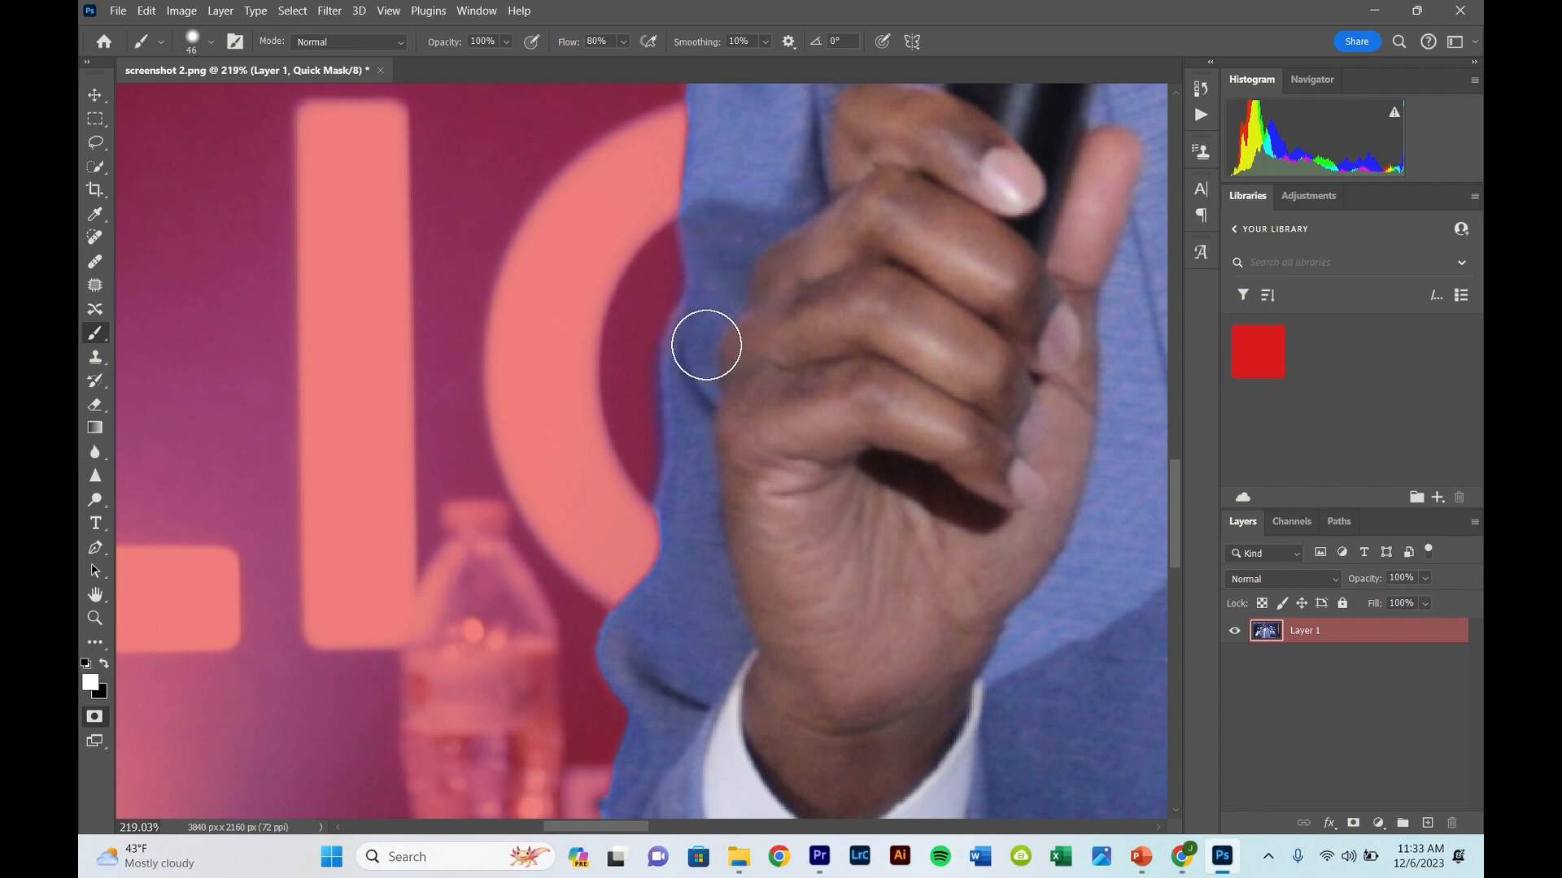
- Paint the small leftover background spot at the sleeve edge beside the letter I of CITY out of the Quick Mask selection in black
{"action": "scroll", "coordinate": [725, 235], "scroll_direction": "down", "scroll_amount": 6}
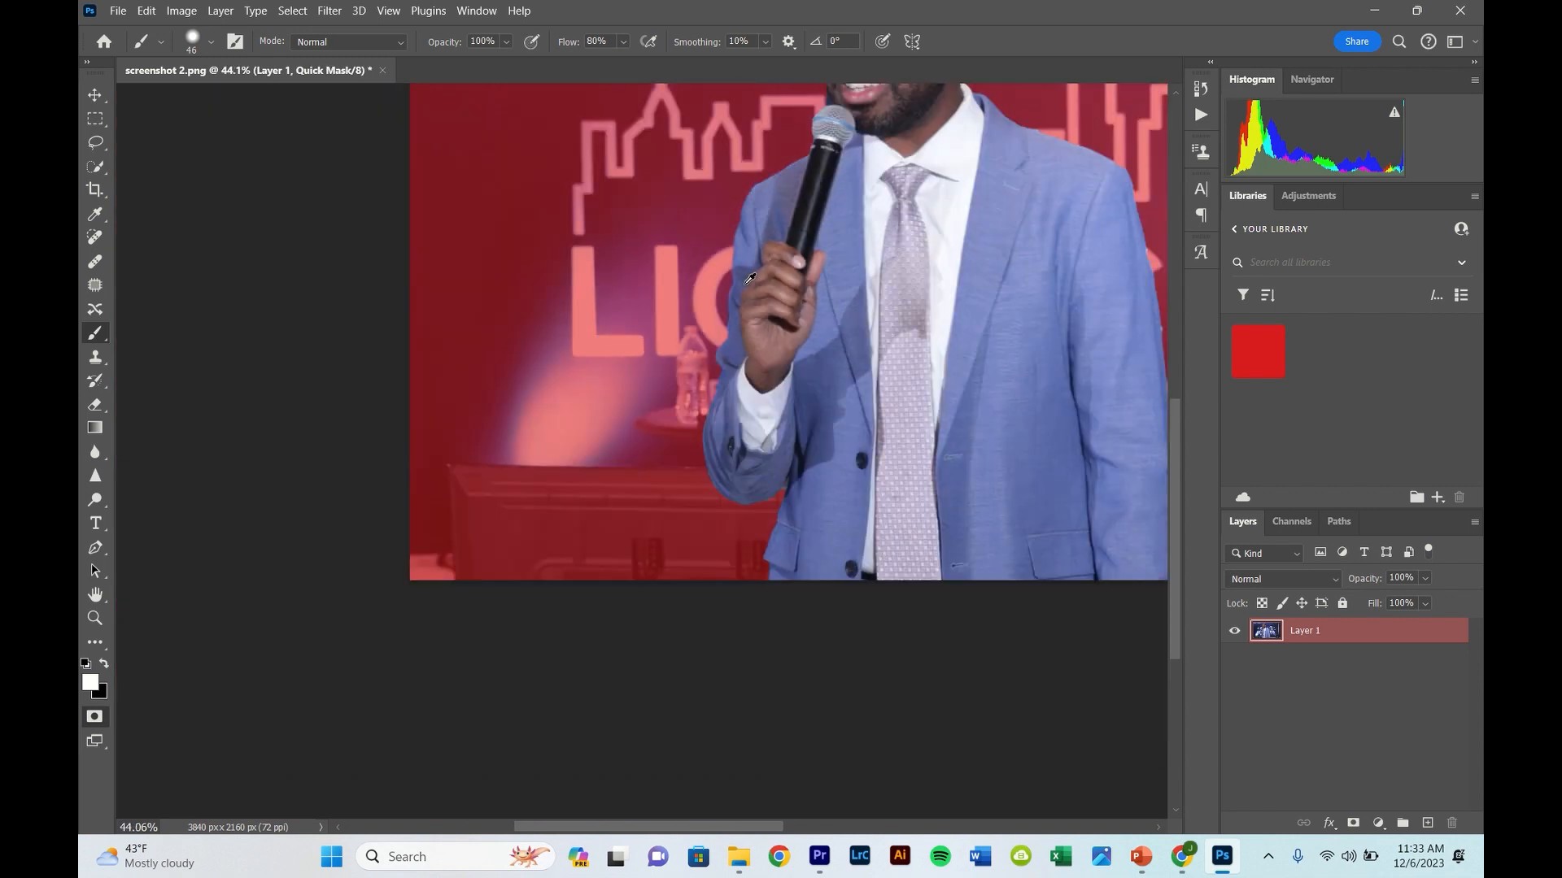
{"action": "scroll", "coordinate": [742, 289], "scroll_direction": "right", "scroll_amount": 3}
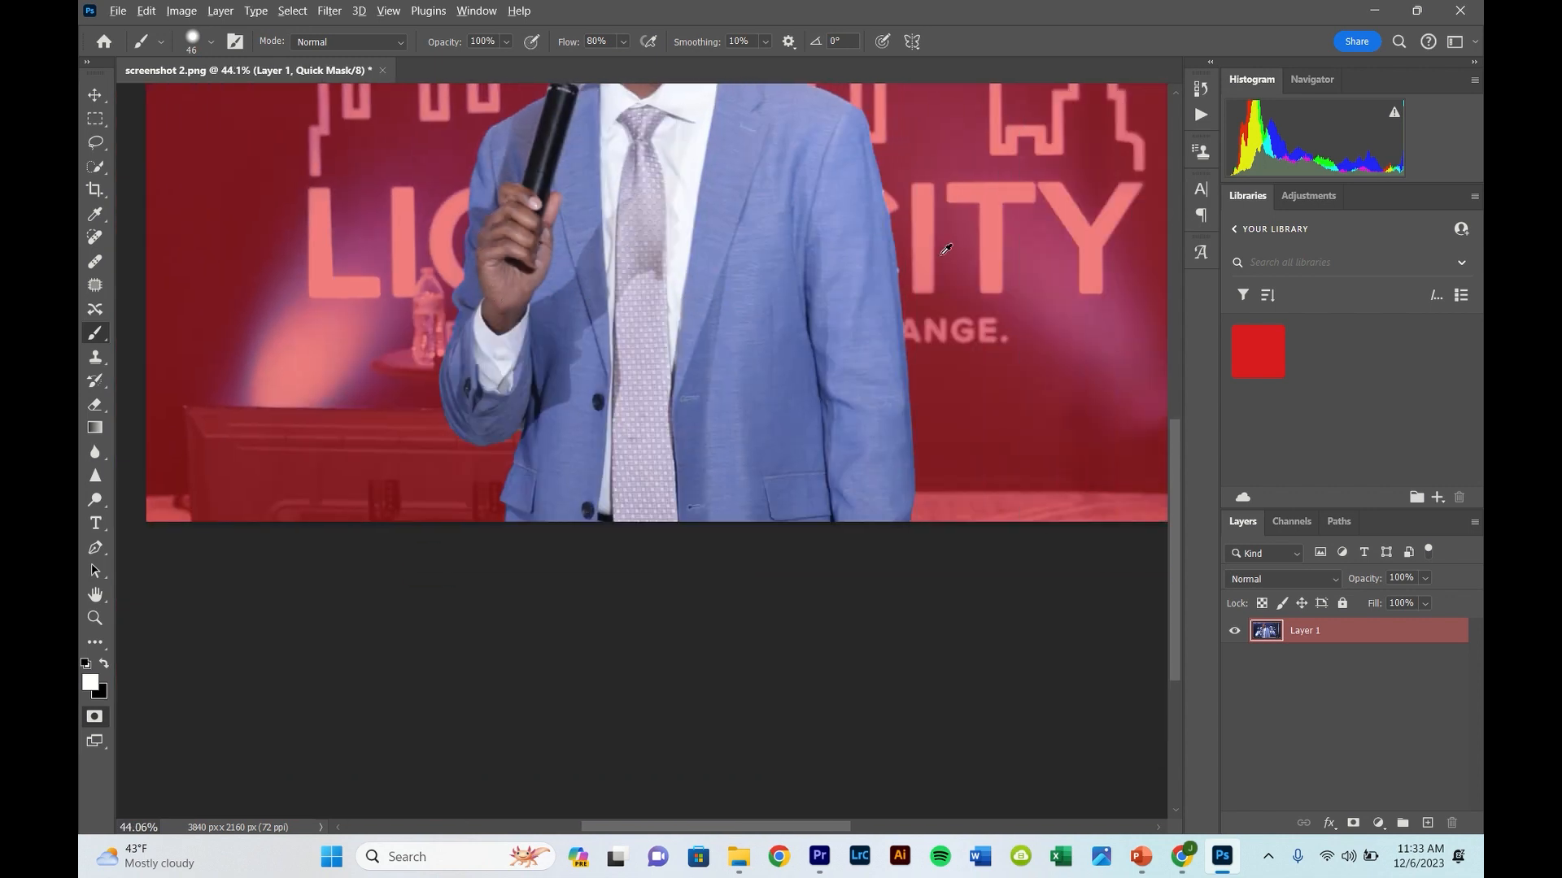
{"action": "scroll", "coordinate": [946, 249], "scroll_direction": "up", "scroll_amount": 8}
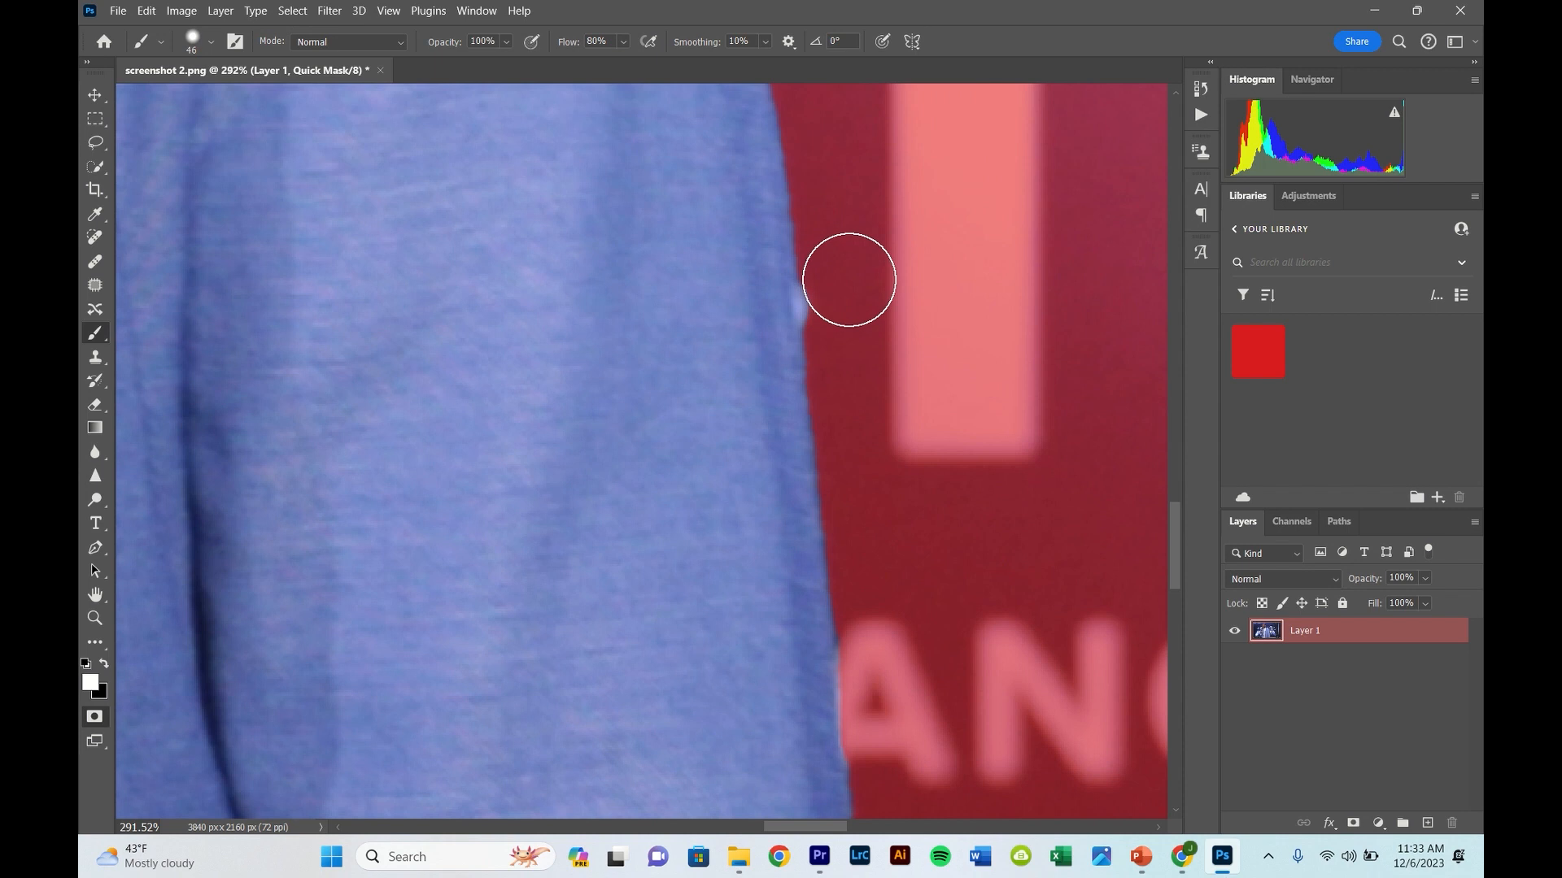
{"action": "key", "text": "x"}
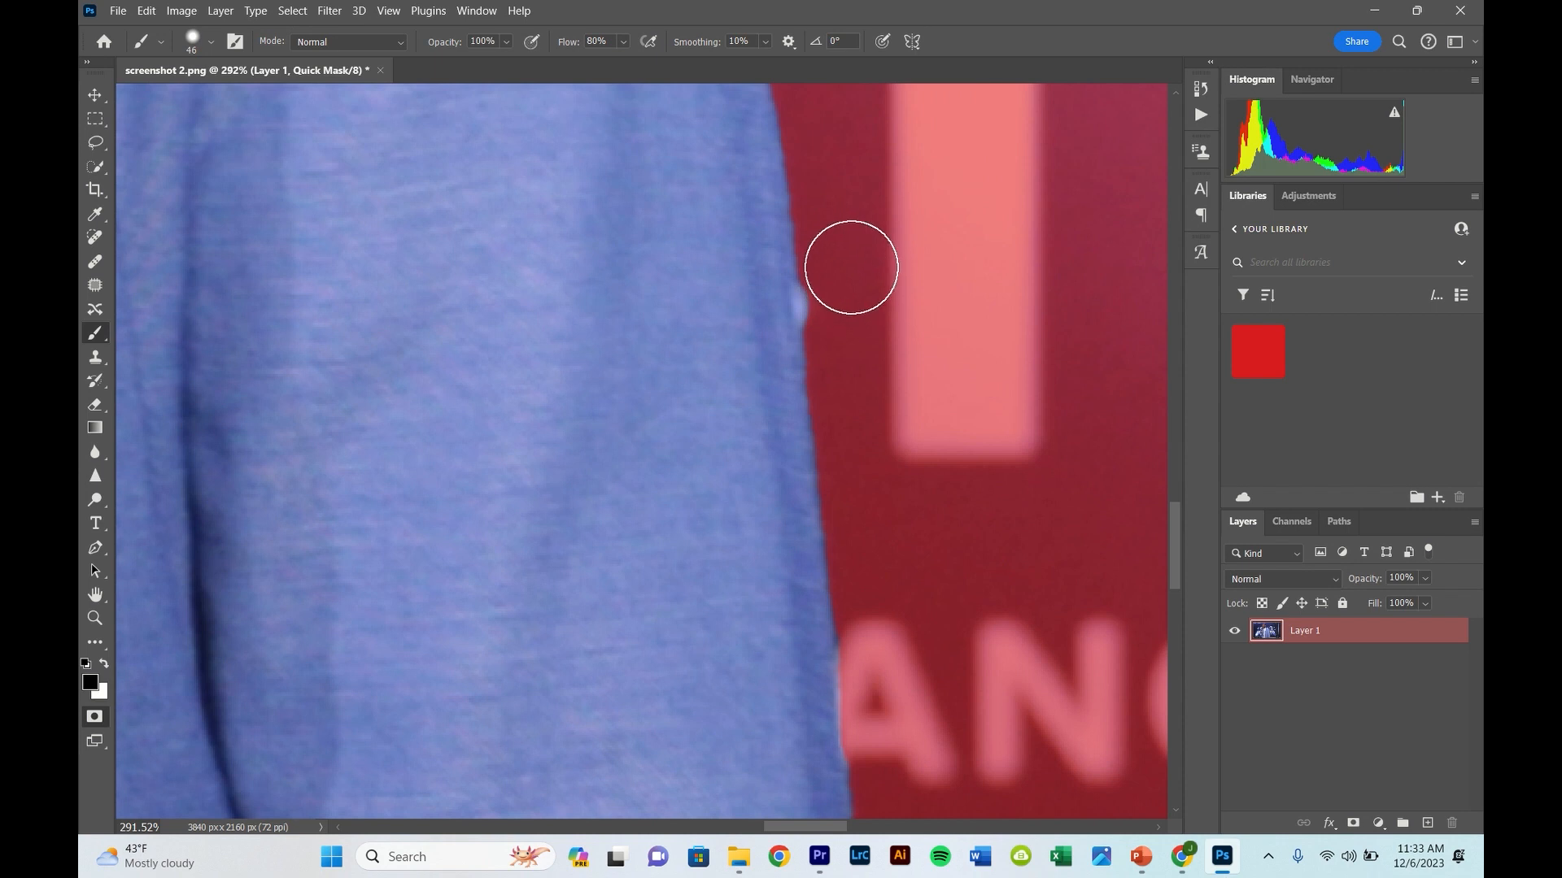
{"action": "mouse_move", "coordinate": [849, 299]}
{"action": "left_mouse_down"}
{"action": "mouse_move", "coordinate": [847, 262]}
{"action": "mouse_move", "coordinate": [846, 320]}
{"action": "mouse_move", "coordinate": [843, 266]}
{"action": "left_mouse_up"}
- Paint the light fringe on the upper sleeve next to the partly hidden letter C out of the Quick Mask selection
{"action": "scroll", "coordinate": [874, 378], "scroll_direction": "down", "scroll_amount": 6}
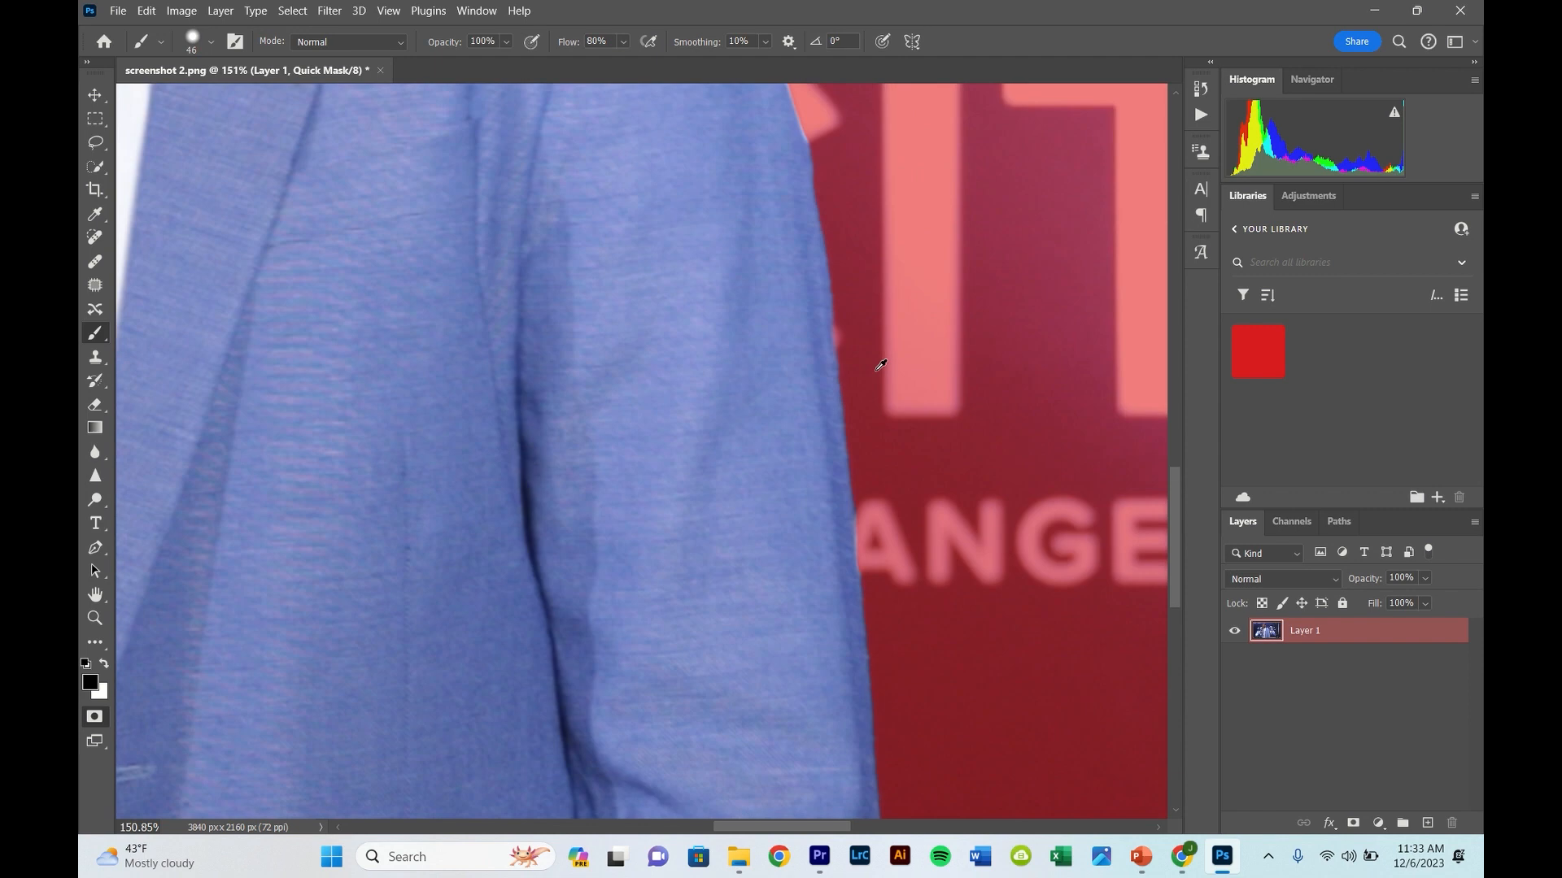
{"action": "scroll", "coordinate": [880, 365], "scroll_direction": "down", "scroll_amount": 2}
{"action": "scroll", "coordinate": [838, 330], "scroll_direction": "up", "scroll_amount": 6}
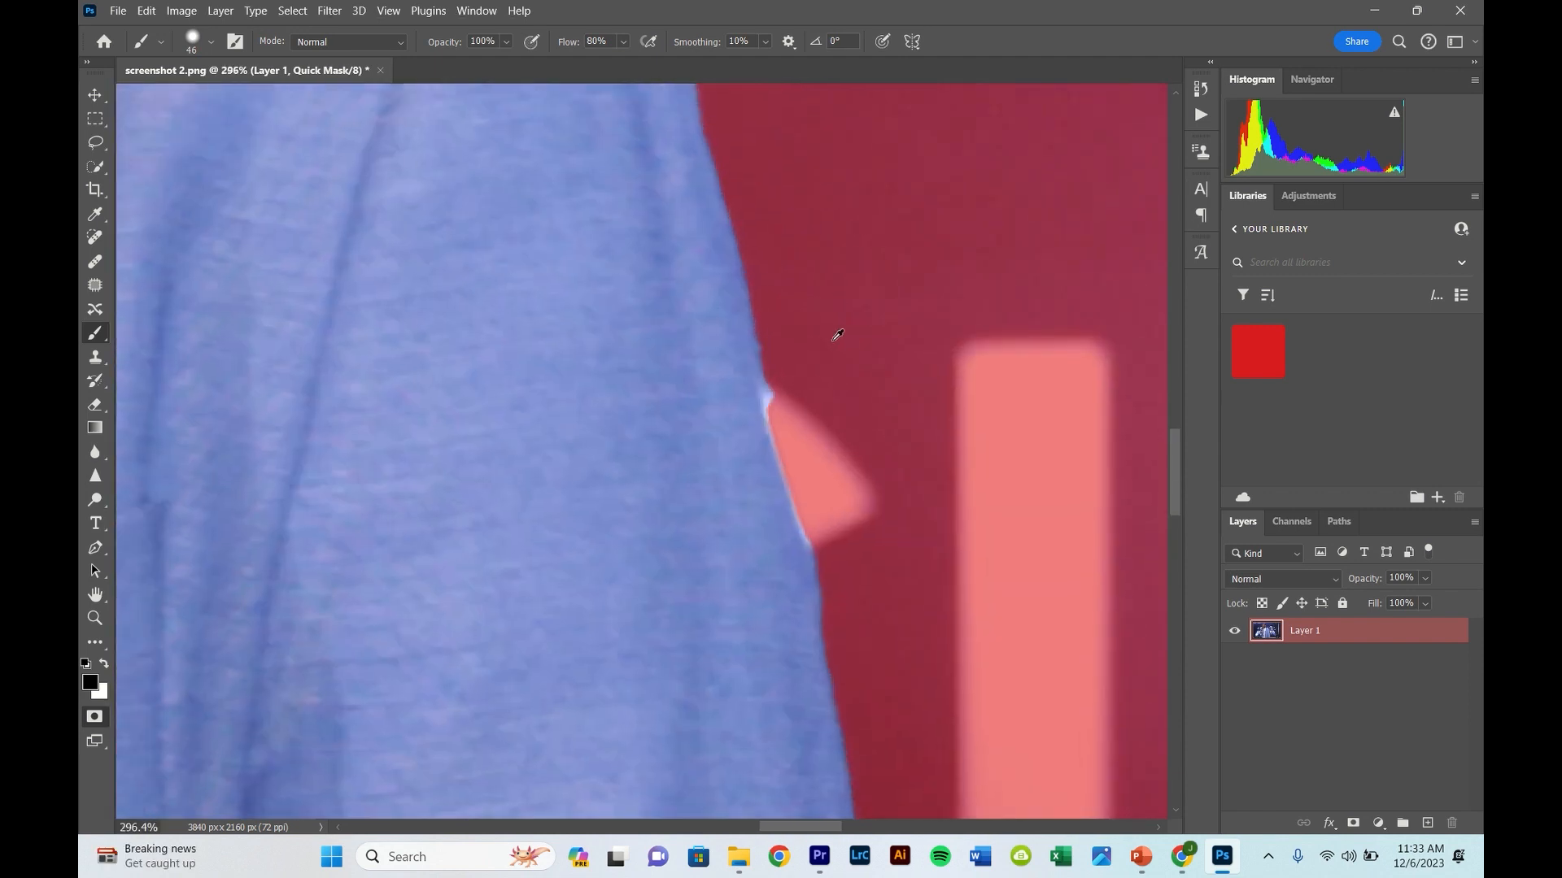
{"action": "left_click_drag", "start_coordinate": [791, 341], "coordinate": [796, 412]}
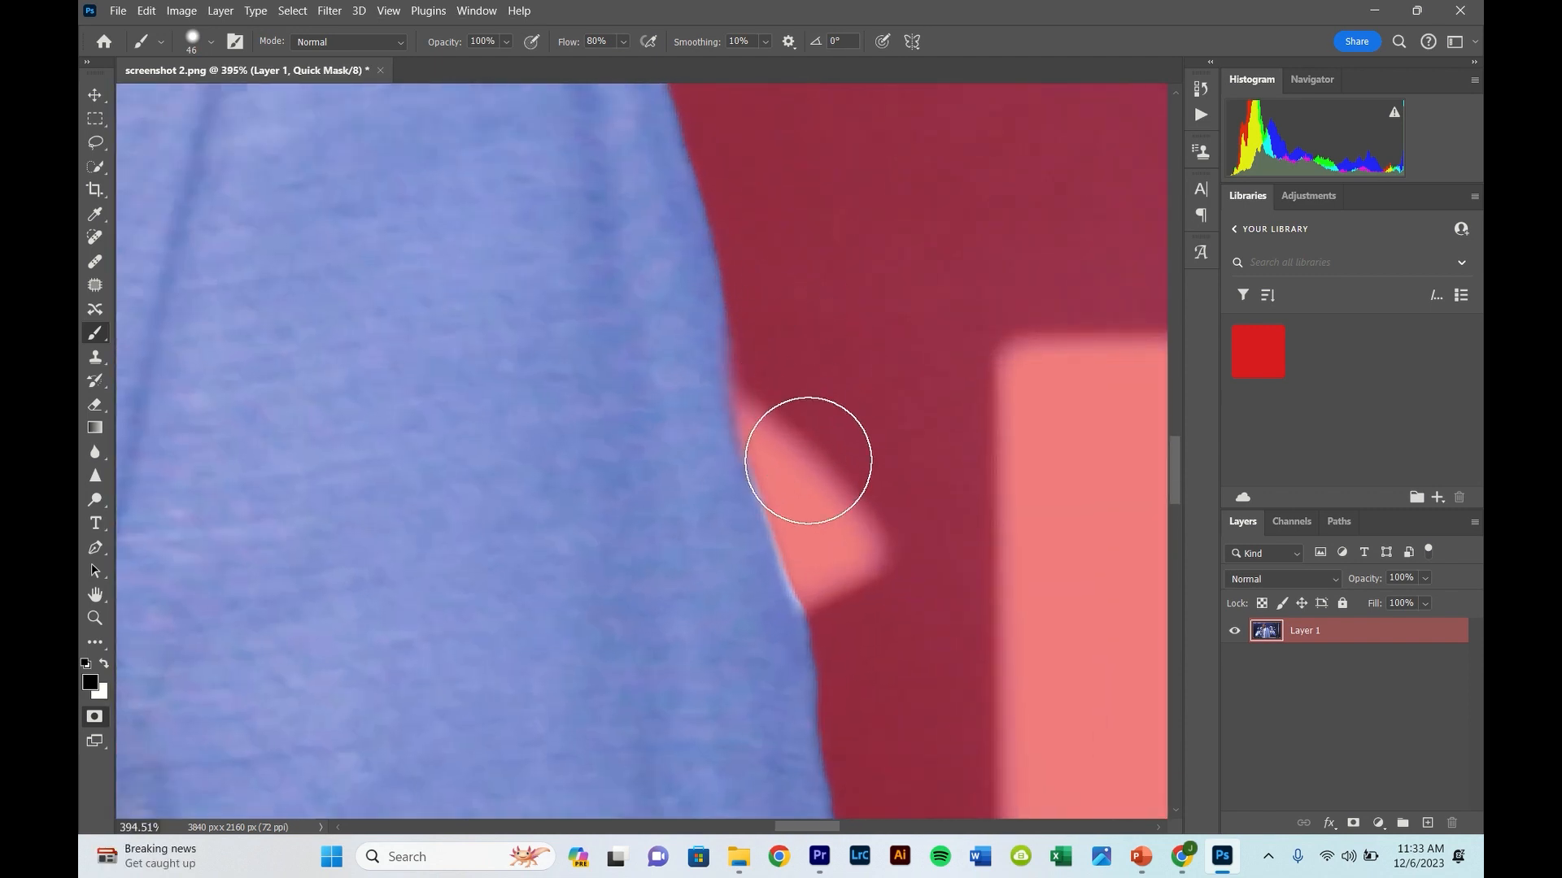
- Reduce the brush to 17 px and mask out the background between the top of the microphone and the jaw in black
{"action": "scroll", "coordinate": [813, 443], "scroll_direction": "down", "scroll_amount": 10}
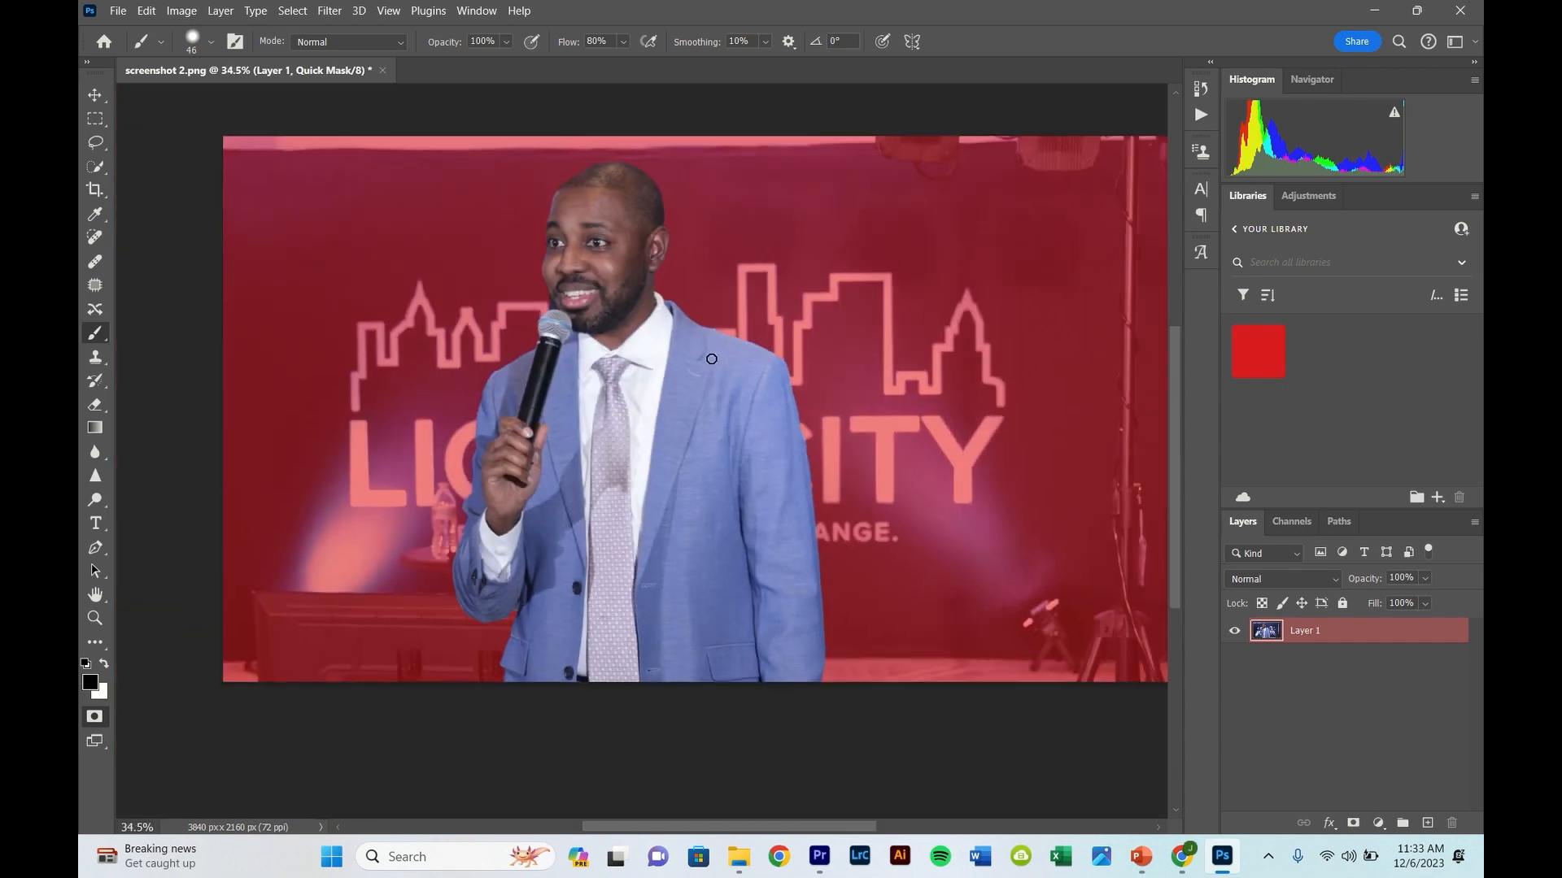
{"action": "scroll", "coordinate": [553, 293], "scroll_direction": "up", "scroll_amount": 8}
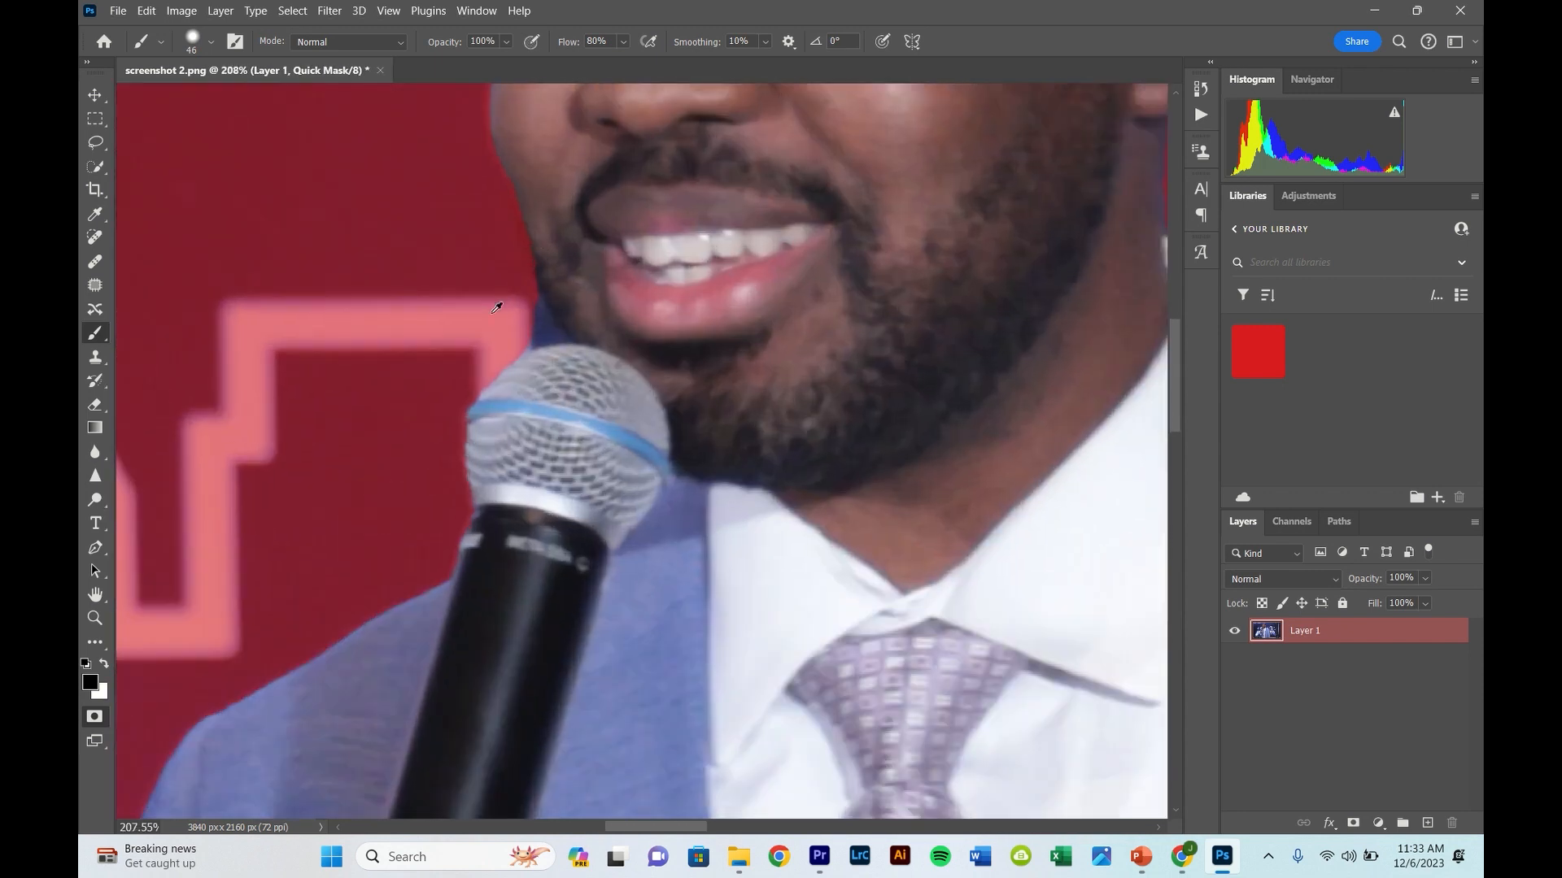
{"action": "scroll", "coordinate": [493, 312], "scroll_direction": "up", "scroll_amount": 2}
{"action": "left_click_drag", "start_coordinate": [523, 311], "coordinate": [488, 317]}
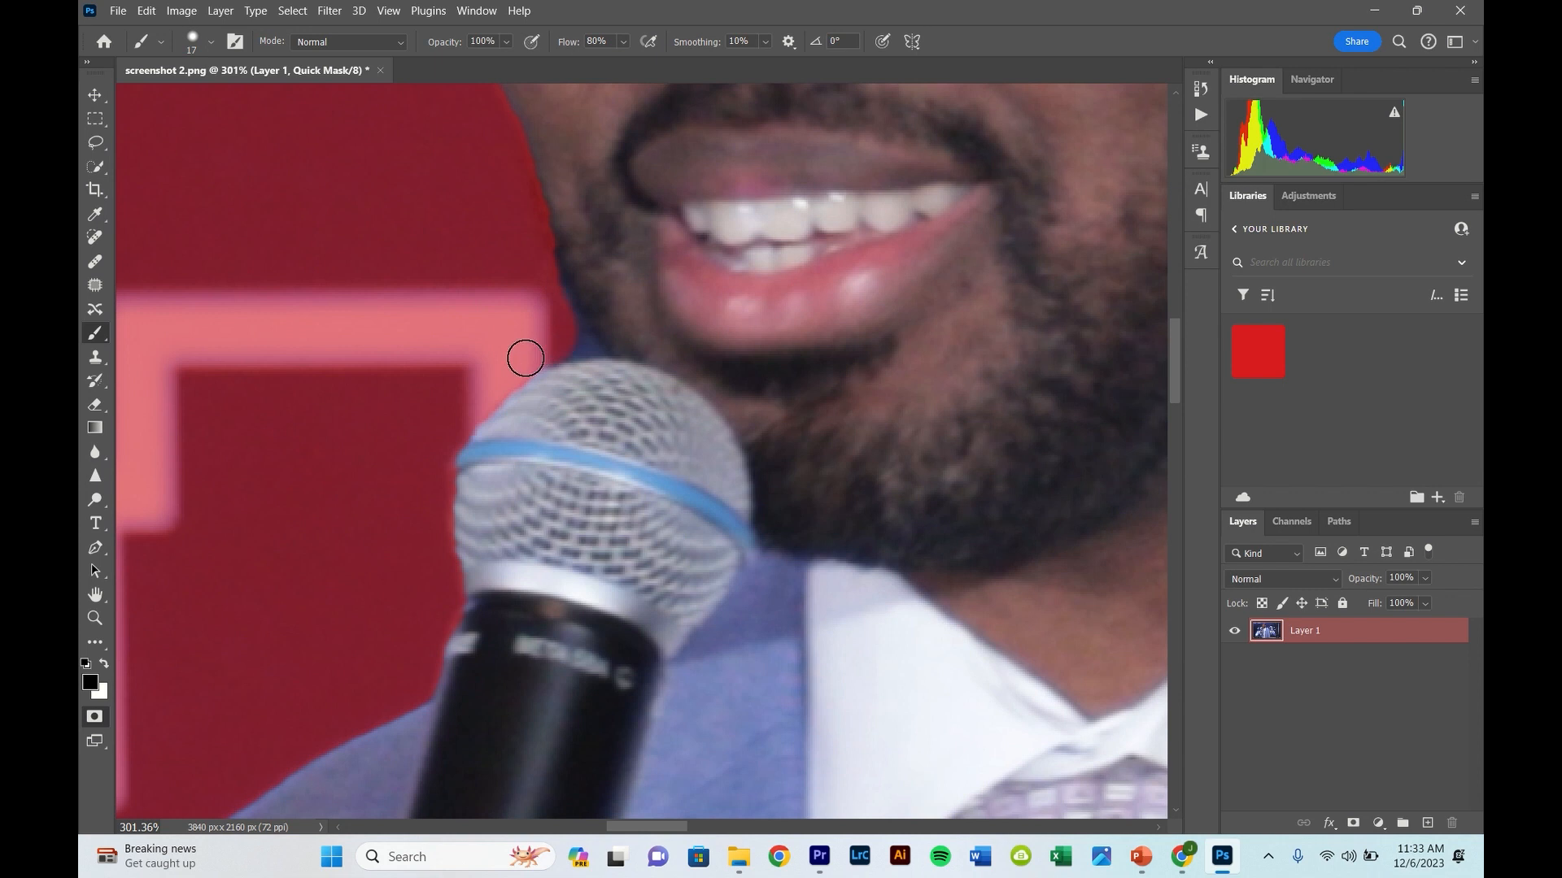
{"action": "left_click_drag", "start_coordinate": [523, 359], "coordinate": [555, 347]}
- Clean up the narrow corner where the chin meets the microphone in black, with brush sizes of 12 and 5 px
{"action": "scroll", "coordinate": [574, 221], "scroll_direction": "up", "scroll_amount": 4}
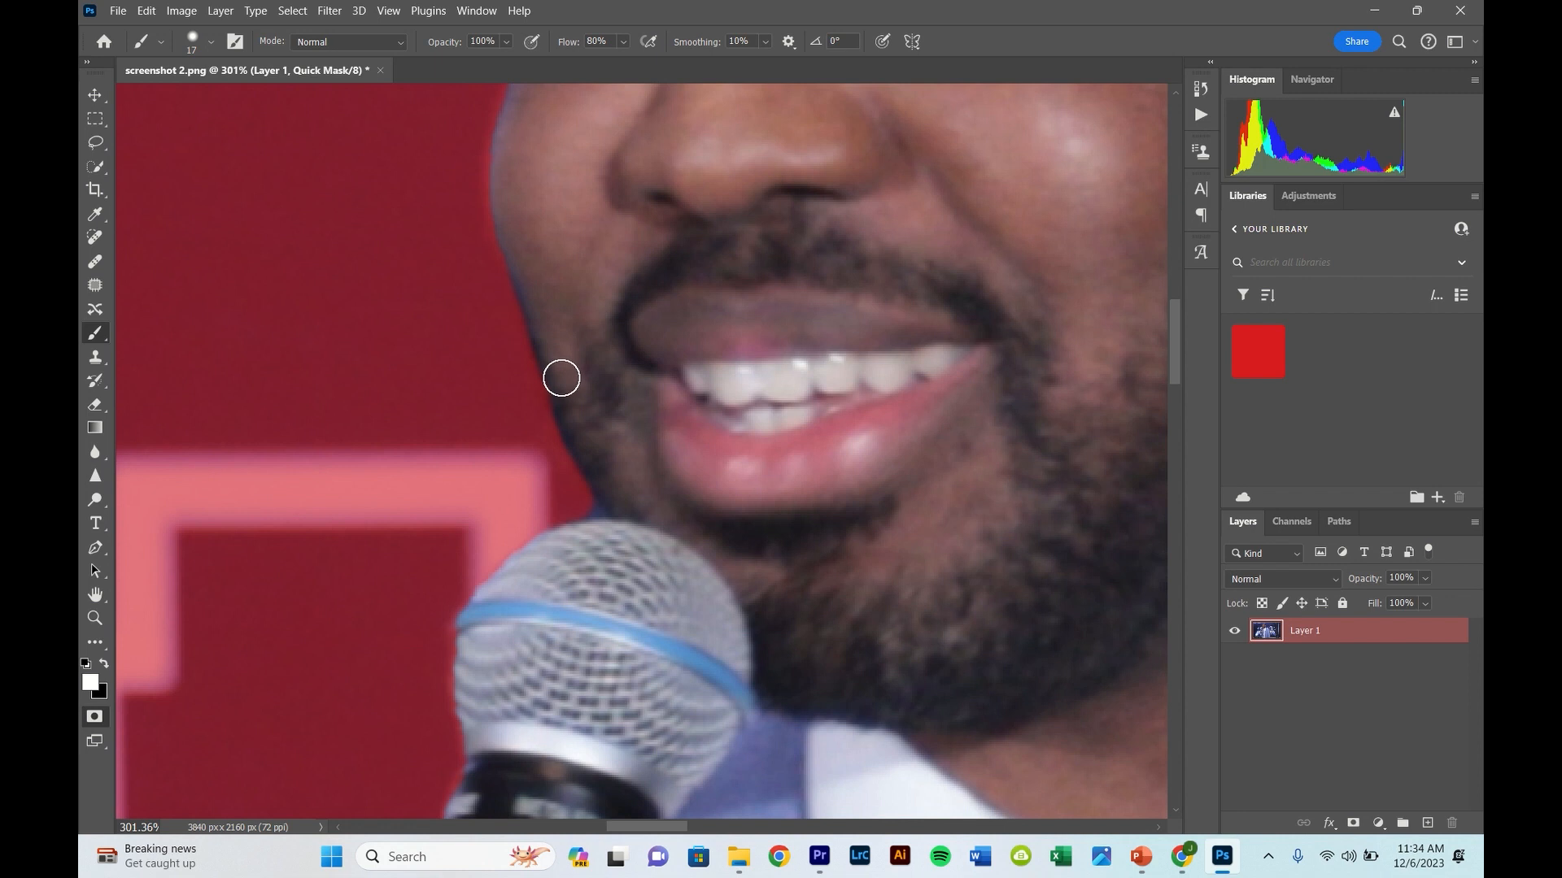
{"action": "scroll", "coordinate": [453, 373], "scroll_direction": "up", "scroll_amount": 3}
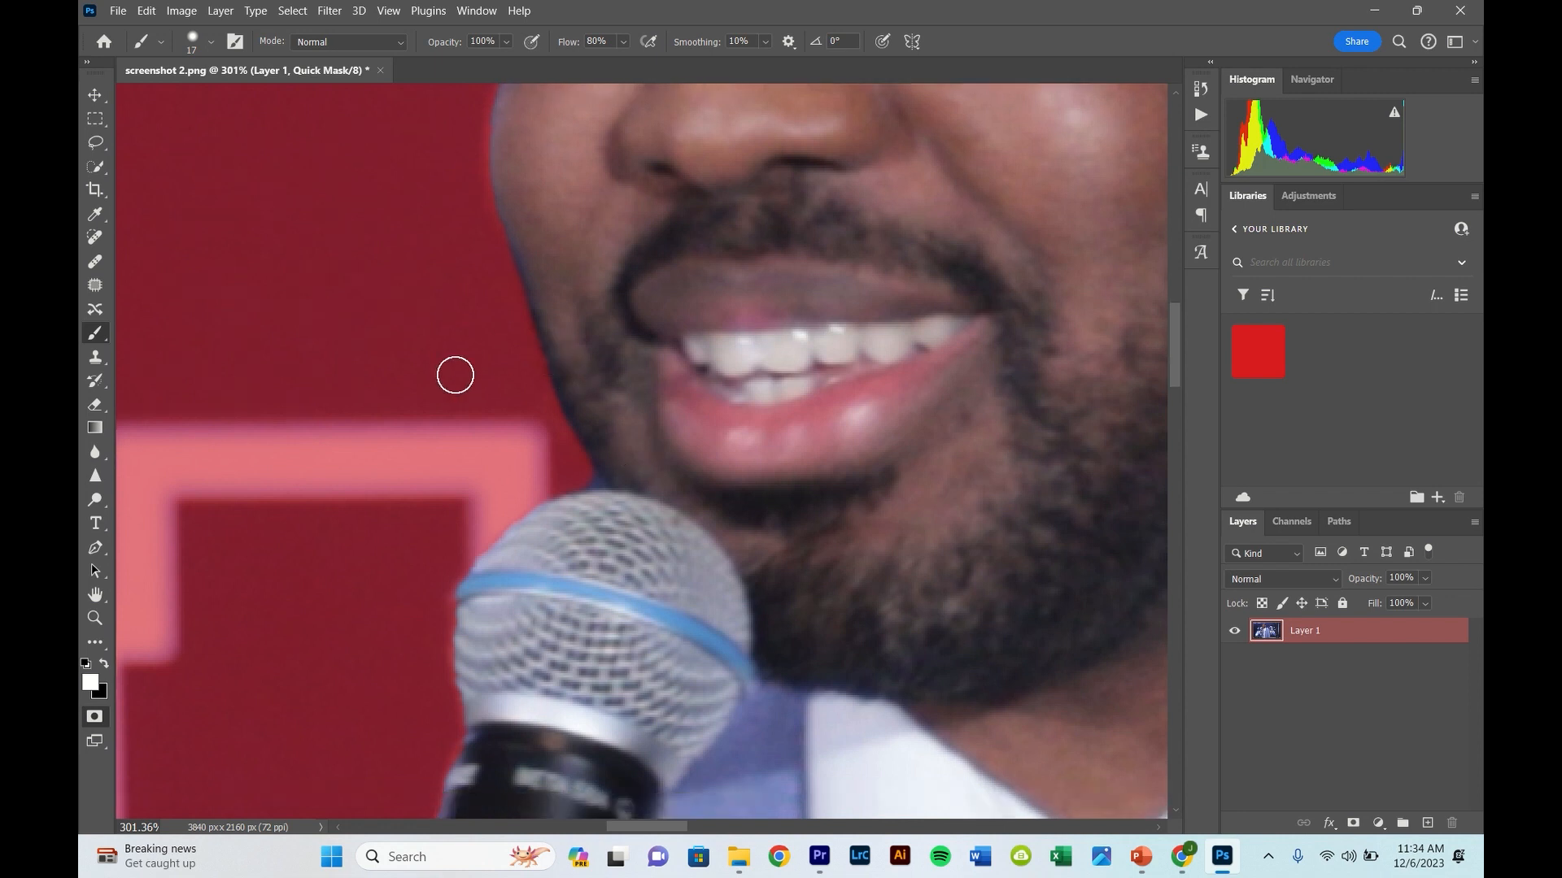
{"action": "scroll", "coordinate": [483, 367], "scroll_direction": "up", "scroll_amount": 3}
{"action": "right_click", "coordinate": [602, 424], "text": "alt"}
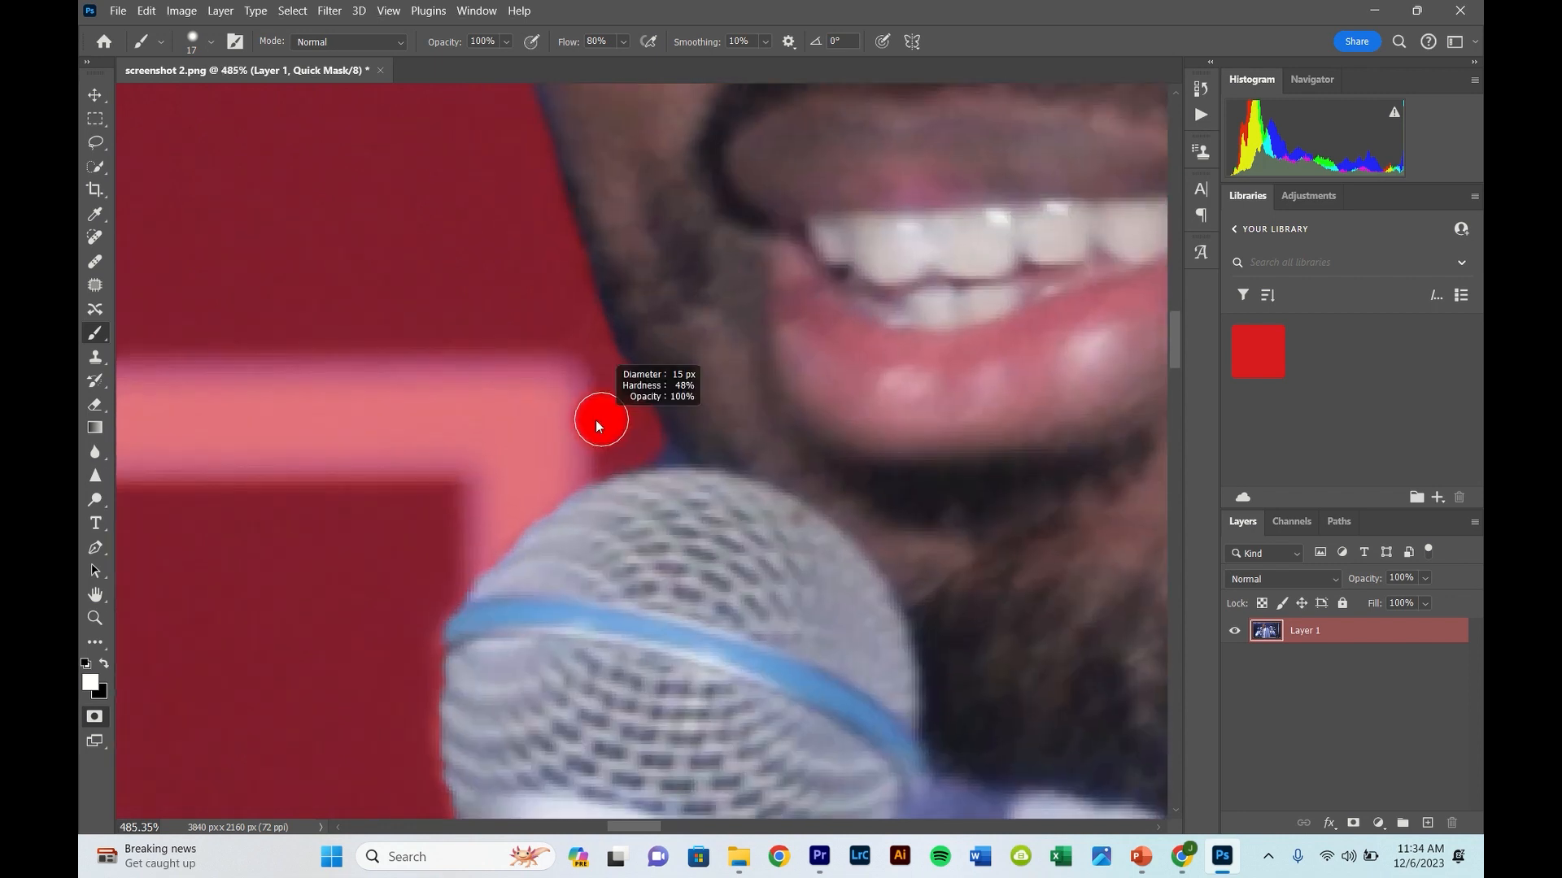
{"action": "key", "text": "x"}
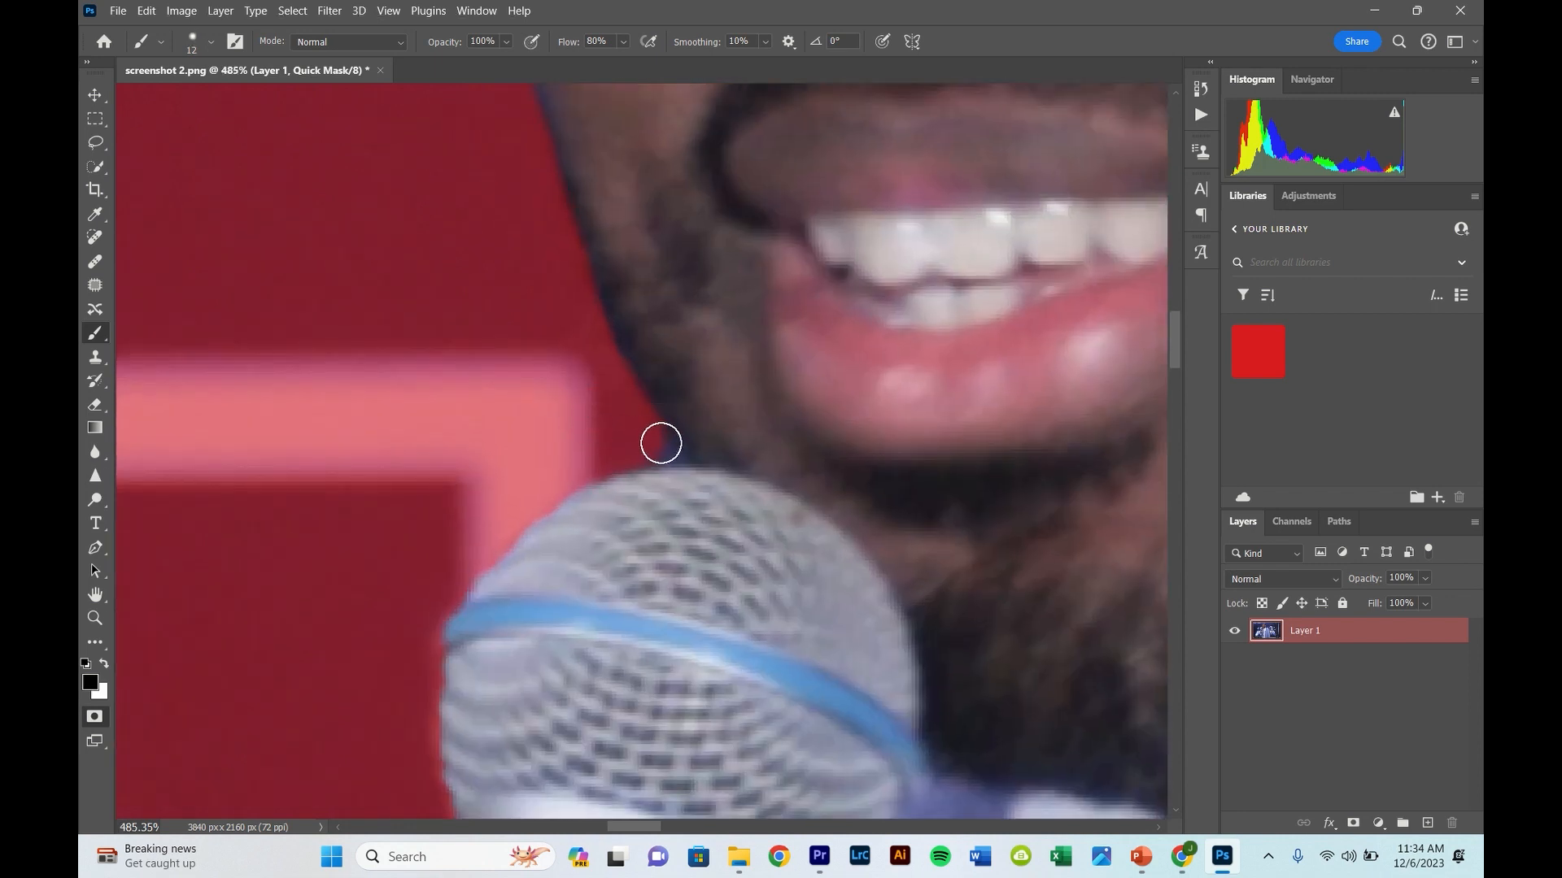
{"action": "scroll", "coordinate": [660, 443], "scroll_direction": "up", "scroll_amount": 2}
{"action": "right_click", "coordinate": [657, 444], "text": "alt"}
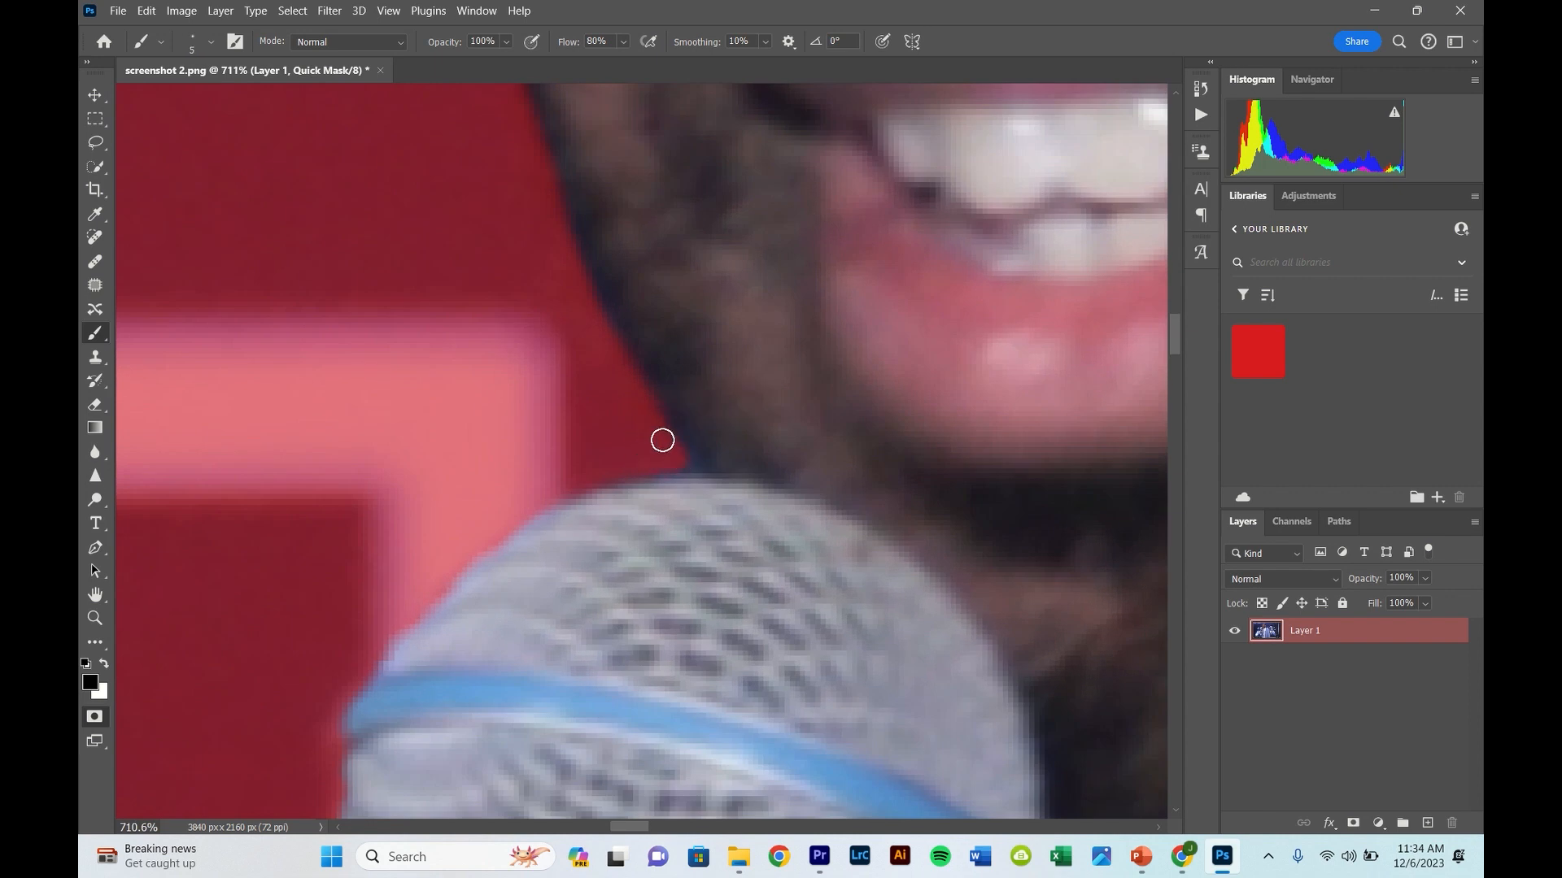
- Paint the edge of the face, forehead and hairline back into the selection in white with a 20 px brush
{"action": "scroll", "coordinate": [652, 417], "scroll_direction": "down", "scroll_amount": 10}
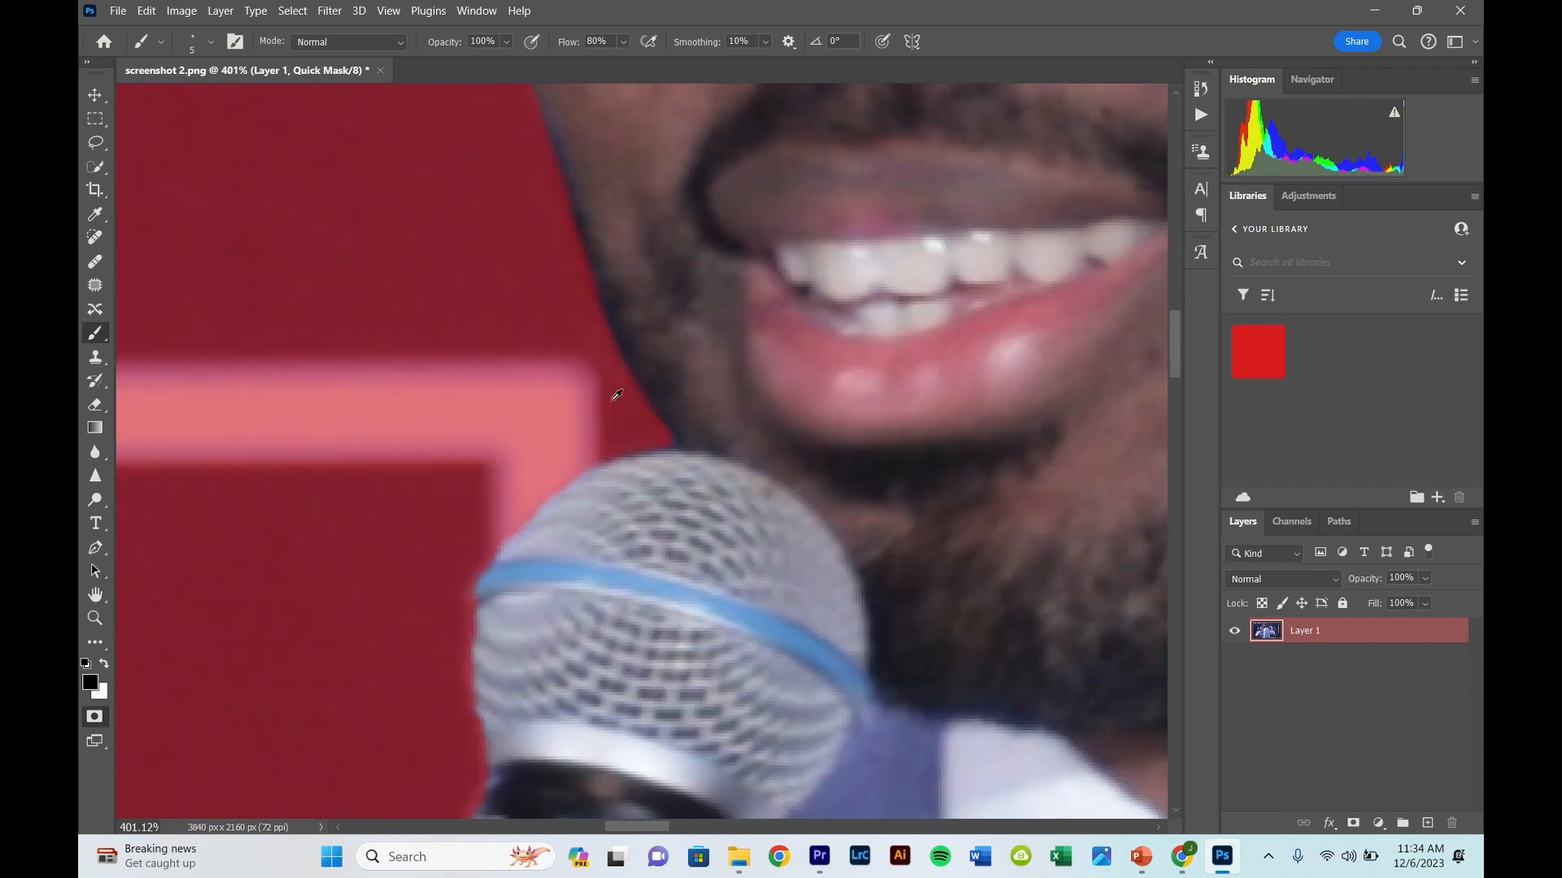
{"action": "scroll", "coordinate": [548, 355], "scroll_direction": "up", "scroll_amount": 4}
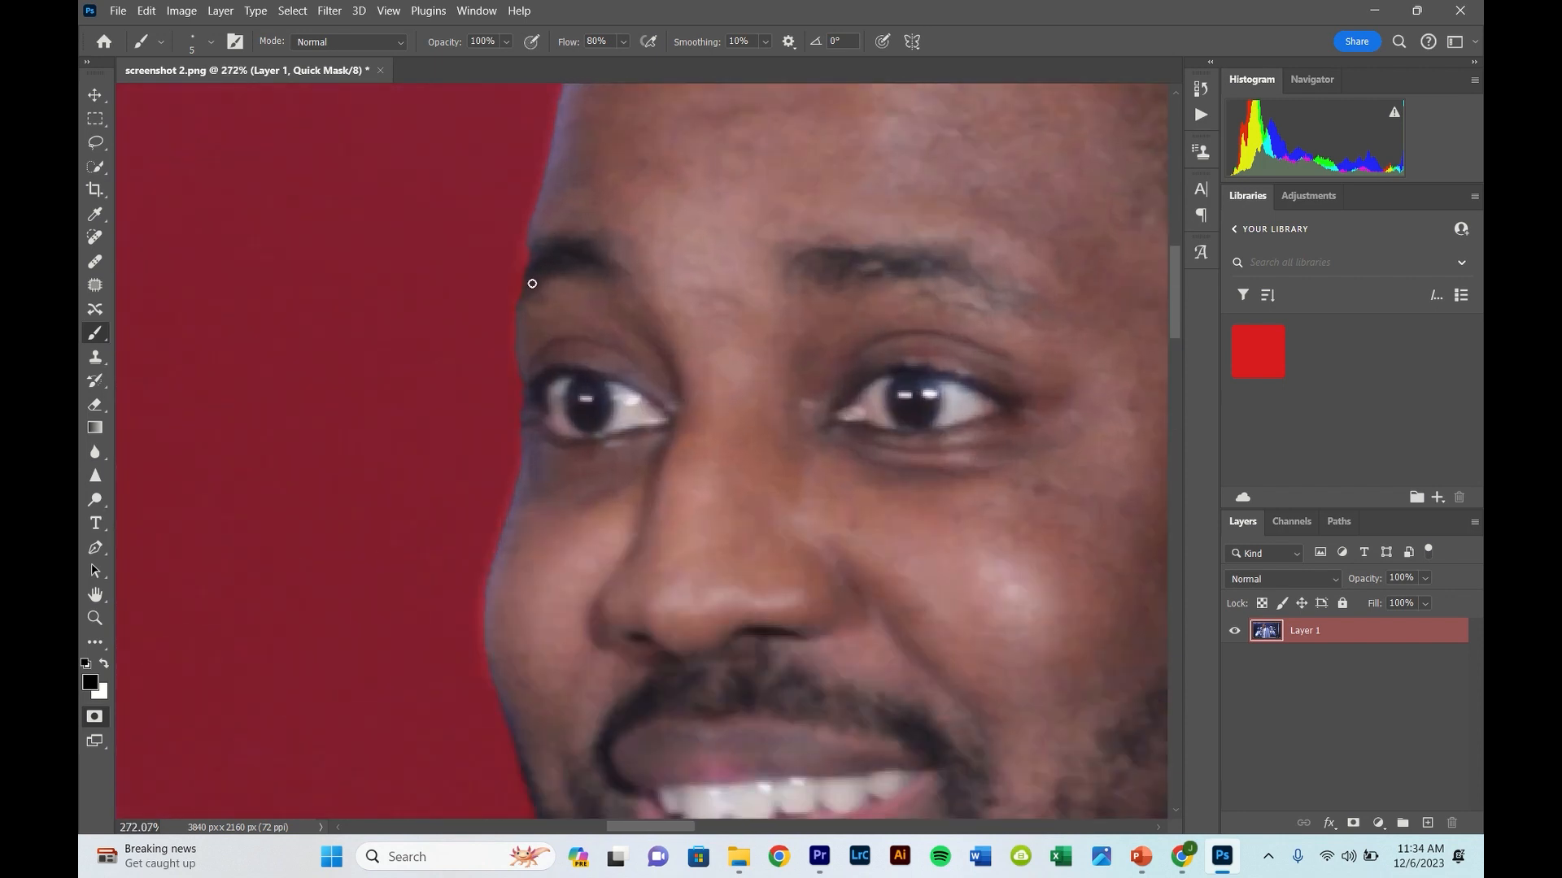
{"action": "left_click_drag", "start_coordinate": [544, 273], "coordinate": [558, 271]}
{"action": "key", "text": "x"}
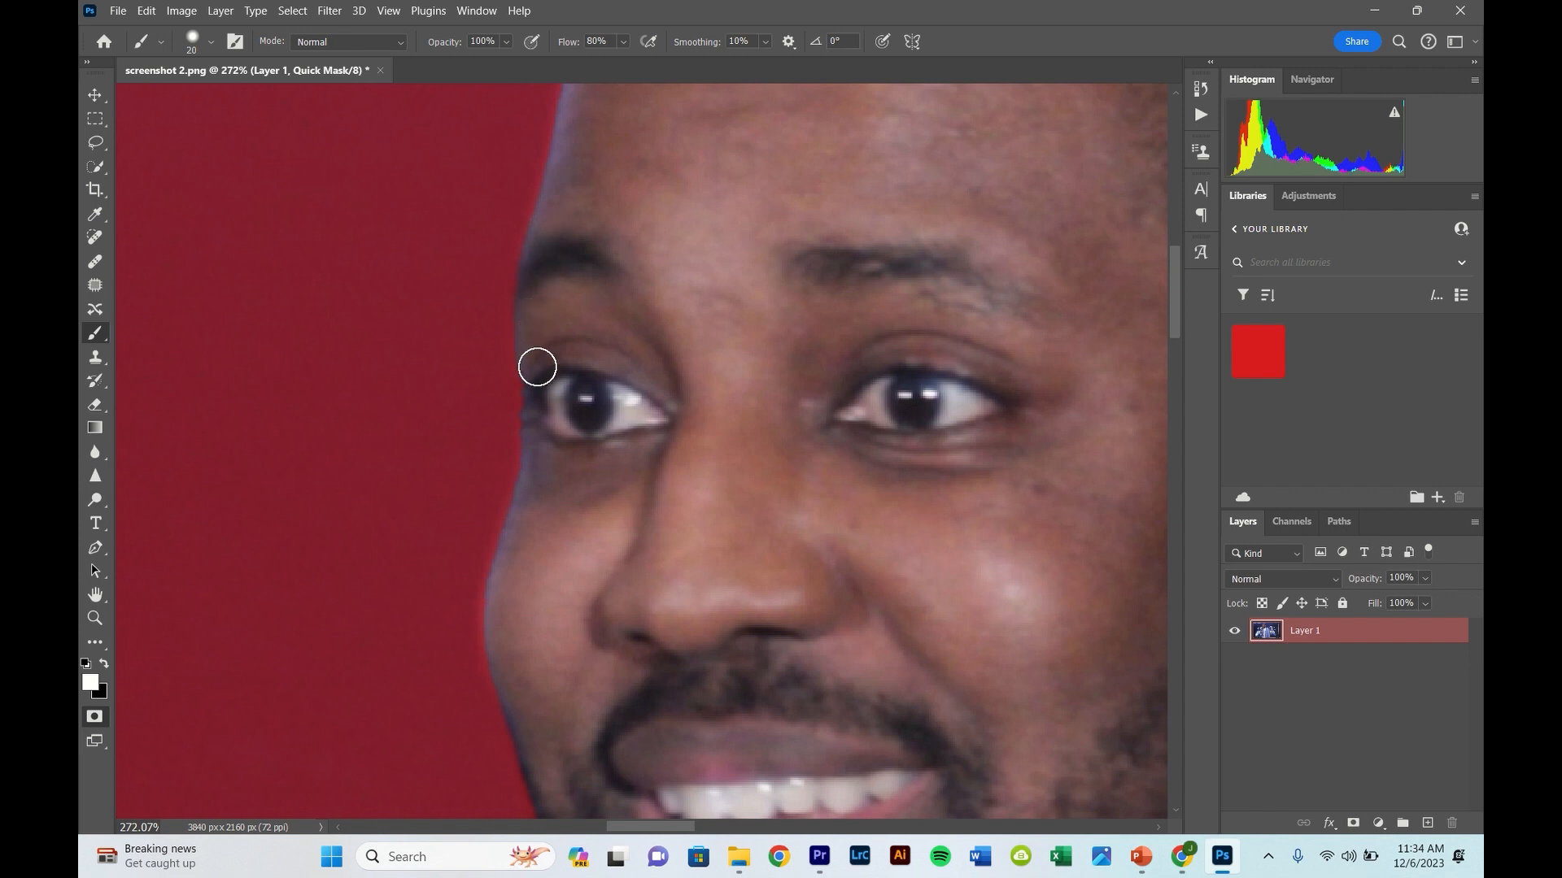
{"action": "scroll", "coordinate": [536, 446], "scroll_direction": "down", "scroll_amount": 5}
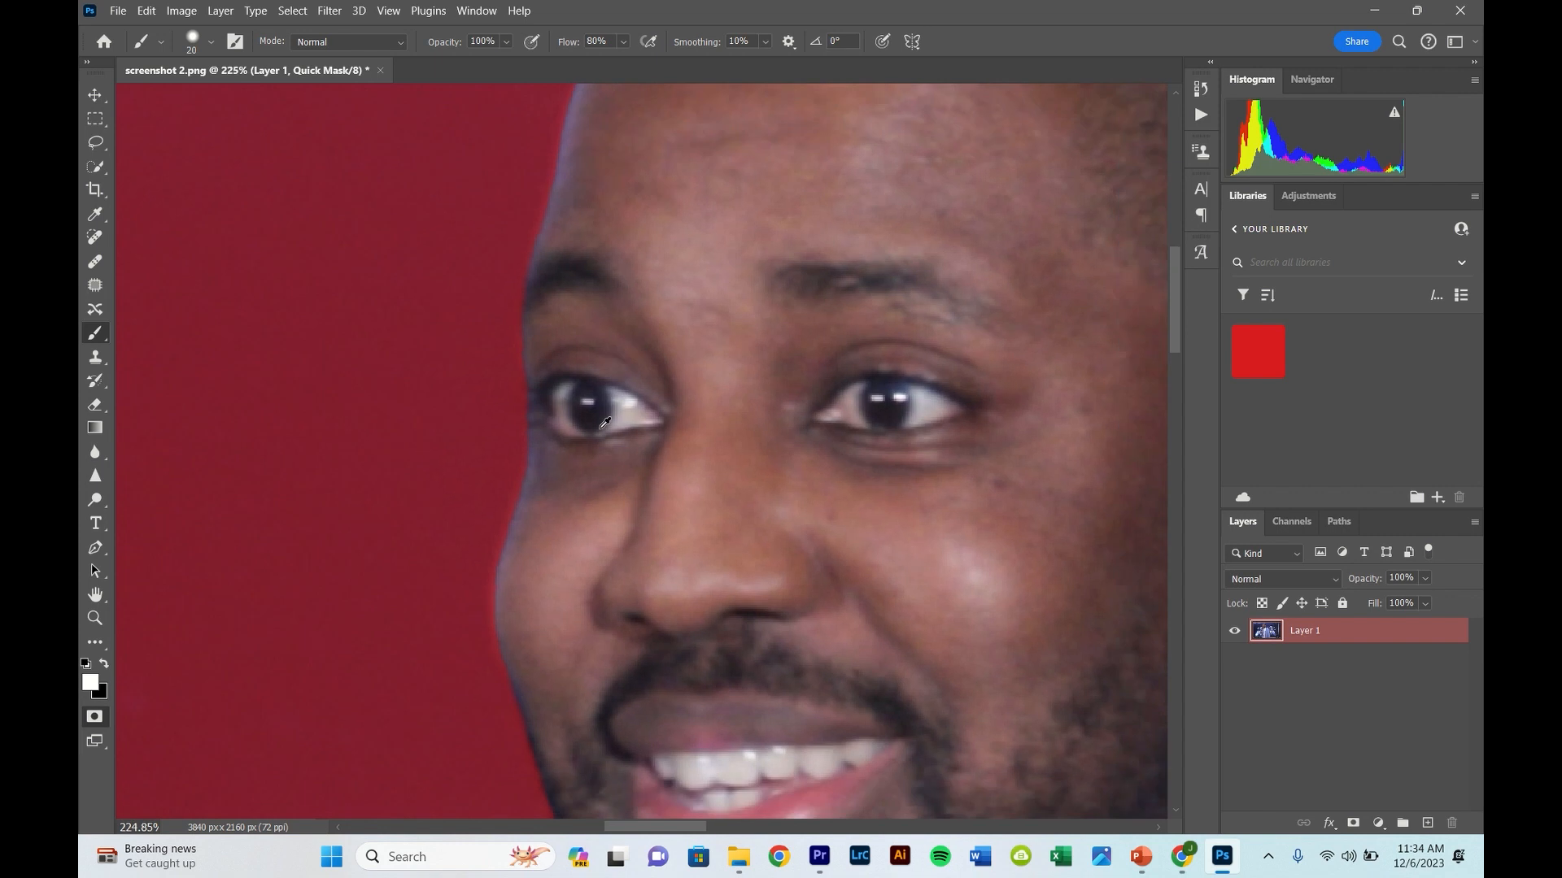
{"action": "scroll", "coordinate": [713, 273], "scroll_direction": "up", "scroll_amount": 5}
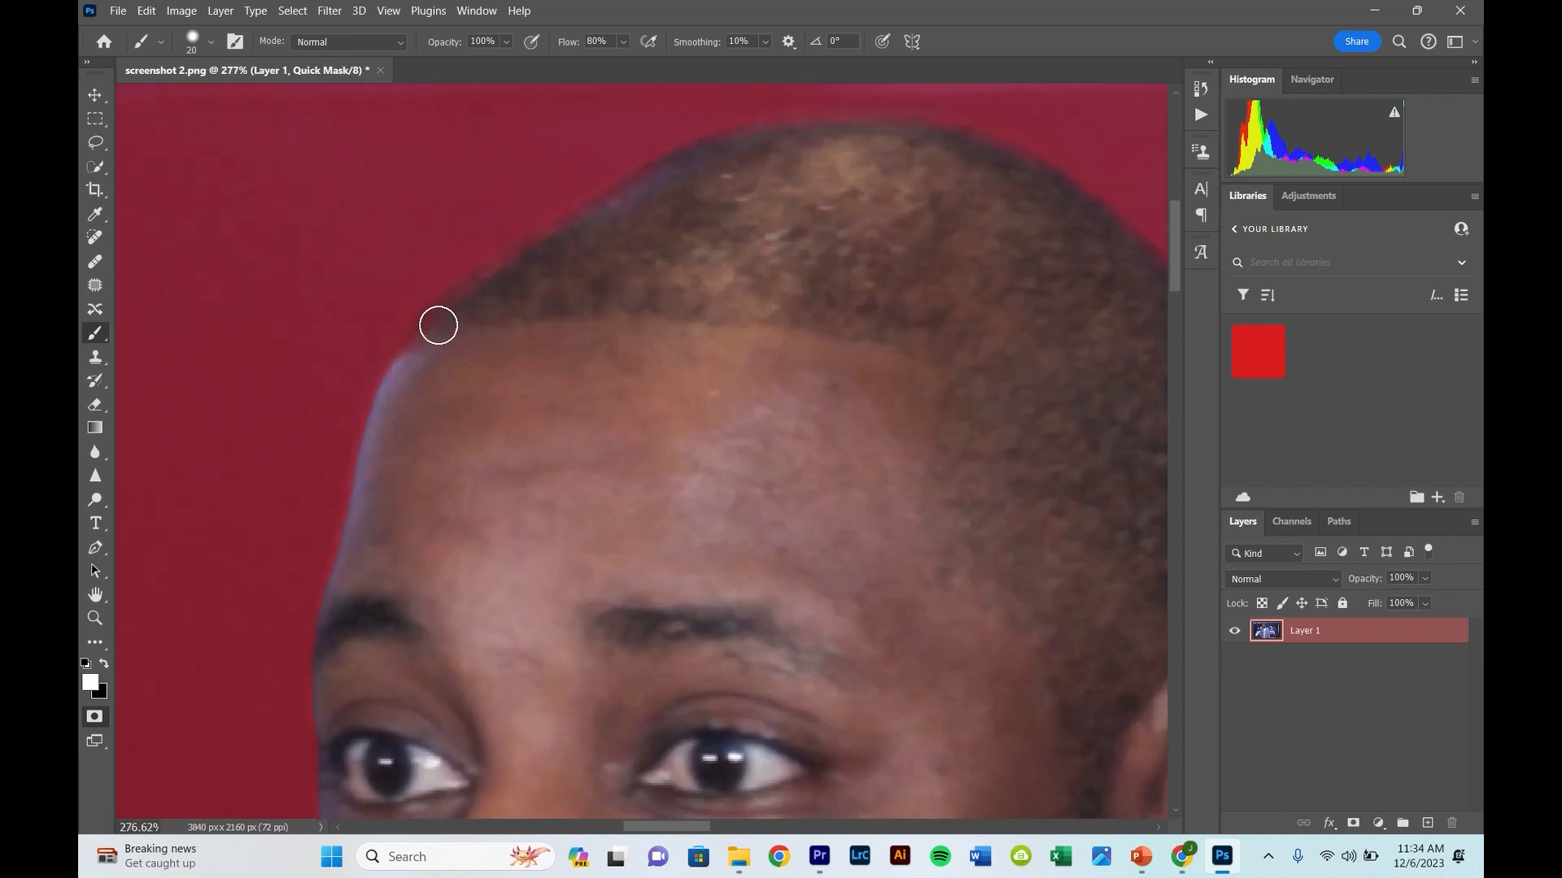
{"action": "mouse_move", "coordinate": [438, 325]}
{"action": "left_mouse_down"}
{"action": "mouse_move", "coordinate": [584, 221]}
{"action": "mouse_move", "coordinate": [723, 149]}
{"action": "mouse_move", "coordinate": [898, 132]}
{"action": "mouse_move", "coordinate": [780, 127]}
{"action": "mouse_move", "coordinate": [714, 146]}
{"action": "mouse_move", "coordinate": [503, 264]}
{"action": "mouse_move", "coordinate": [396, 378]}
{"action": "mouse_move", "coordinate": [346, 582]}
{"action": "left_mouse_up"}
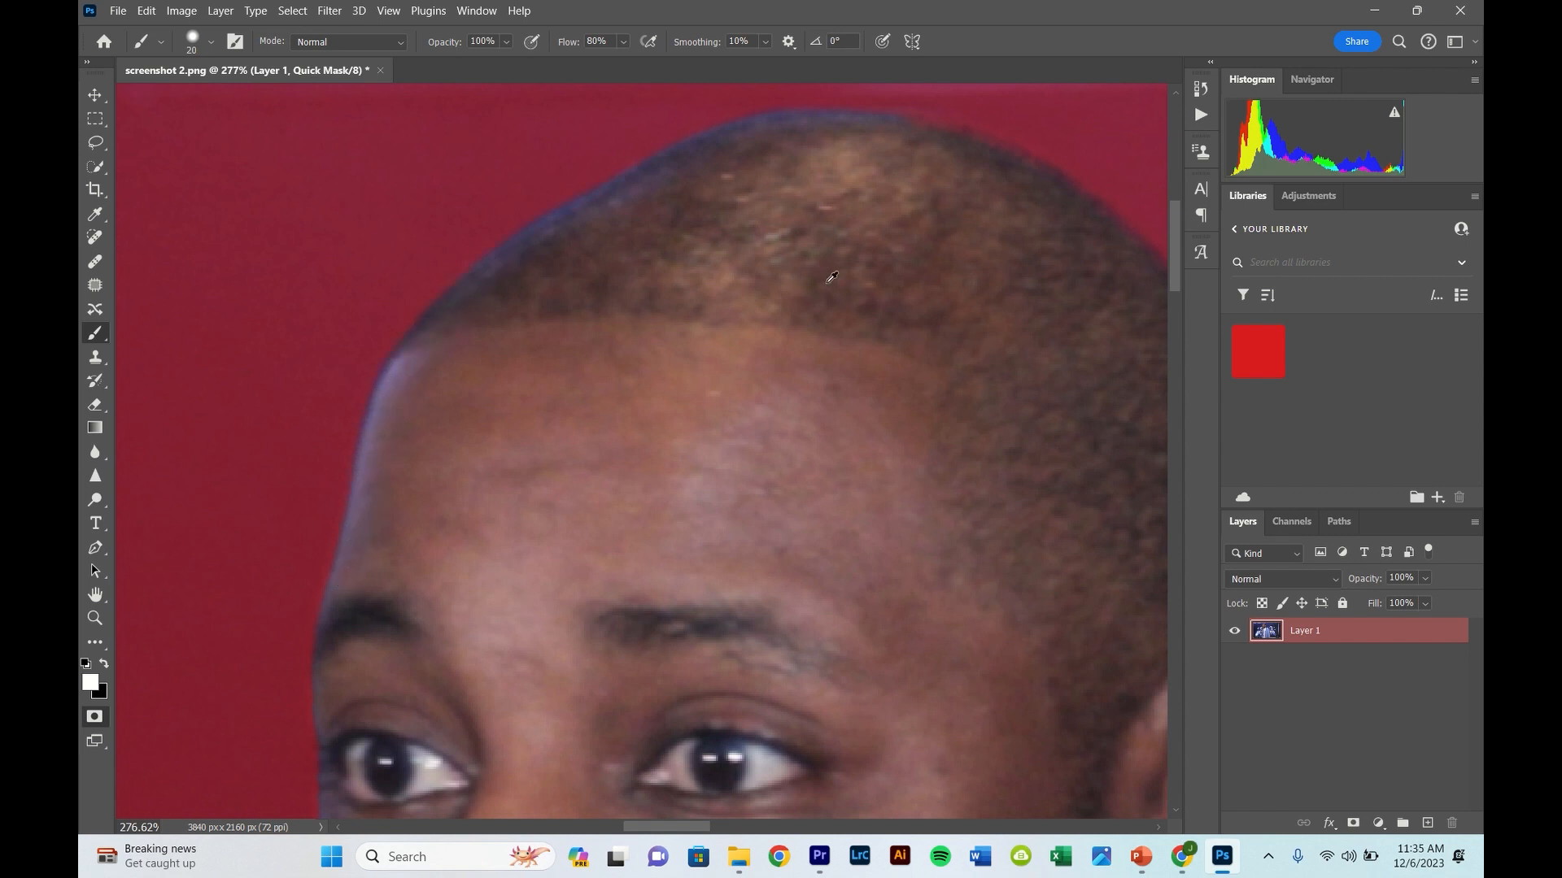
{"action": "scroll", "coordinate": [831, 277], "scroll_direction": "down", "scroll_amount": 5}
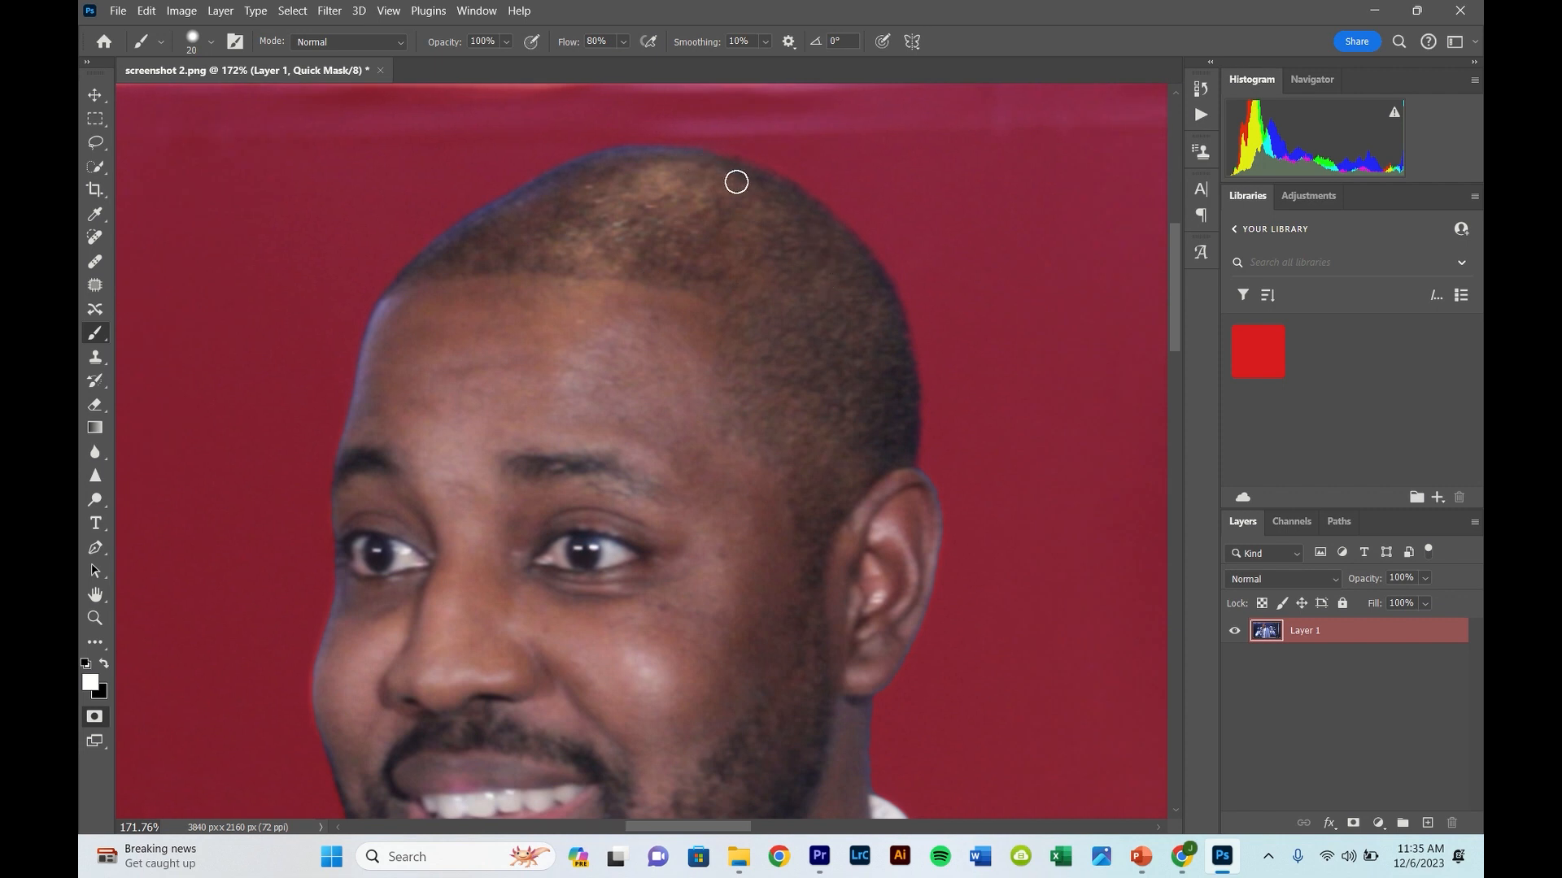
- Refine the Quick Mask edge along the jacket's shoulder and upper sleeve beside the skyline graphic in black with the 20 px brush
{"action": "scroll", "coordinate": [764, 207], "scroll_direction": "down", "scroll_amount": 10}
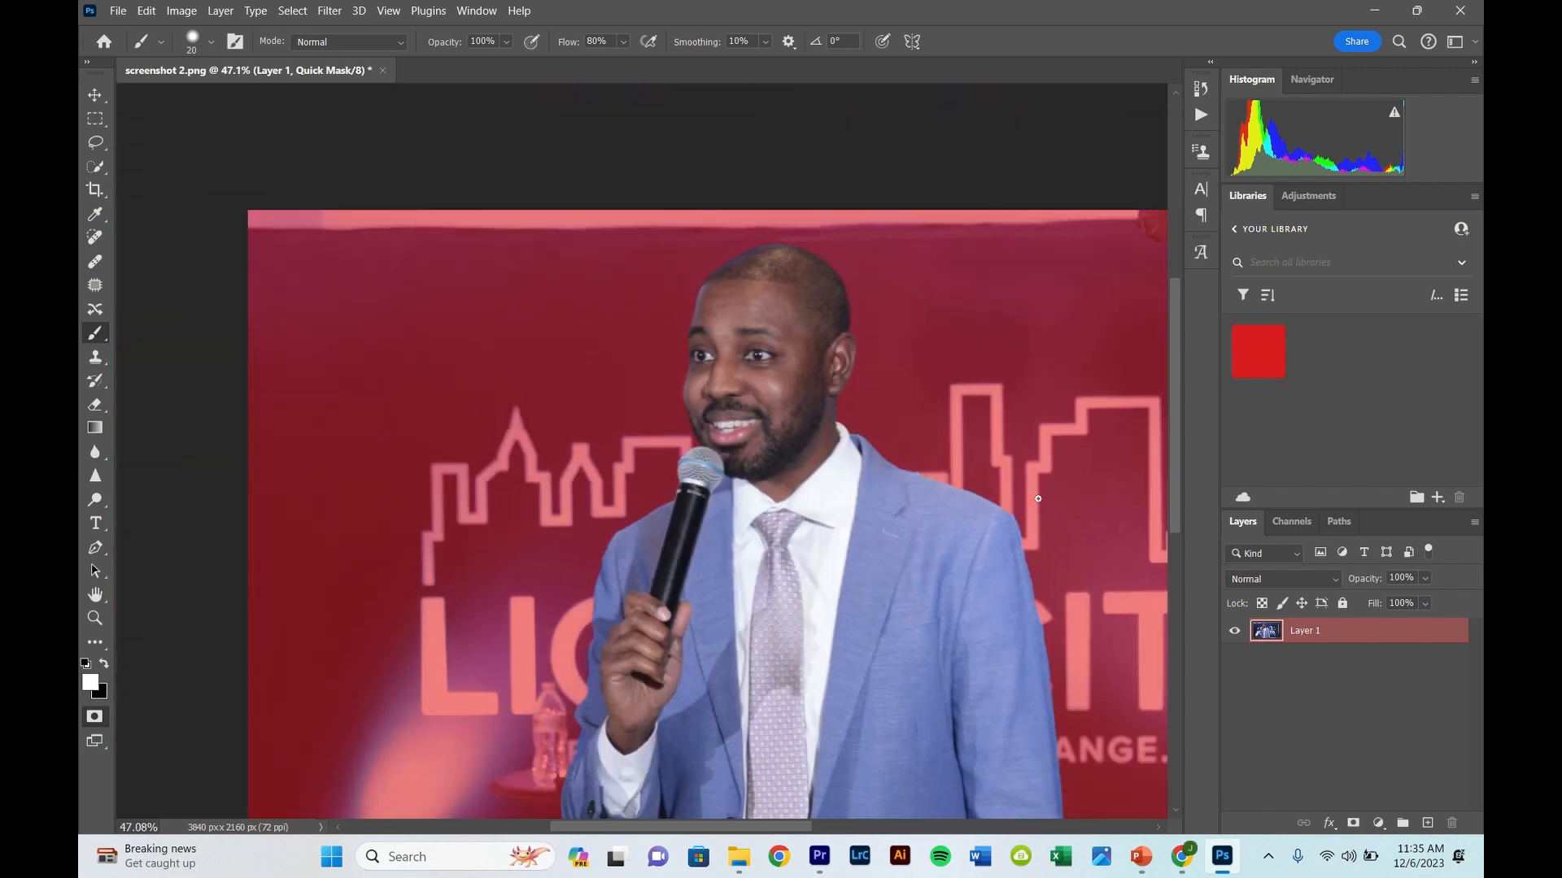
{"action": "scroll", "coordinate": [1038, 499], "scroll_direction": "up", "scroll_amount": 10}
{"action": "key", "text": "x"}
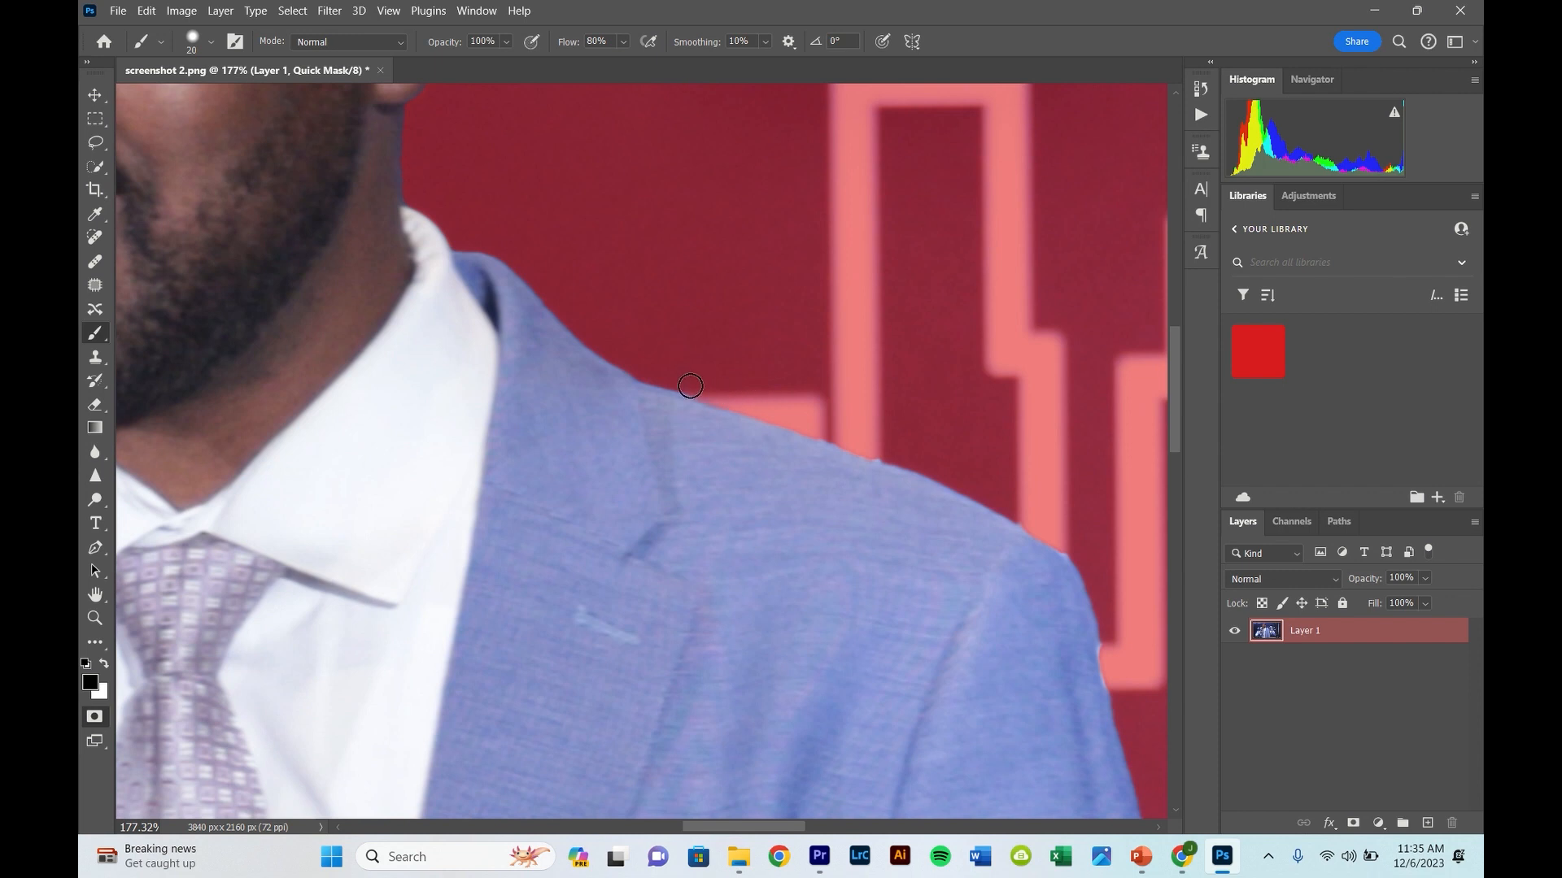
{"action": "scroll", "coordinate": [866, 462], "scroll_direction": "down", "scroll_amount": 2}
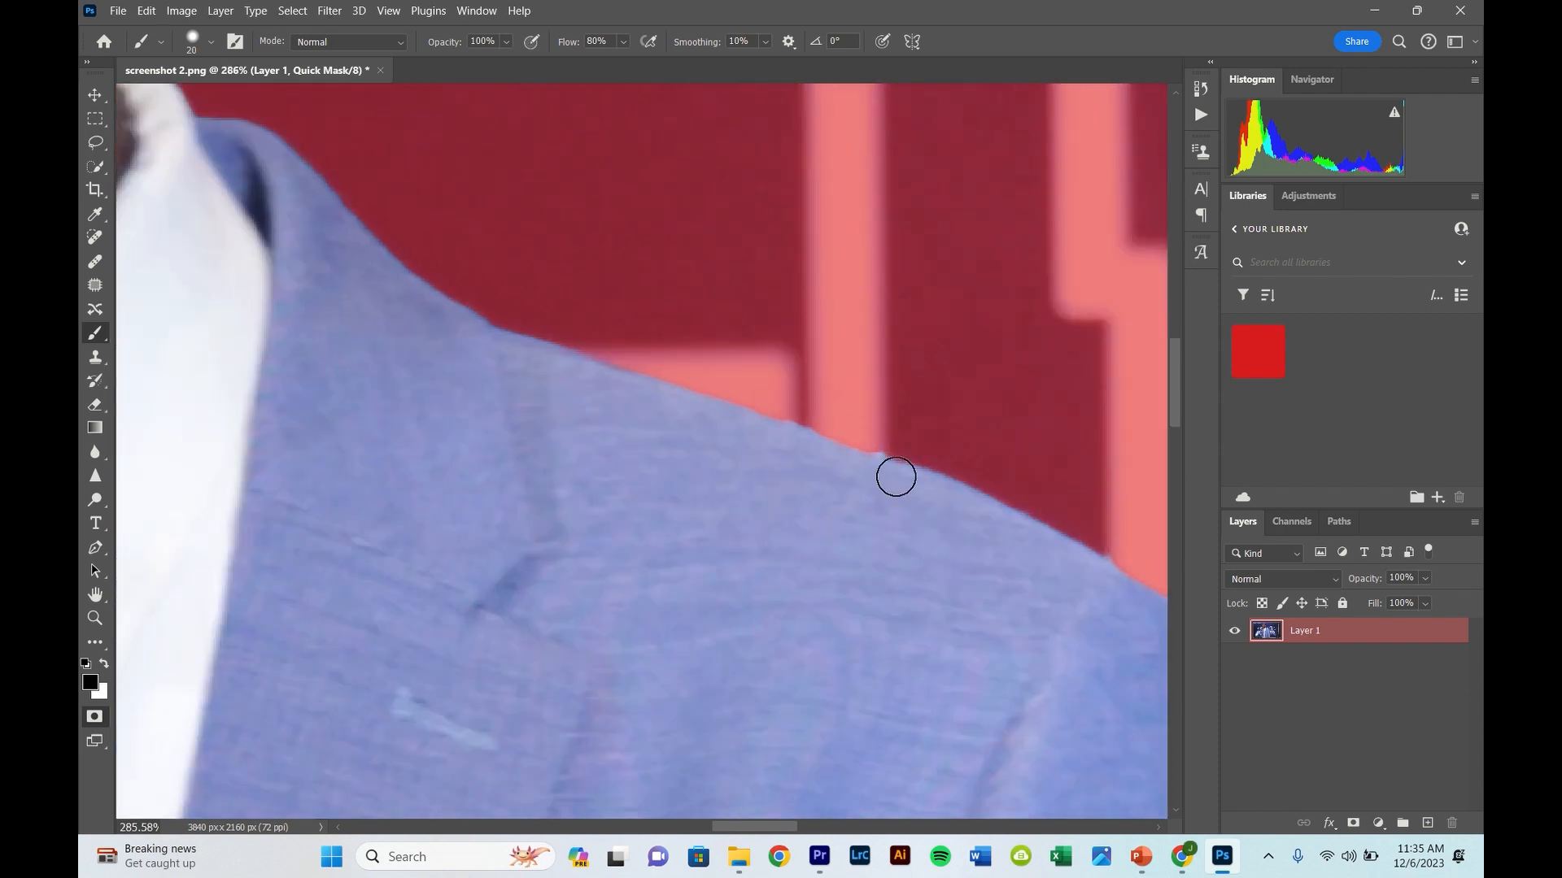
{"action": "scroll", "coordinate": [789, 439], "scroll_direction": "down", "scroll_amount": 4}
{"action": "scroll", "coordinate": [805, 427], "scroll_direction": "up", "scroll_amount": 7}
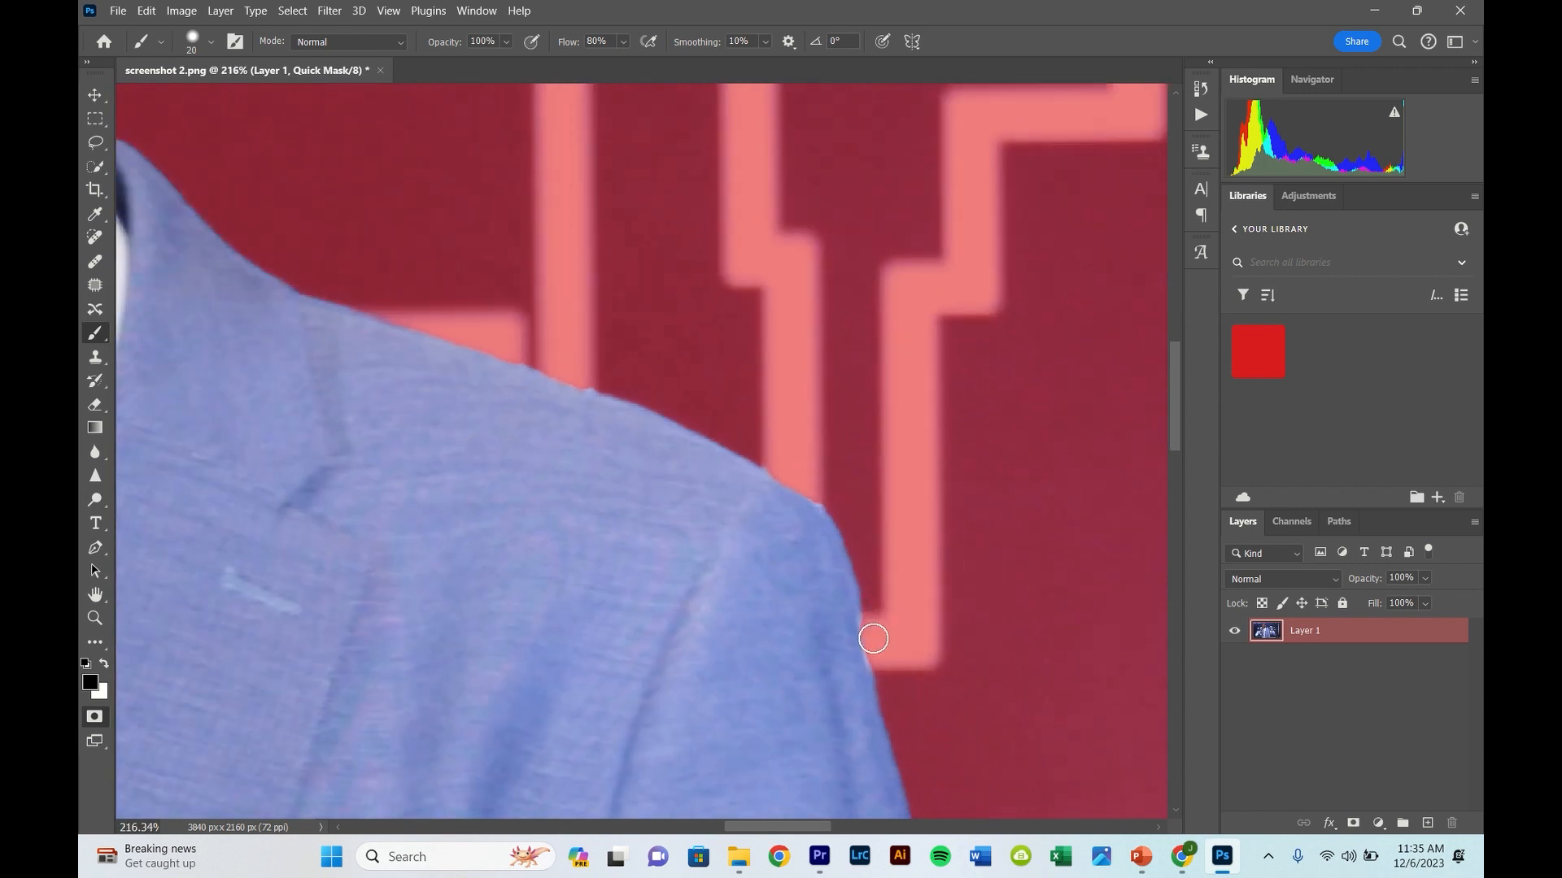
{"action": "key", "text": "x"}
{"action": "scroll", "coordinate": [849, 652], "scroll_direction": "down", "scroll_amount": 10}
{"action": "scroll", "coordinate": [846, 465], "scroll_direction": "down", "scroll_amount": 3}
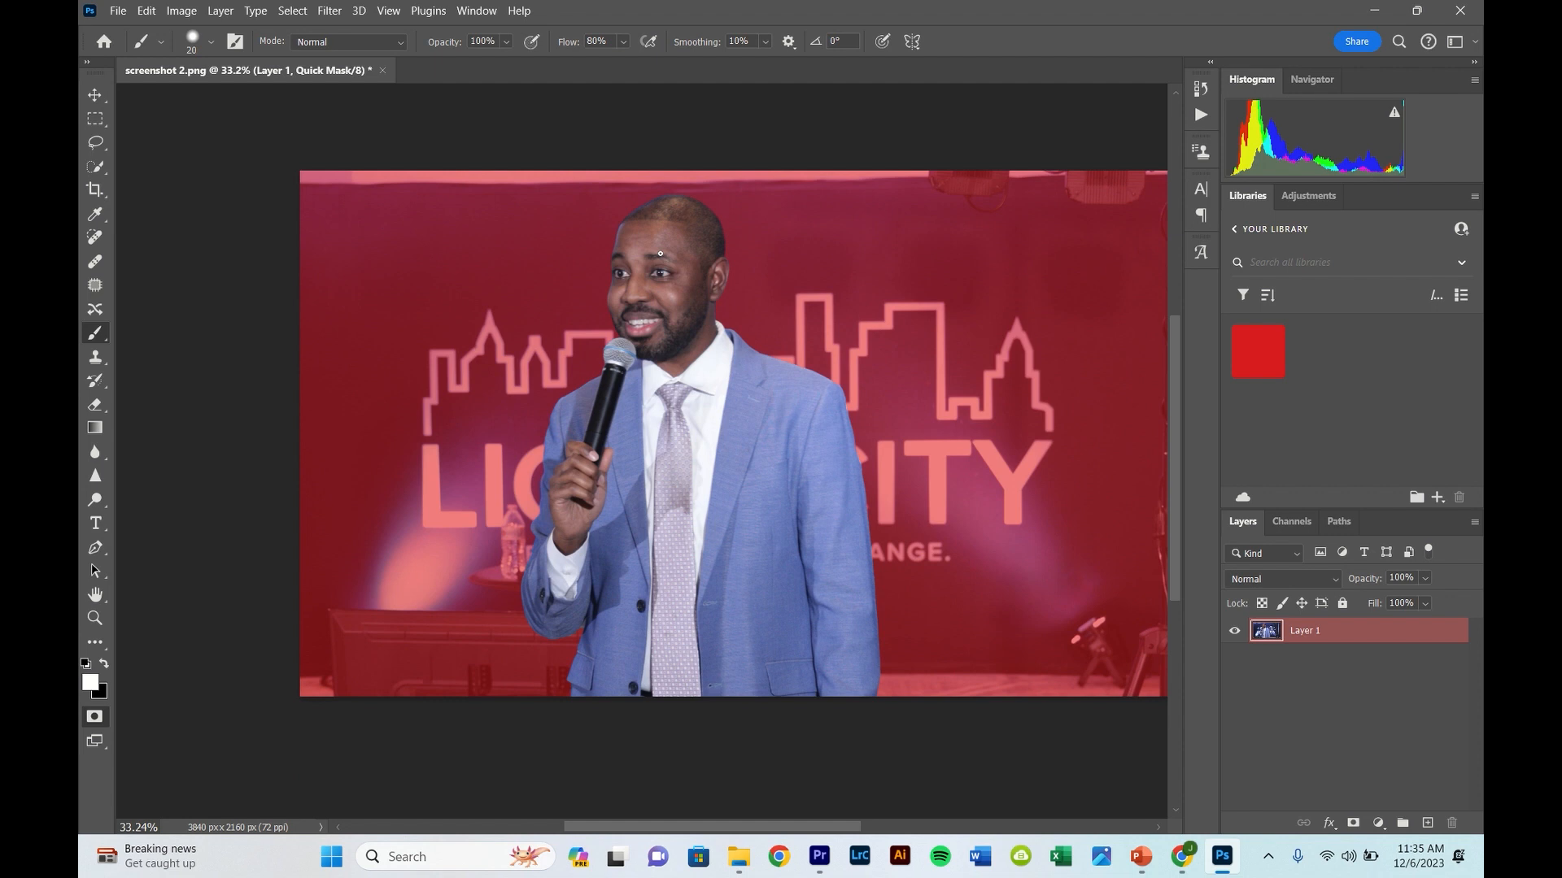
- Turn the Quick Mask back into a selection and open it in Select and Mask with the Quick Selection tool
{"action": "key", "text": "q"}
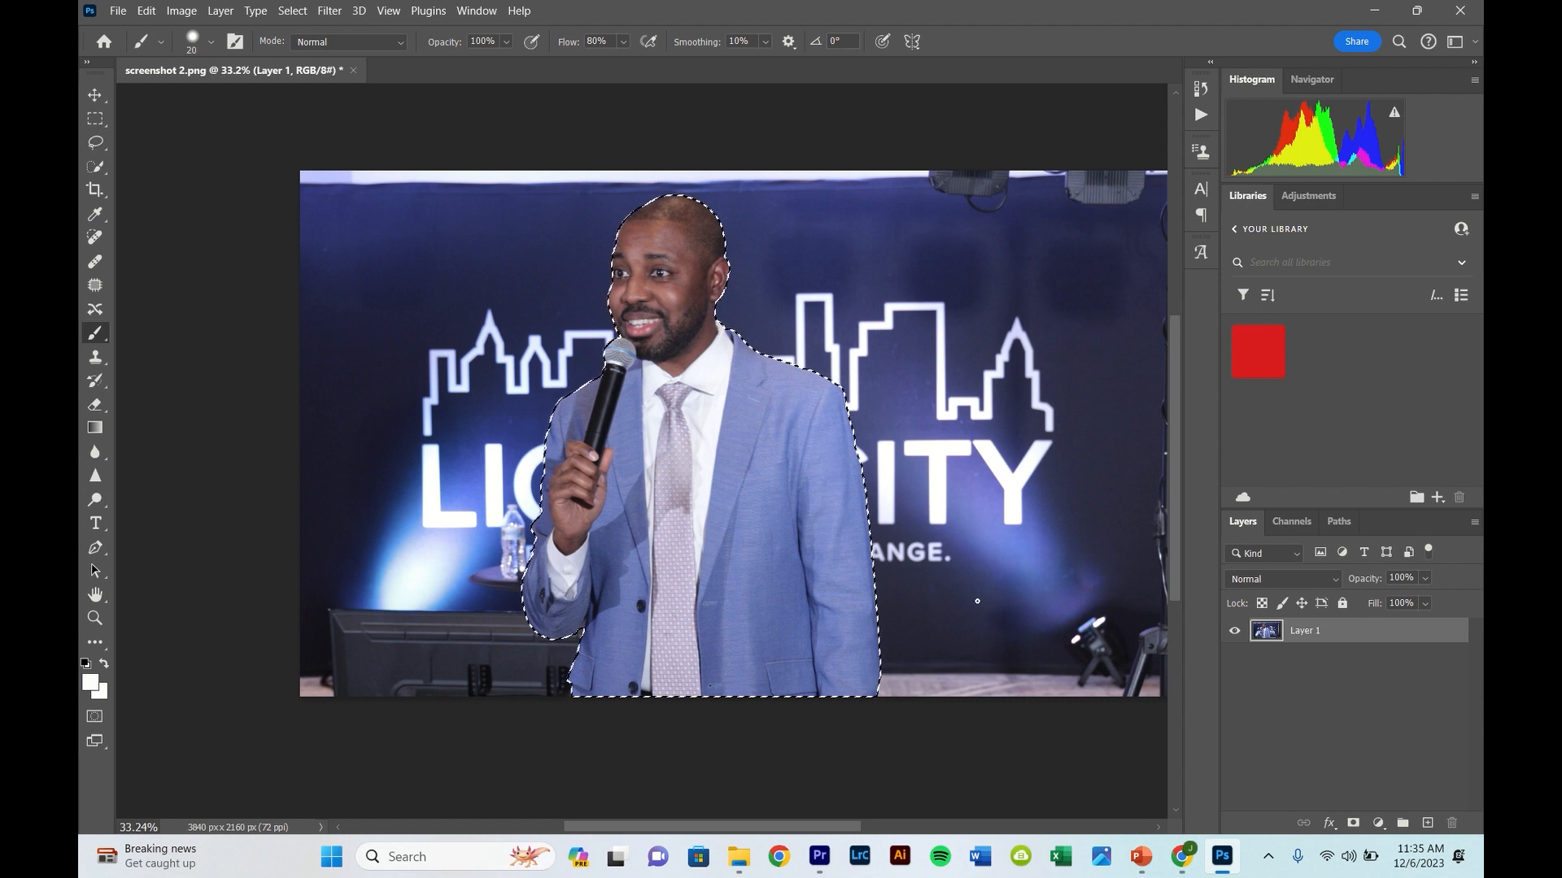
{"action": "left_click", "coordinate": [95, 166]}
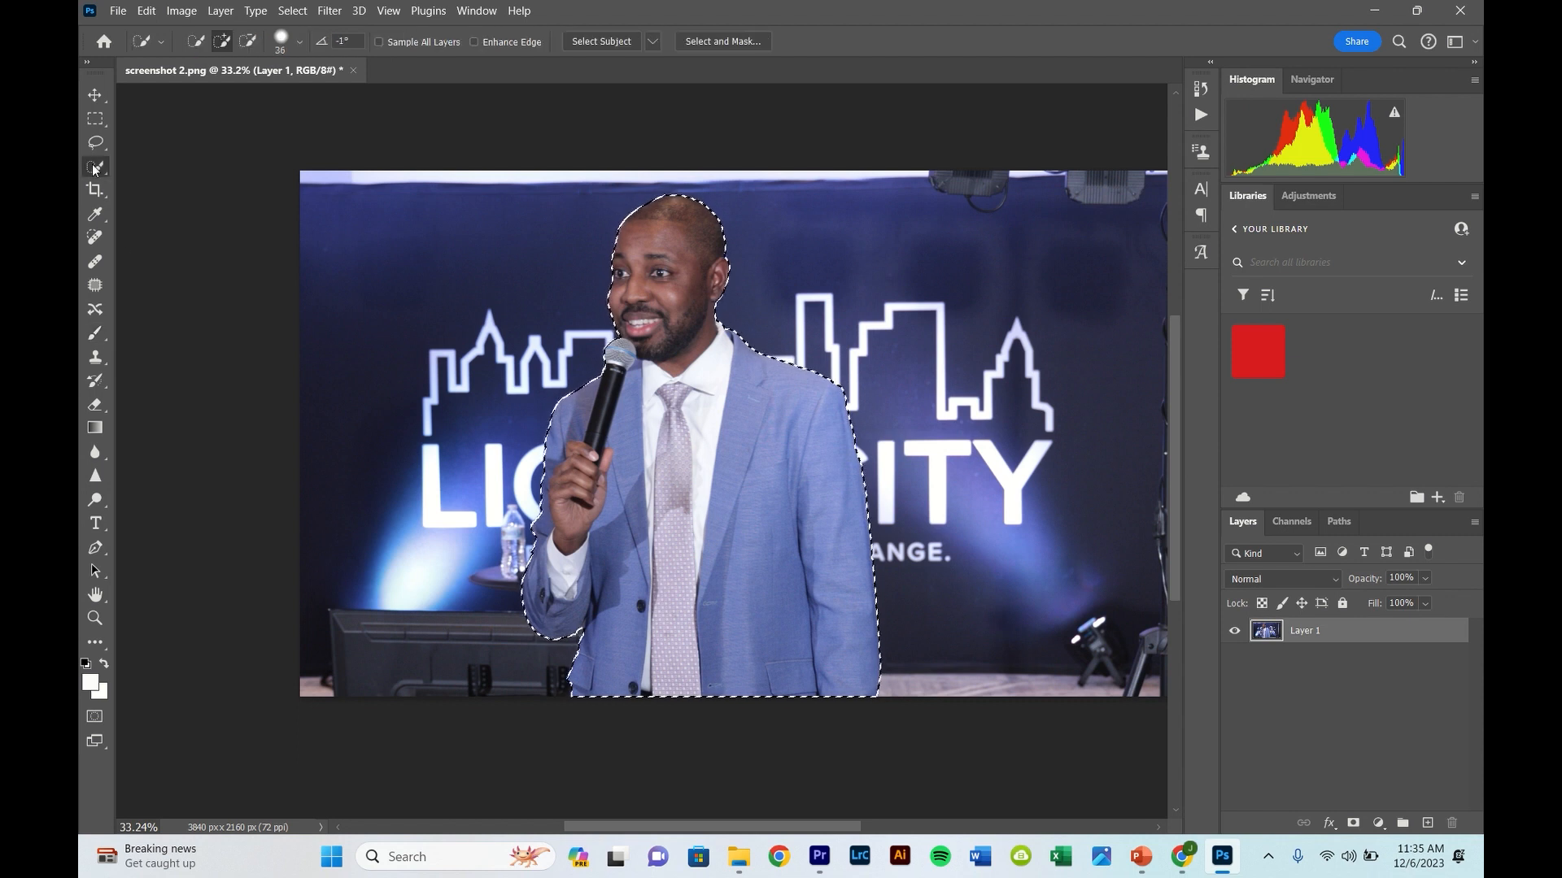
{"action": "left_click", "coordinate": [731, 43]}
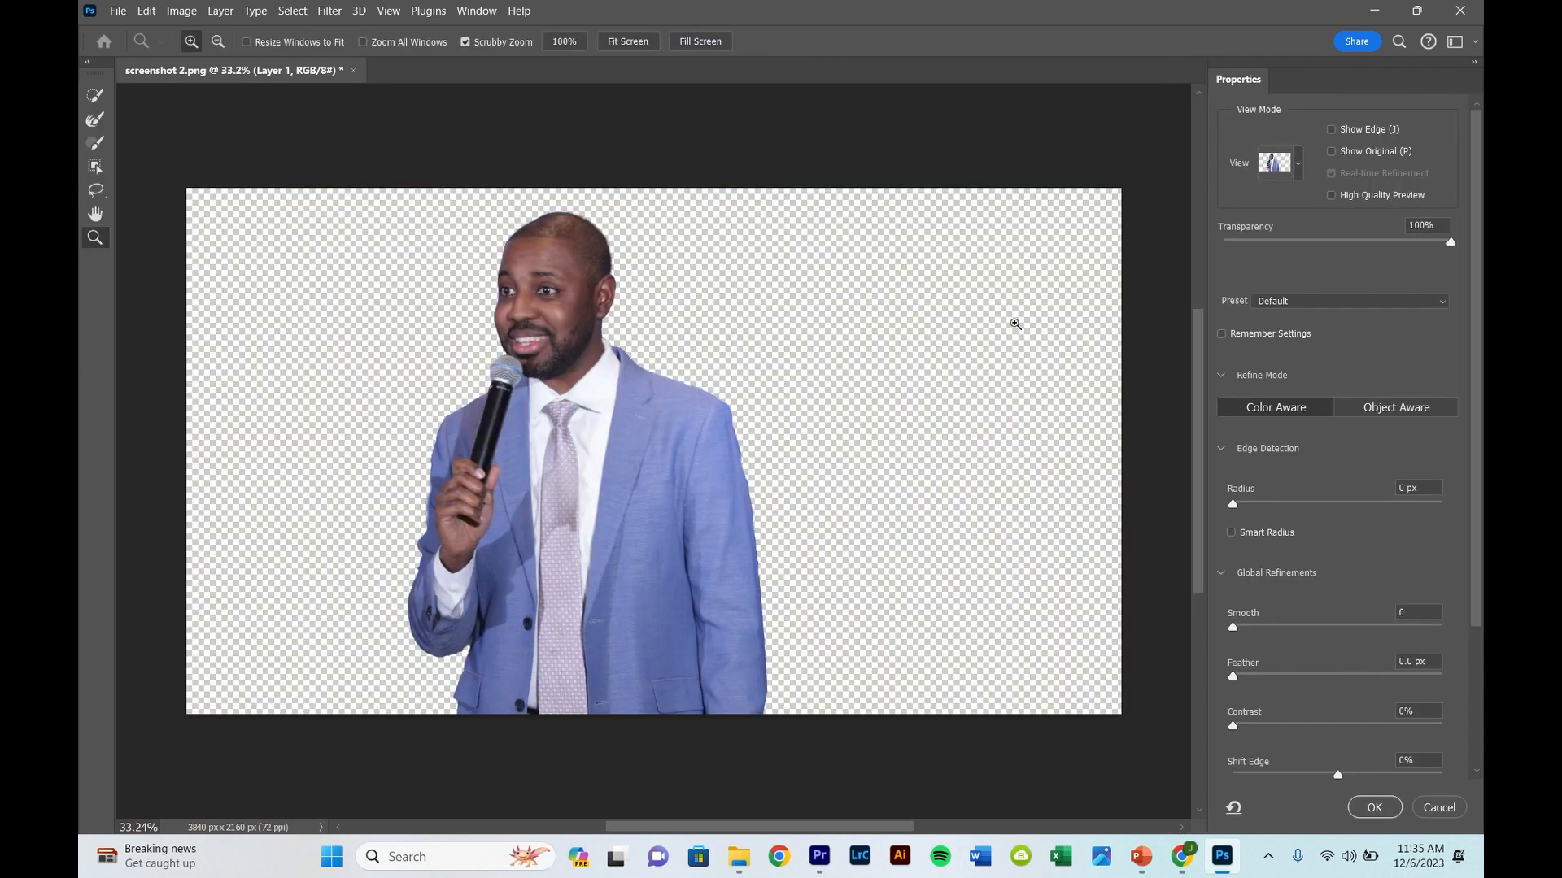
- Enable Decontaminate Colors and output the selected man to a new layer with a layer mask
{"action": "scroll", "coordinate": [1332, 523], "scroll_direction": "down", "scroll_amount": 3}
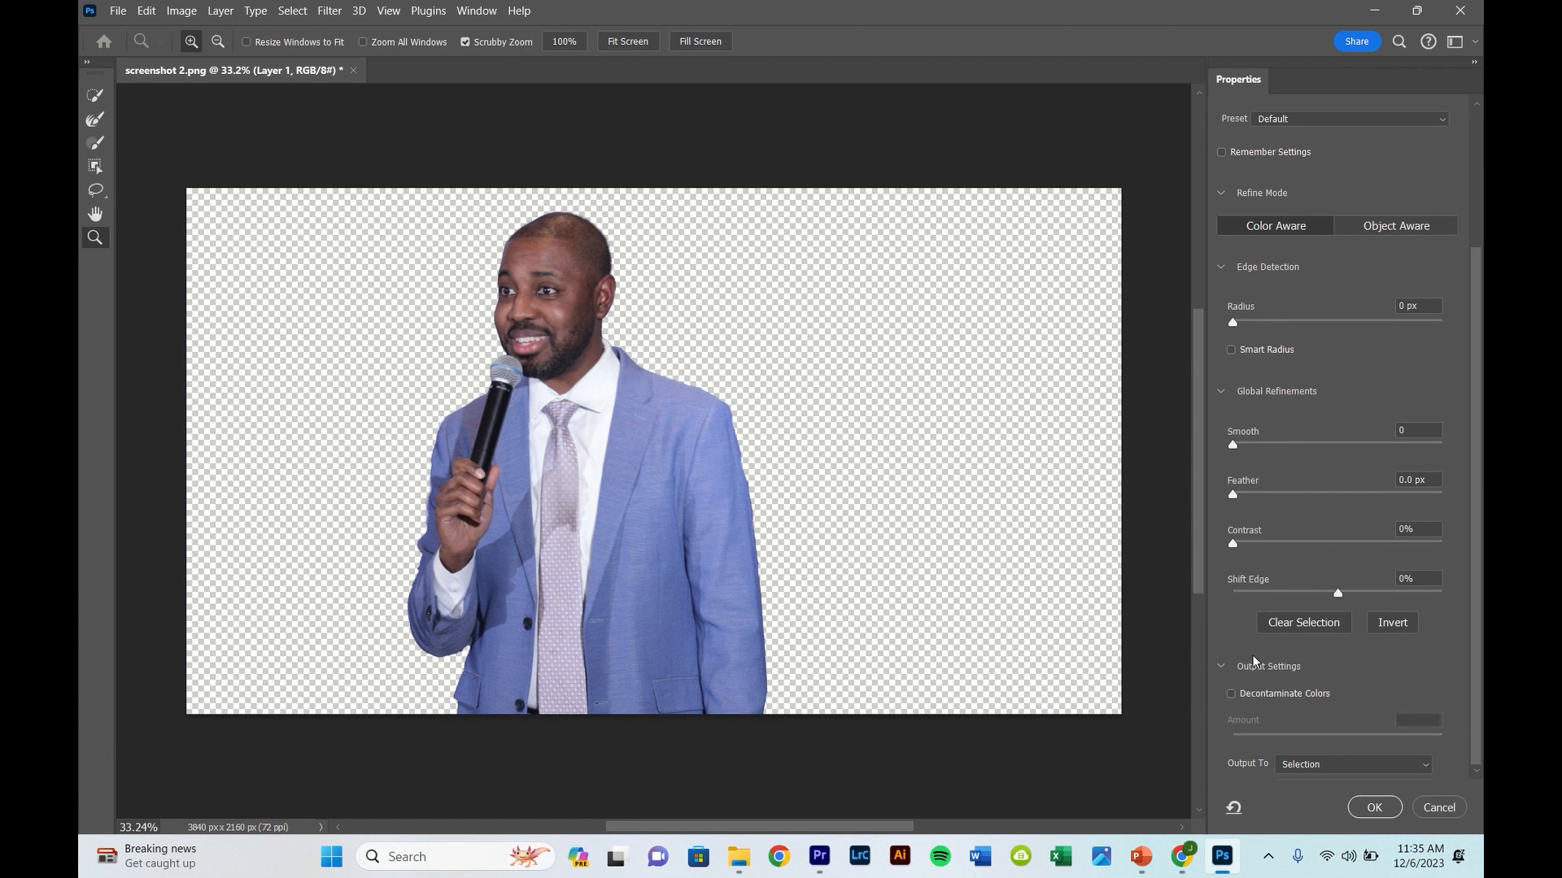
{"action": "left_click", "coordinate": [1231, 693]}
{"action": "left_click", "coordinate": [1370, 806]}
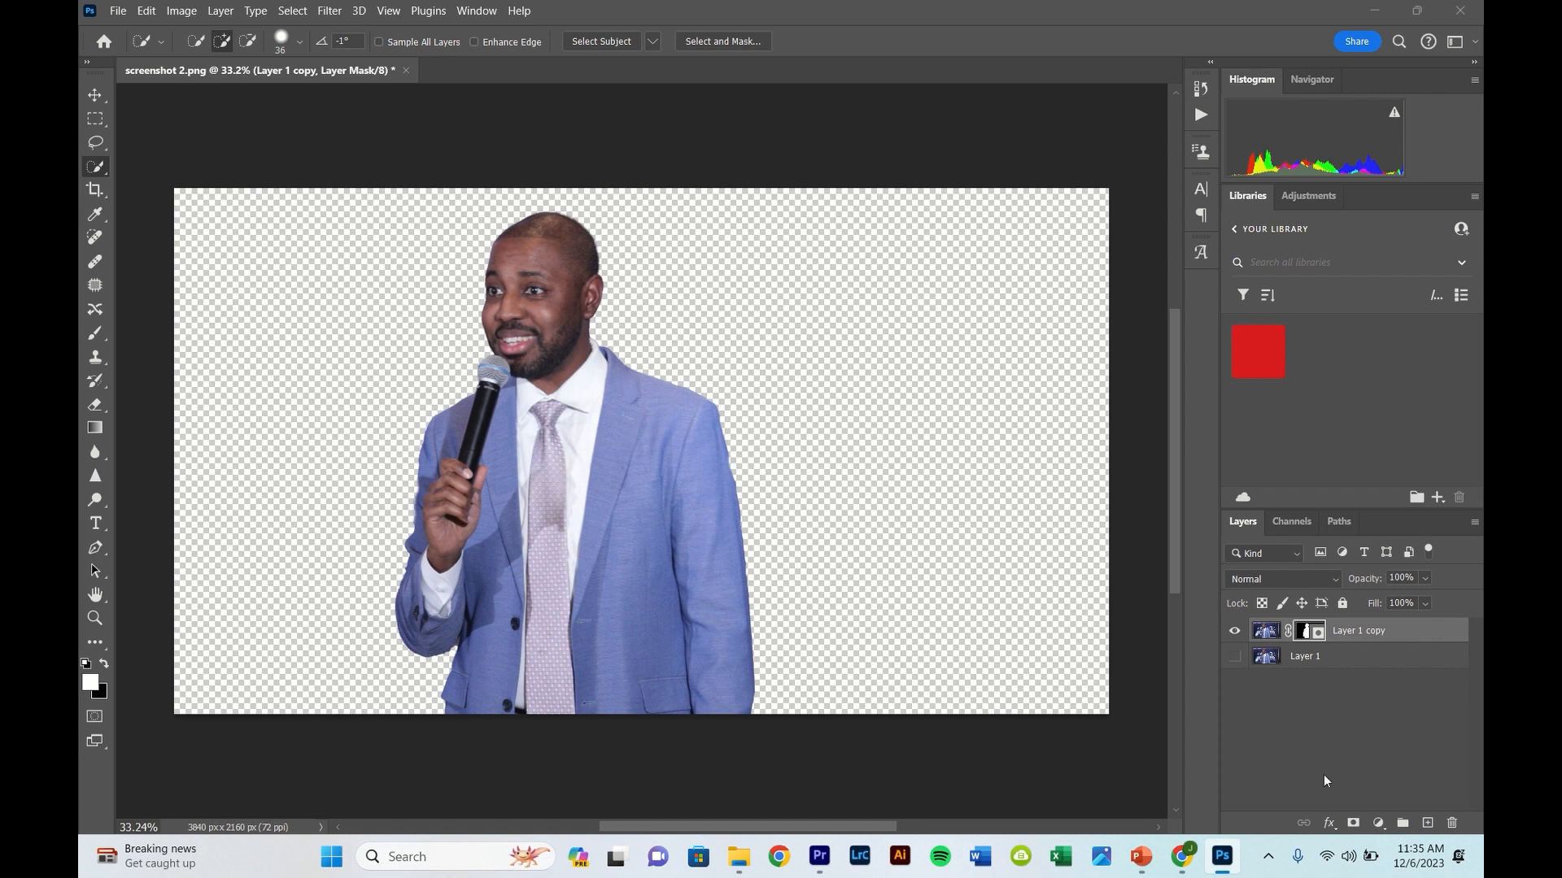
- Add a Brightness/Contrast adjustment layer above the cut-out man and set its brightness to 8
{"action": "left_click", "coordinate": [1380, 823]}
{"action": "left_click", "coordinate": [1378, 555]}
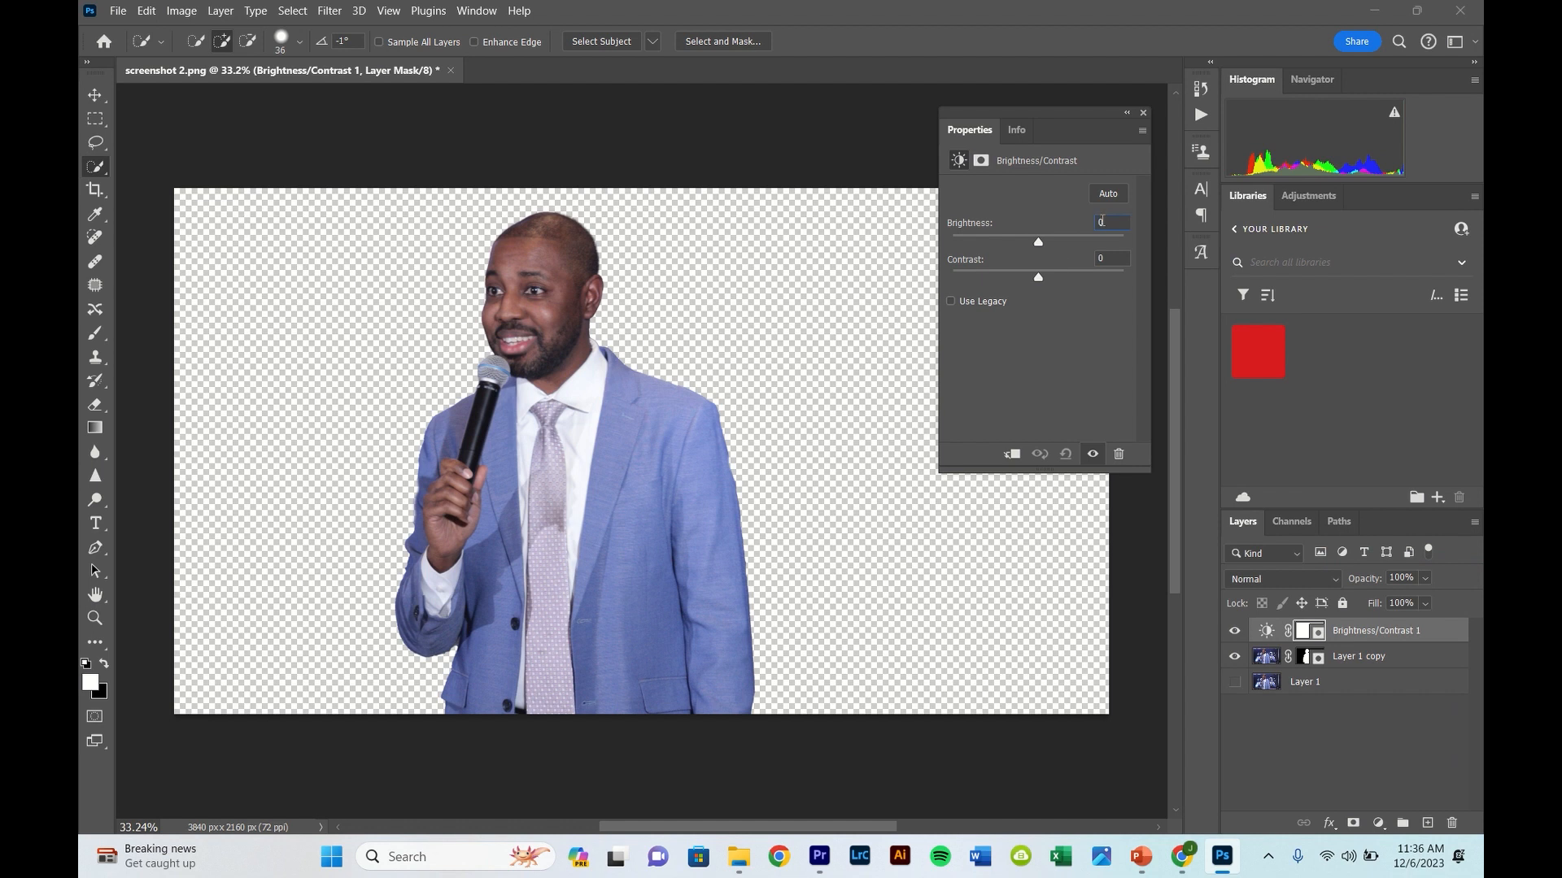
{"action": "type", "text": "6"}
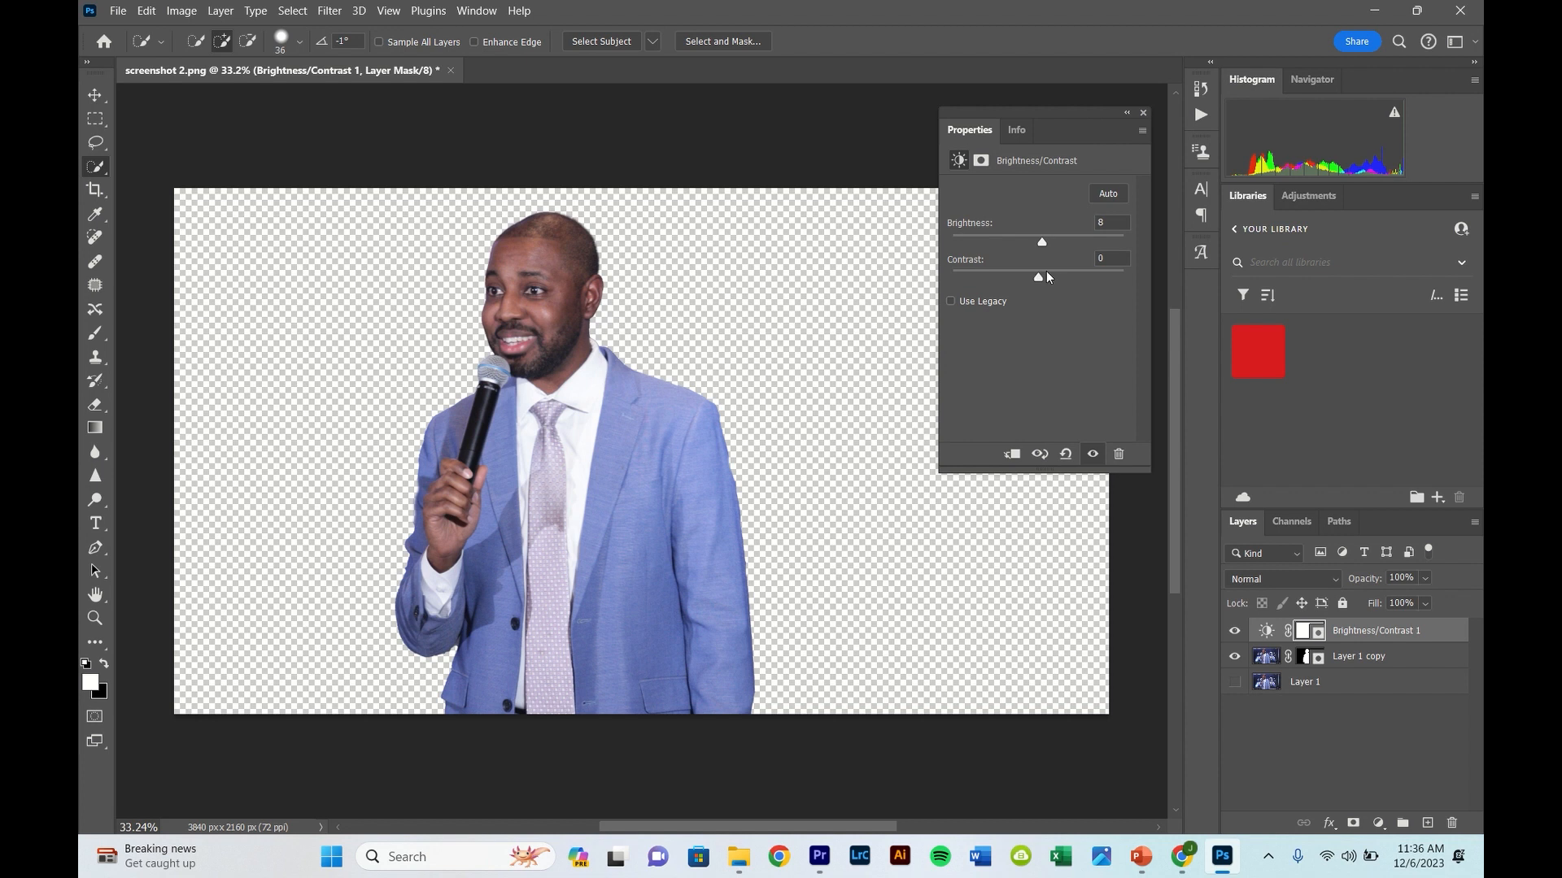
{"action": "left_click", "coordinate": [1143, 112]}
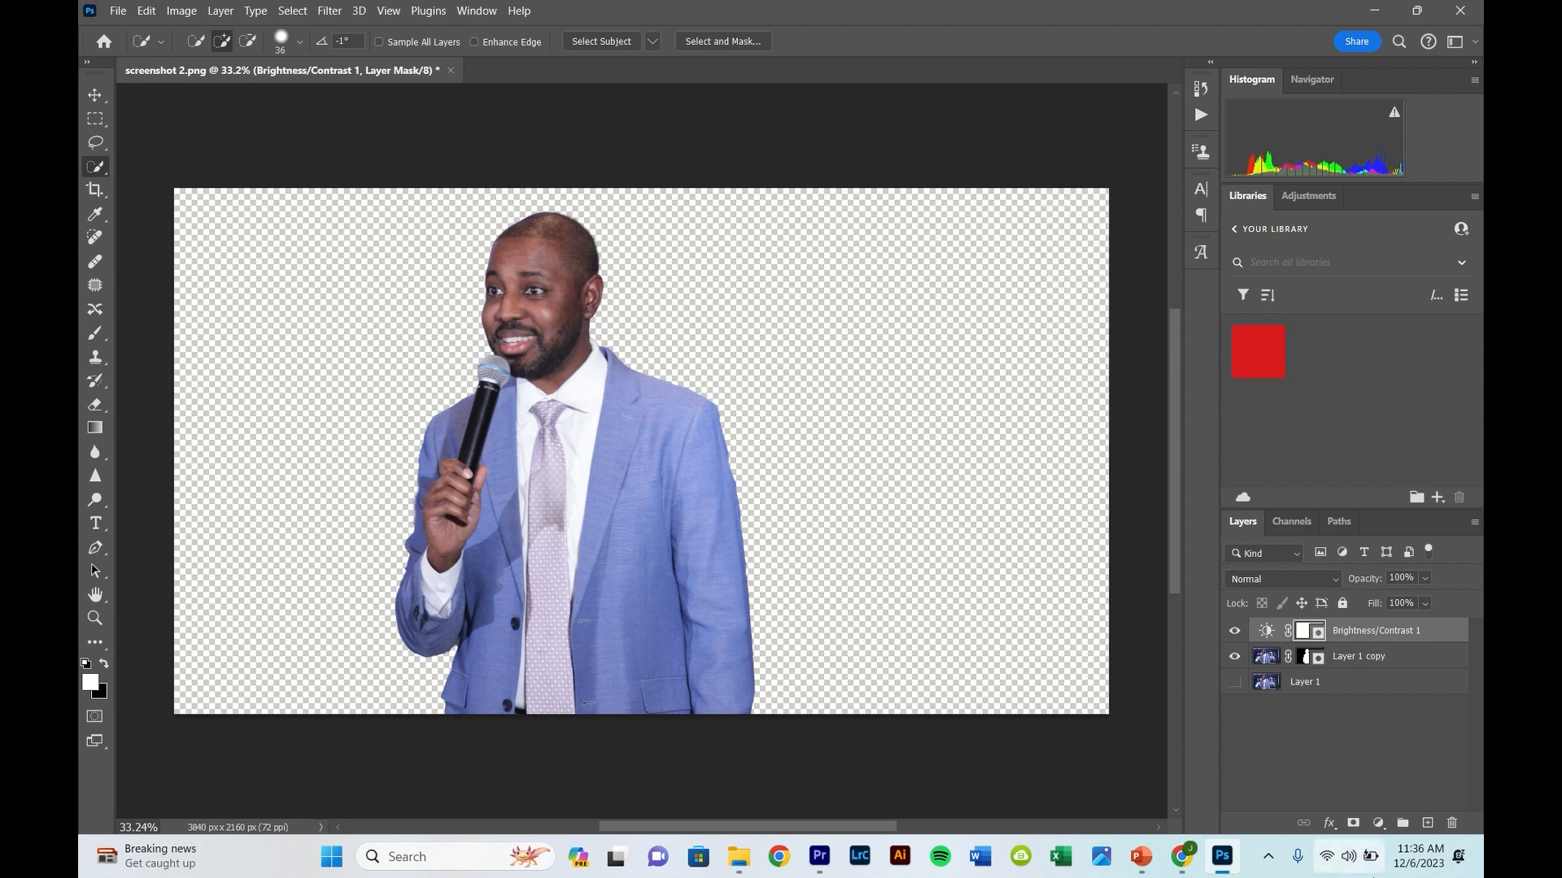
- Add a Hue/Saturation adjustment layer above the Brightness/Contrast layer and set its saturation to +8
{"action": "left_click", "coordinate": [1377, 823]}
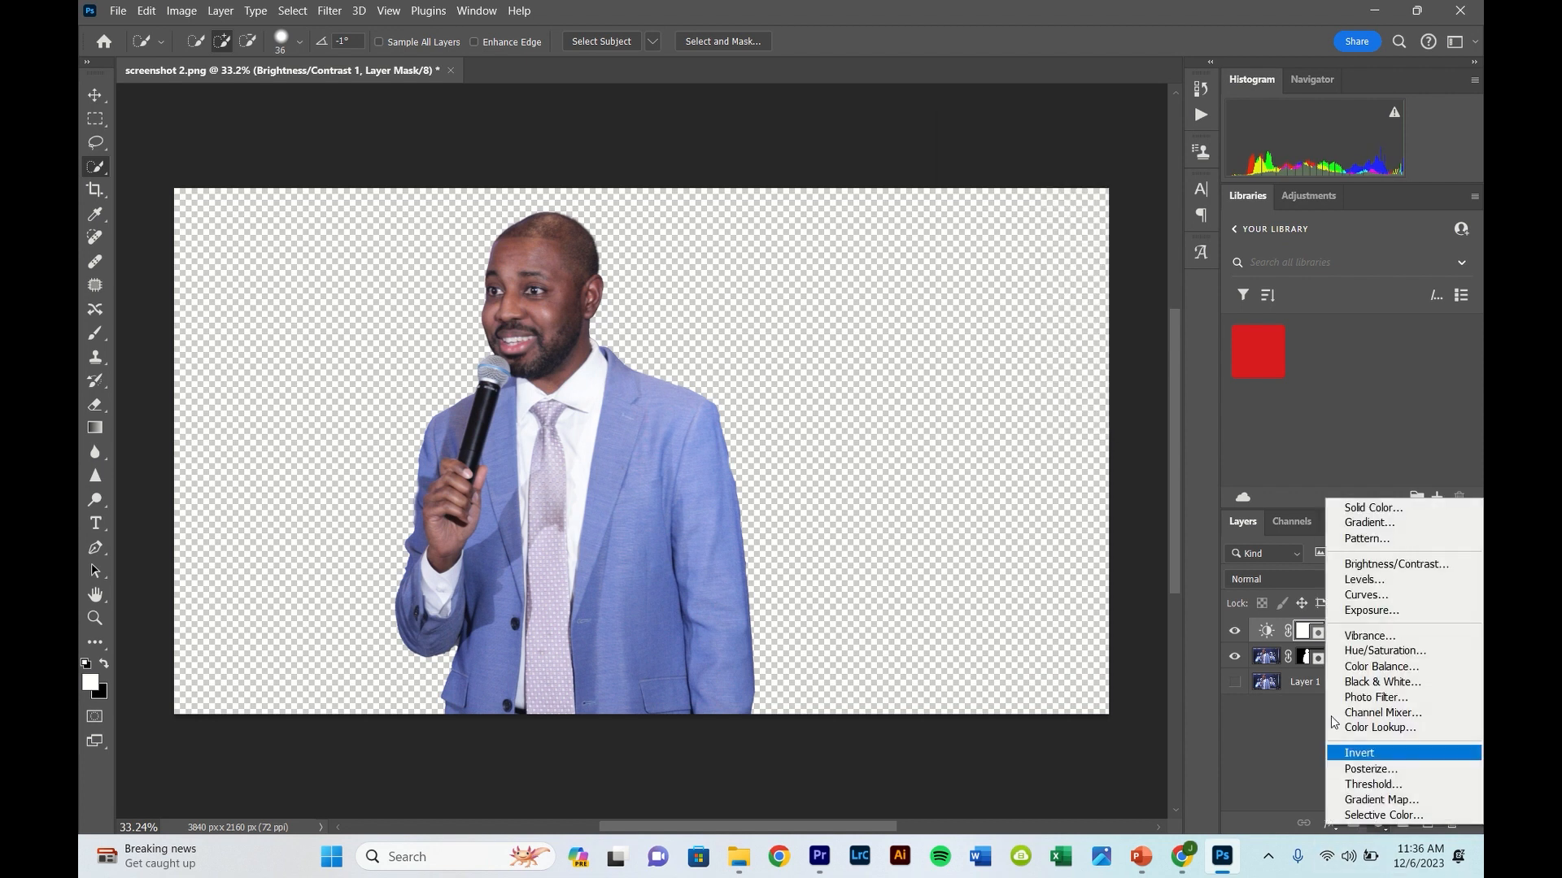
{"action": "left_click", "coordinate": [1367, 652]}
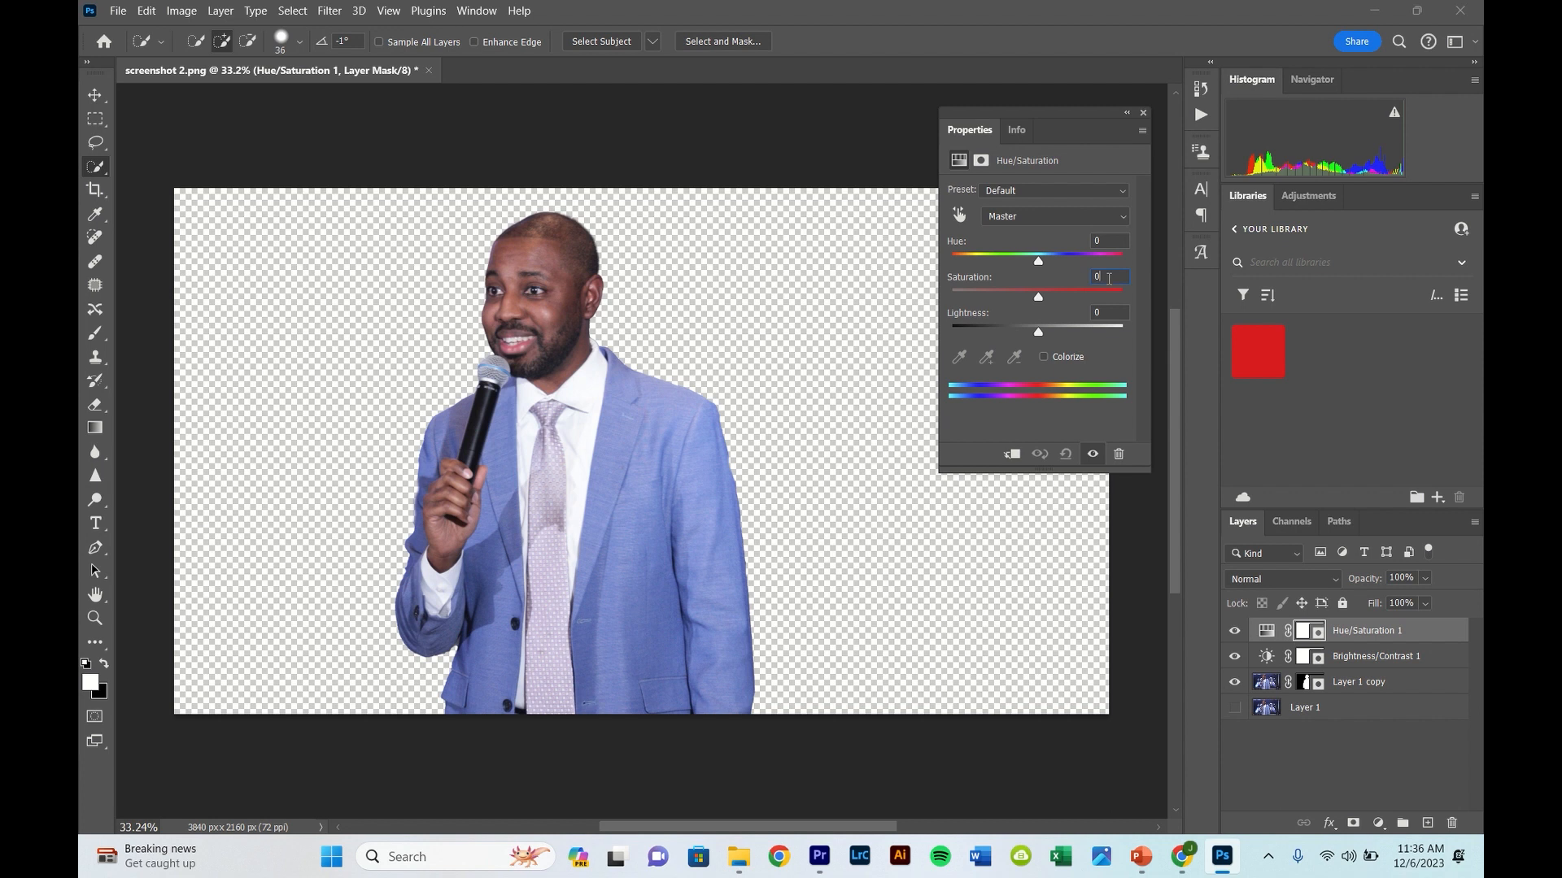
{"action": "type", "text": "5"}
{"action": "key", "text": "Up"}
{"action": "key", "text": "Up"}
{"action": "key", "text": "Up"}
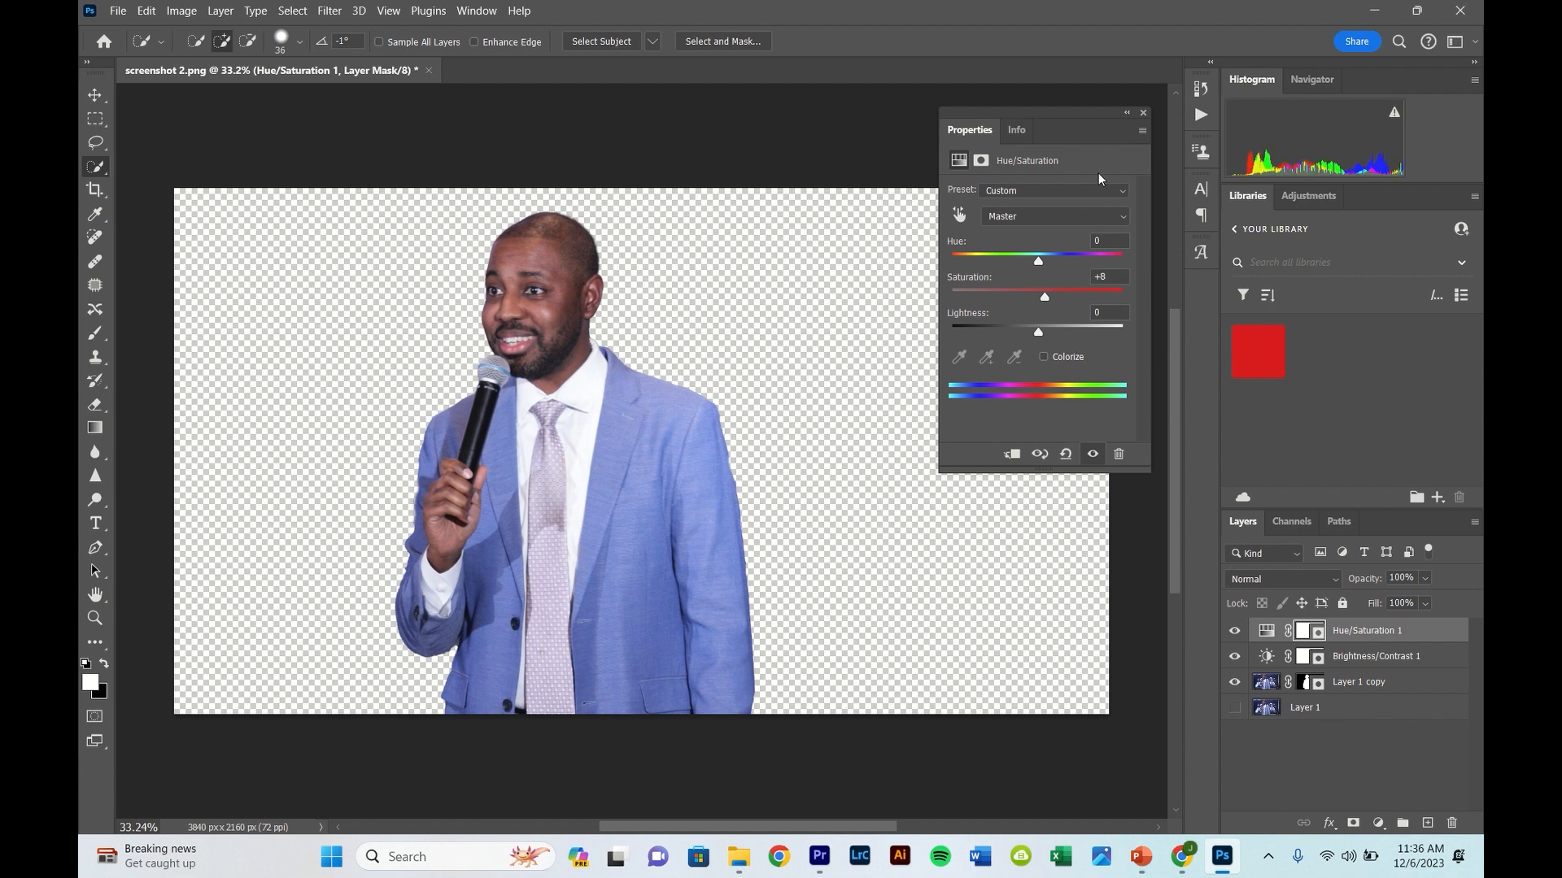
{"action": "left_click", "coordinate": [1143, 113]}
- Save the document as the Photoshop file screenshot 2 in the Dec 3 folder with Maximize Compatibility enabled
{"action": "key", "text": "ctrl+s"}
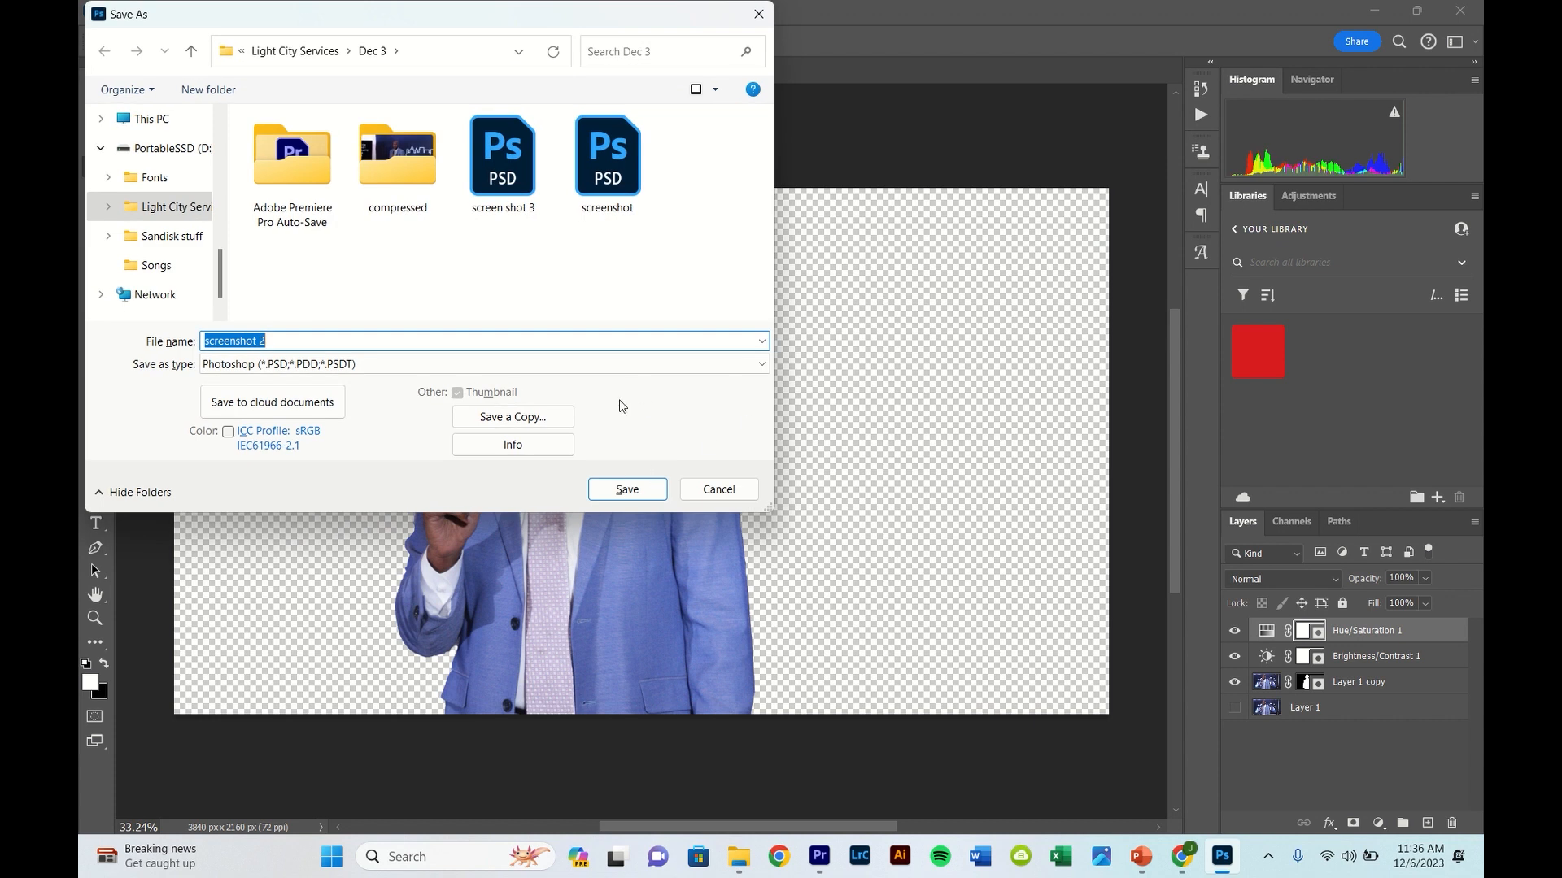
{"action": "left_click", "coordinate": [626, 491]}
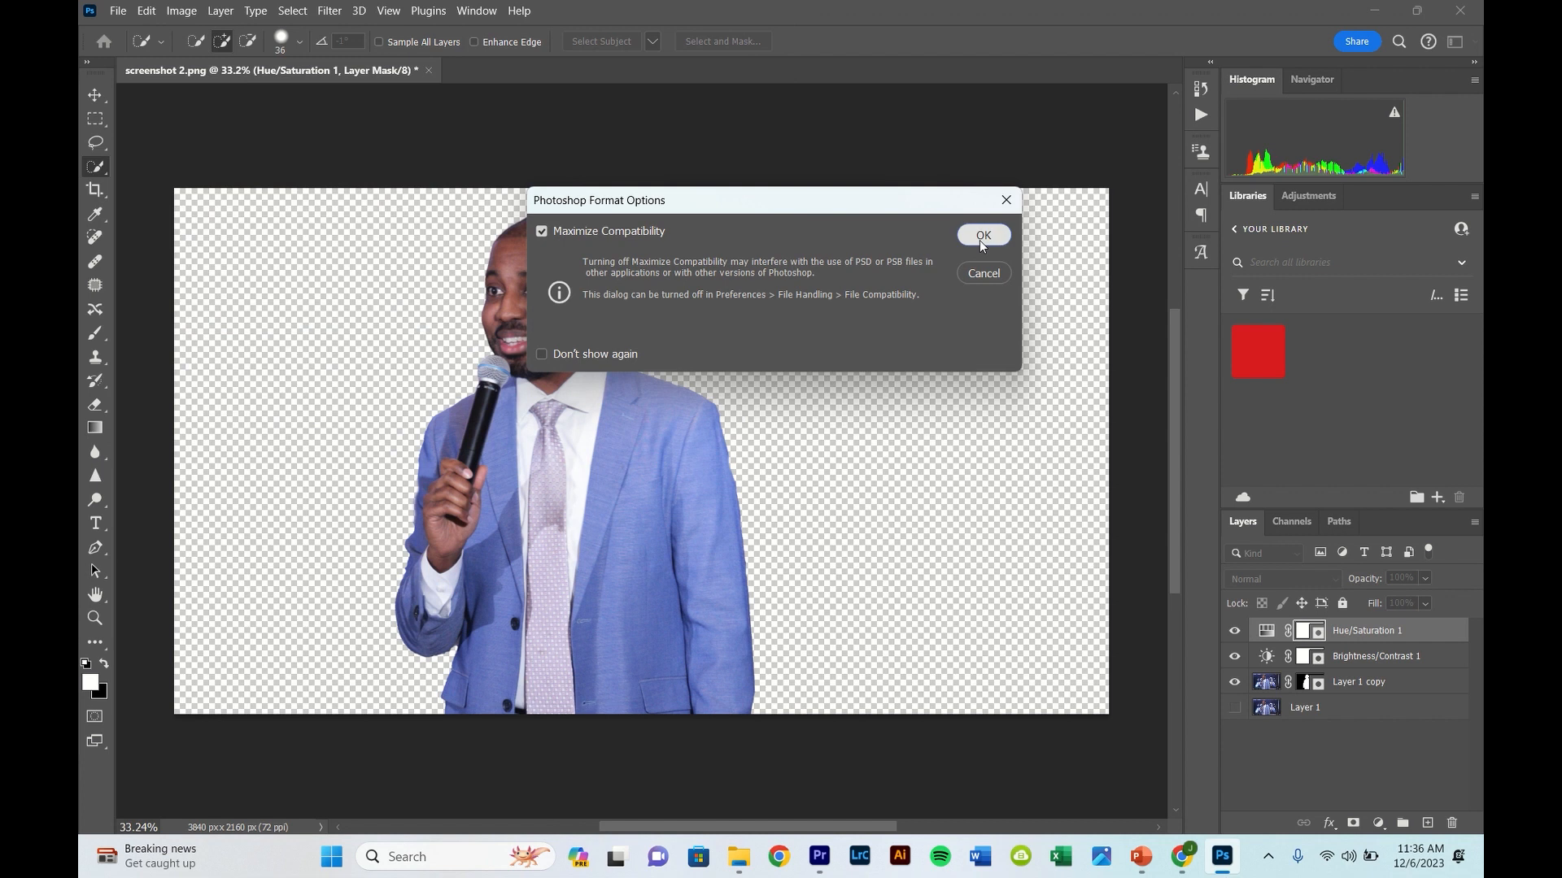
{"action": "left_click", "coordinate": [981, 236]}
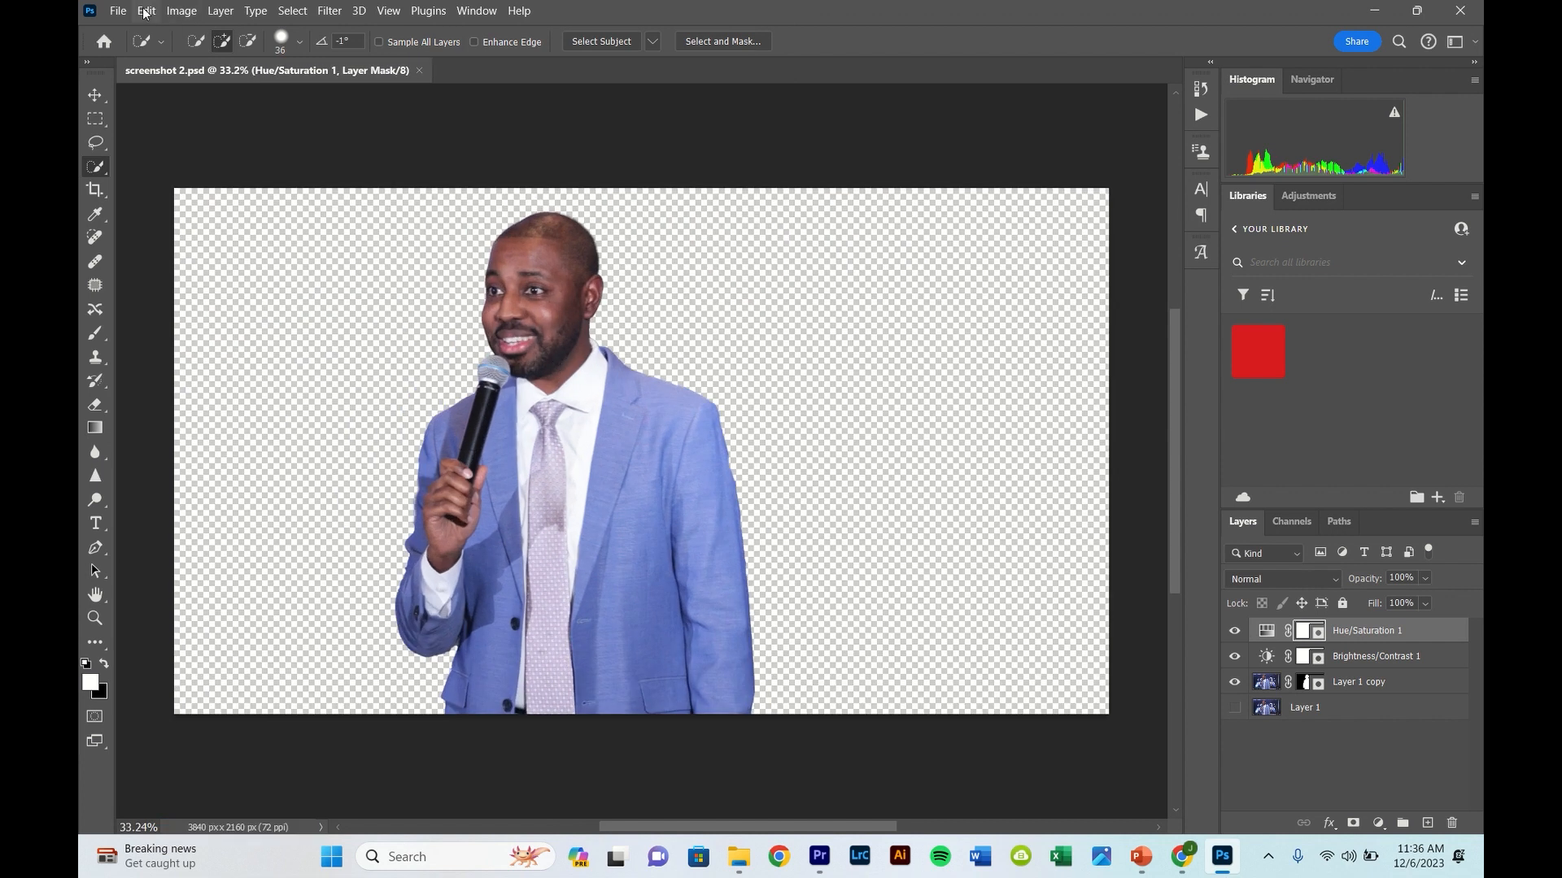
- Quick-export the cut-out man as a PNG to the Dec 3 folder under a new file name
{"action": "left_click", "coordinate": [145, 13]}
{"action": "left_click", "coordinate": [115, 15]}
{"action": "left_click", "coordinate": [109, 10]}
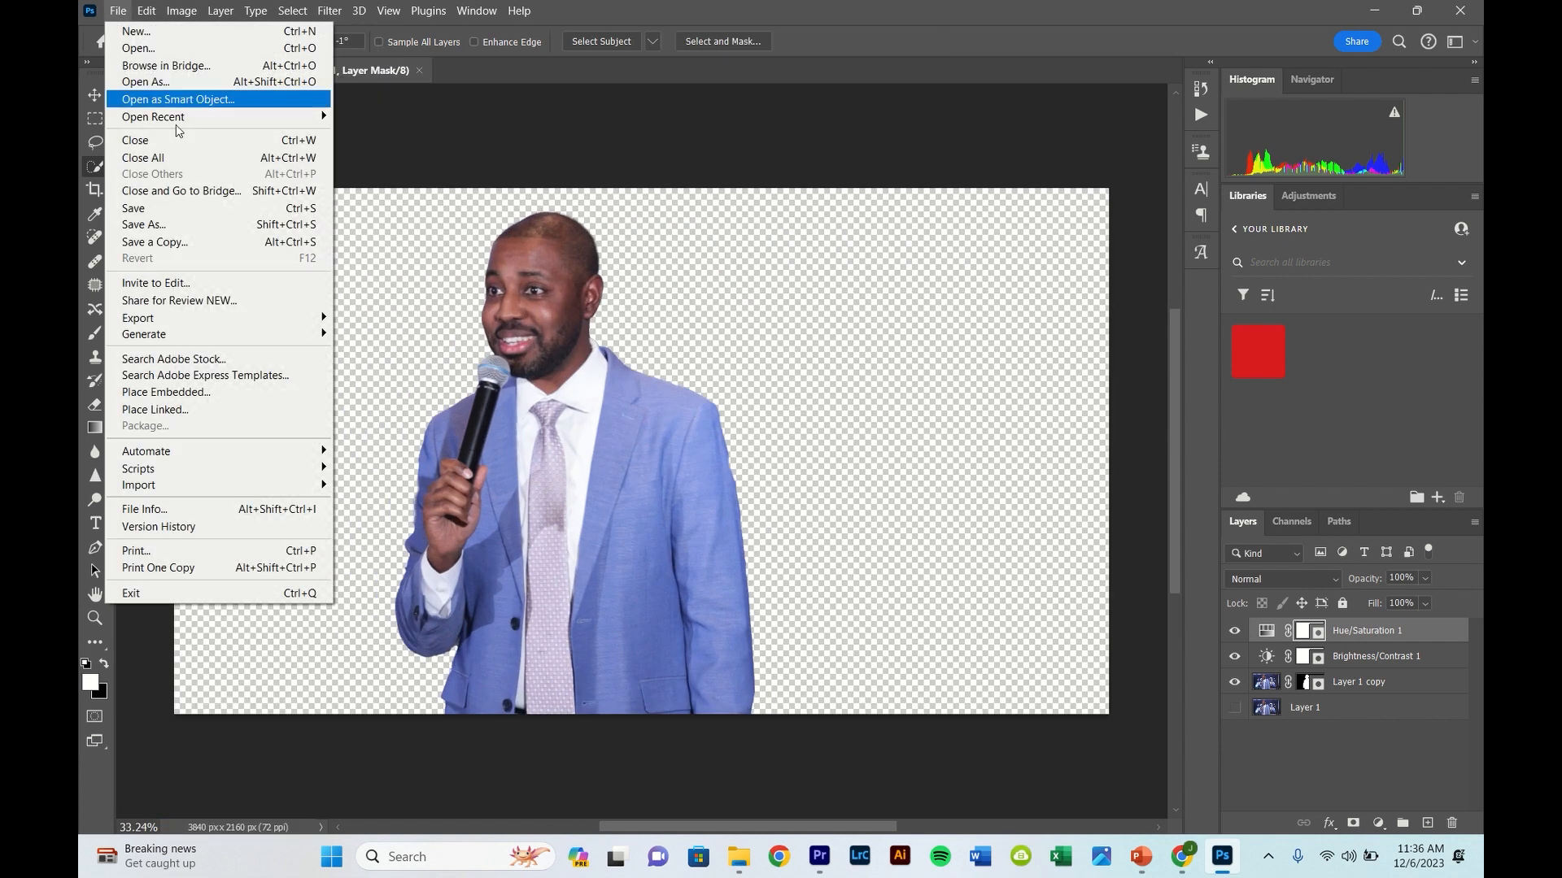
{"action": "mouse_move", "coordinate": [142, 322]}
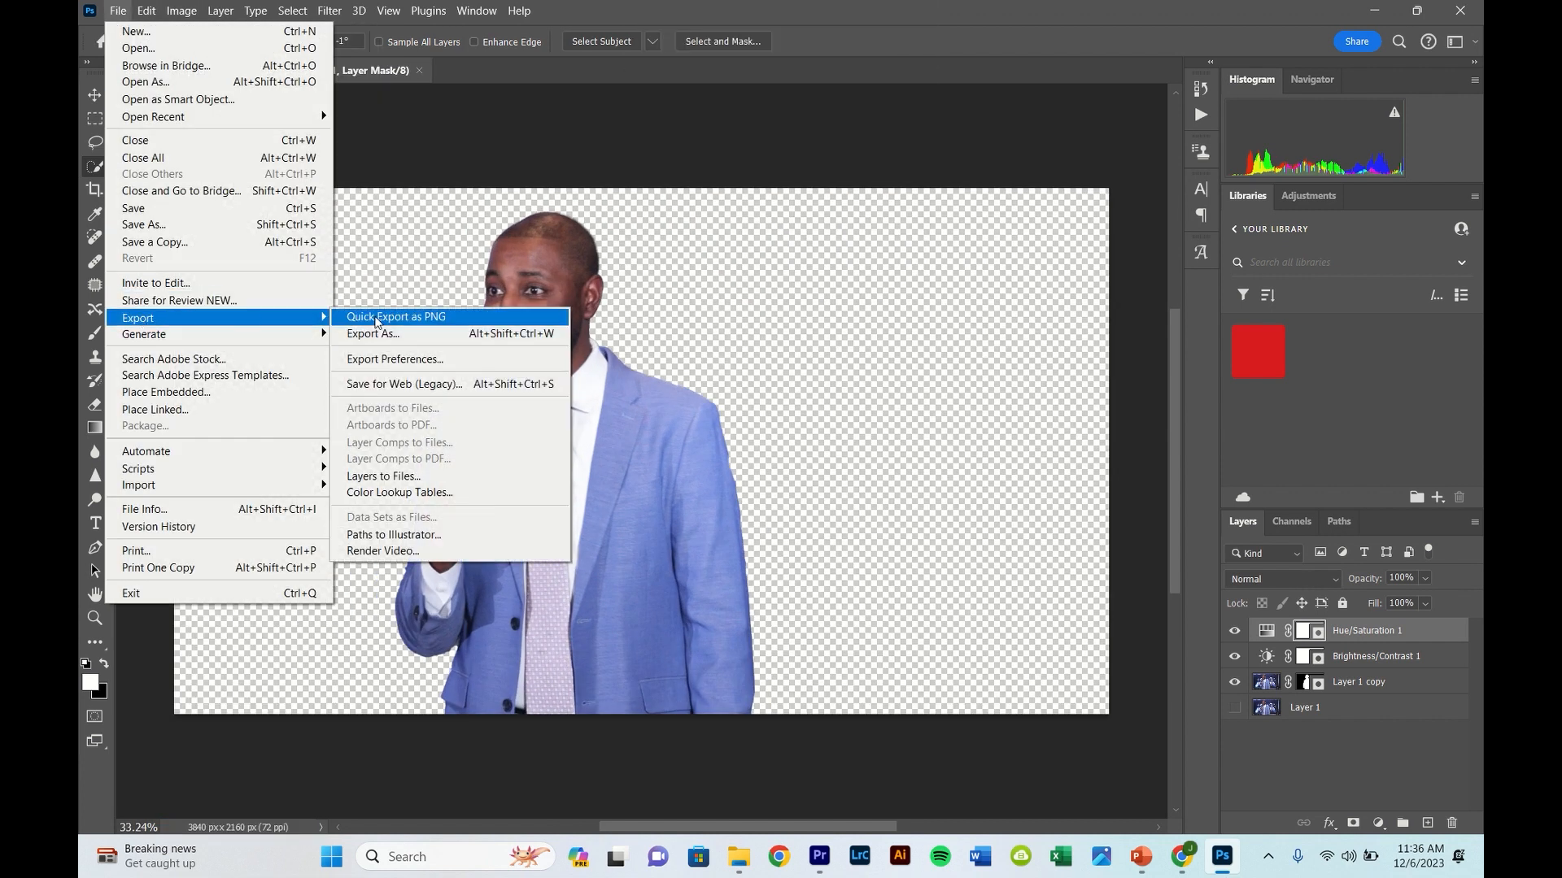
{"action": "left_click", "coordinate": [377, 319]}
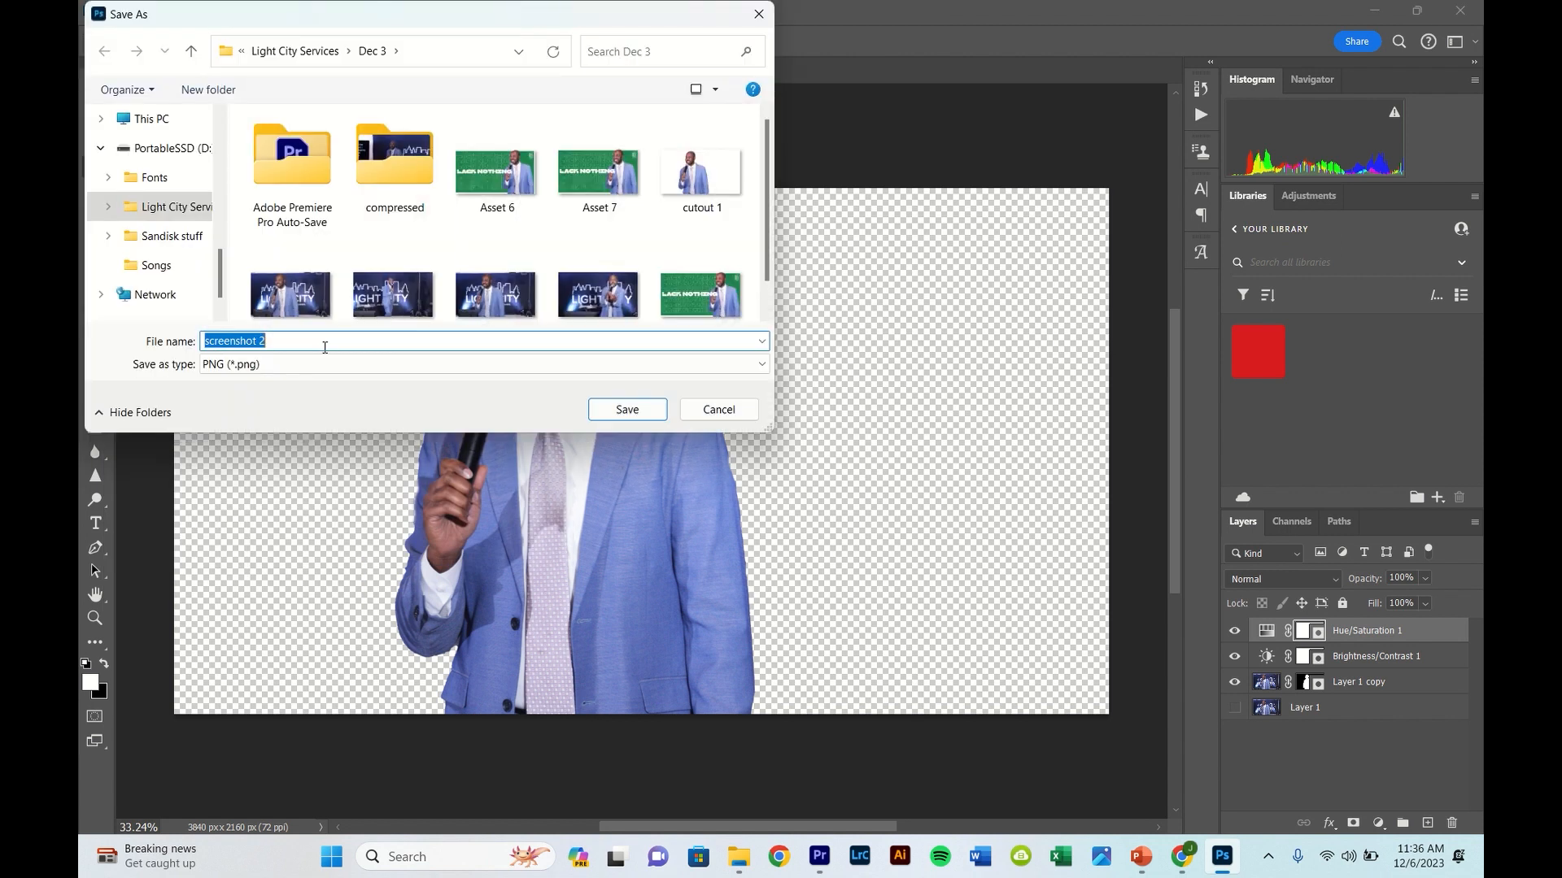
{"action": "type", "text": "te"}
{"action": "left_click", "coordinate": [622, 408]}
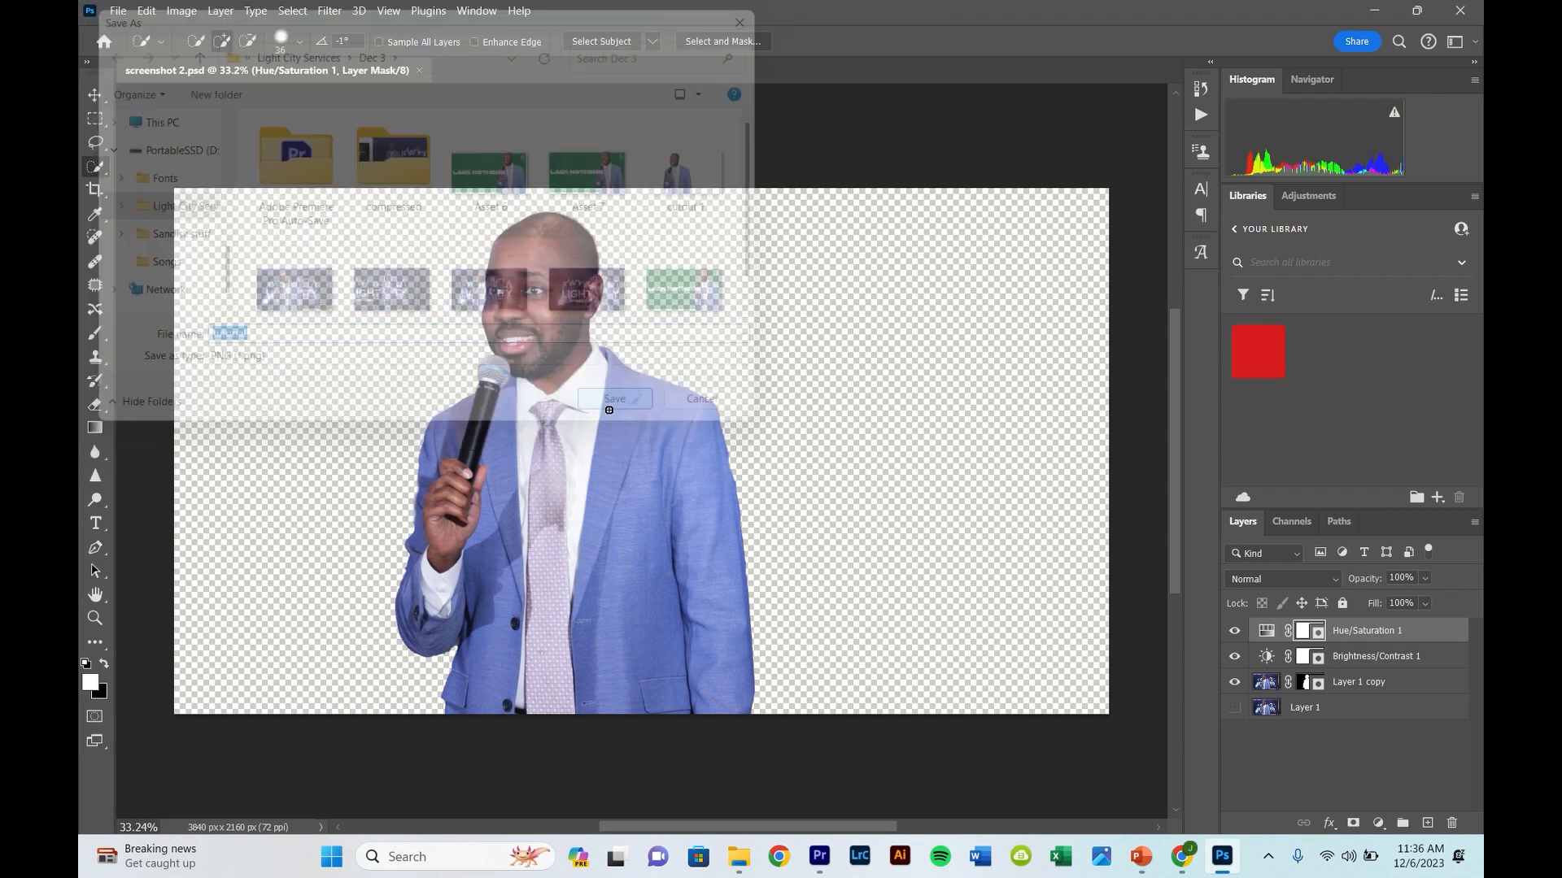